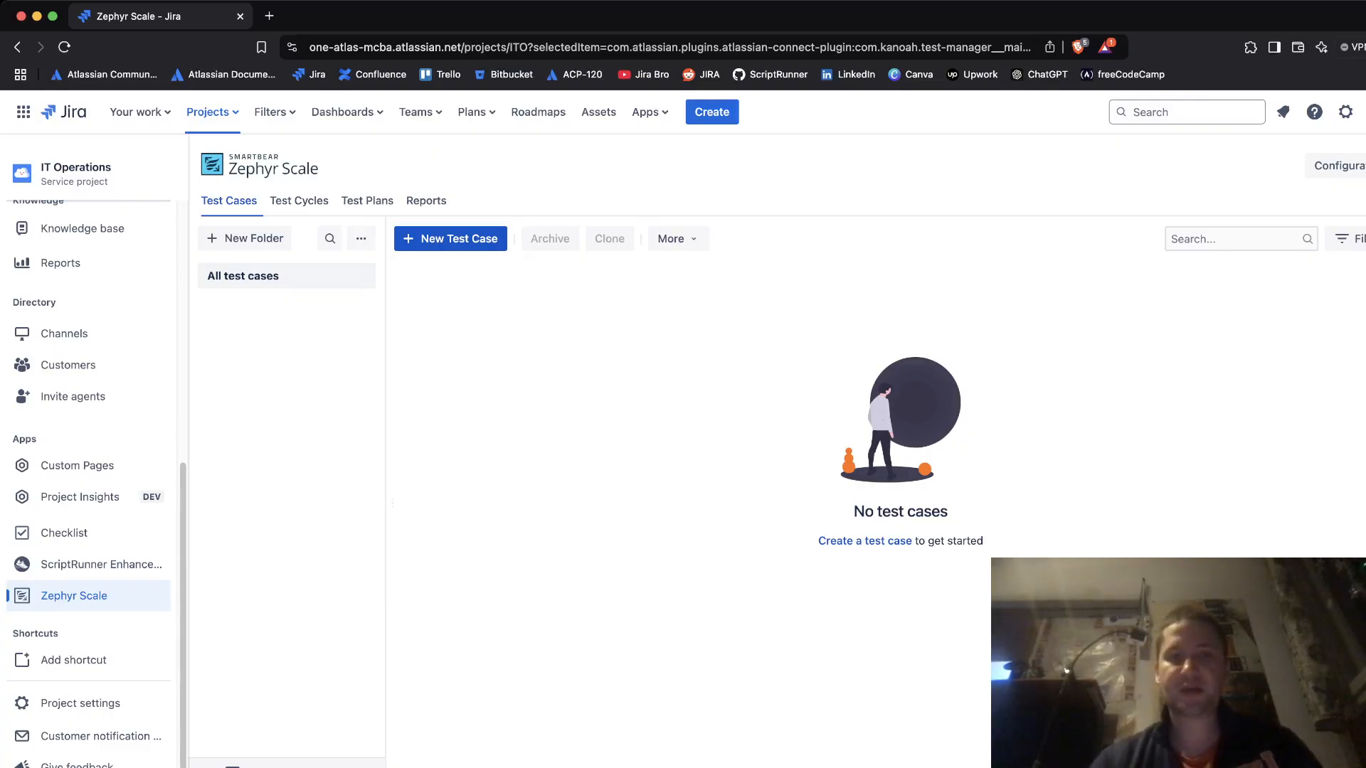
- Create a new test case and name it 'Sign in with Google'
click(450, 238)
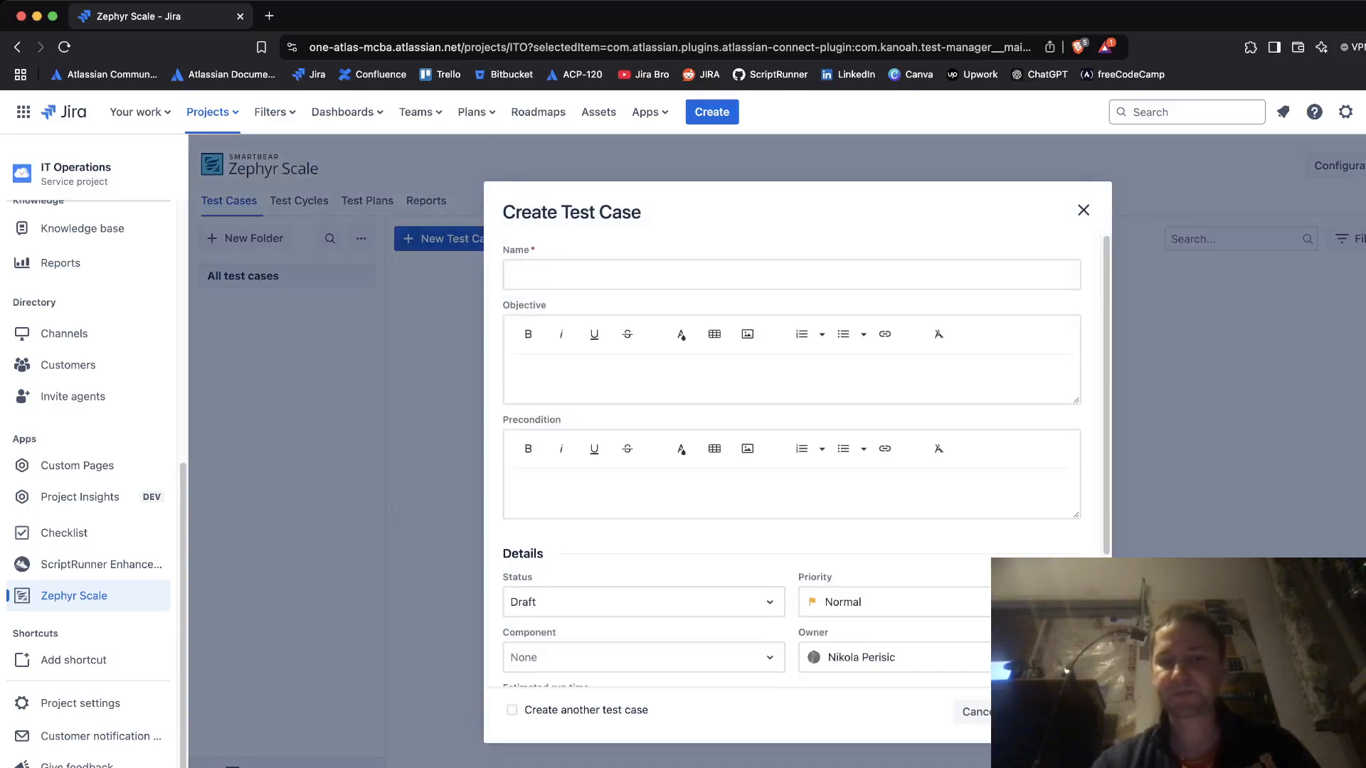
scroll(791, 463, down, 3)
scroll(792, 462, down, 1)
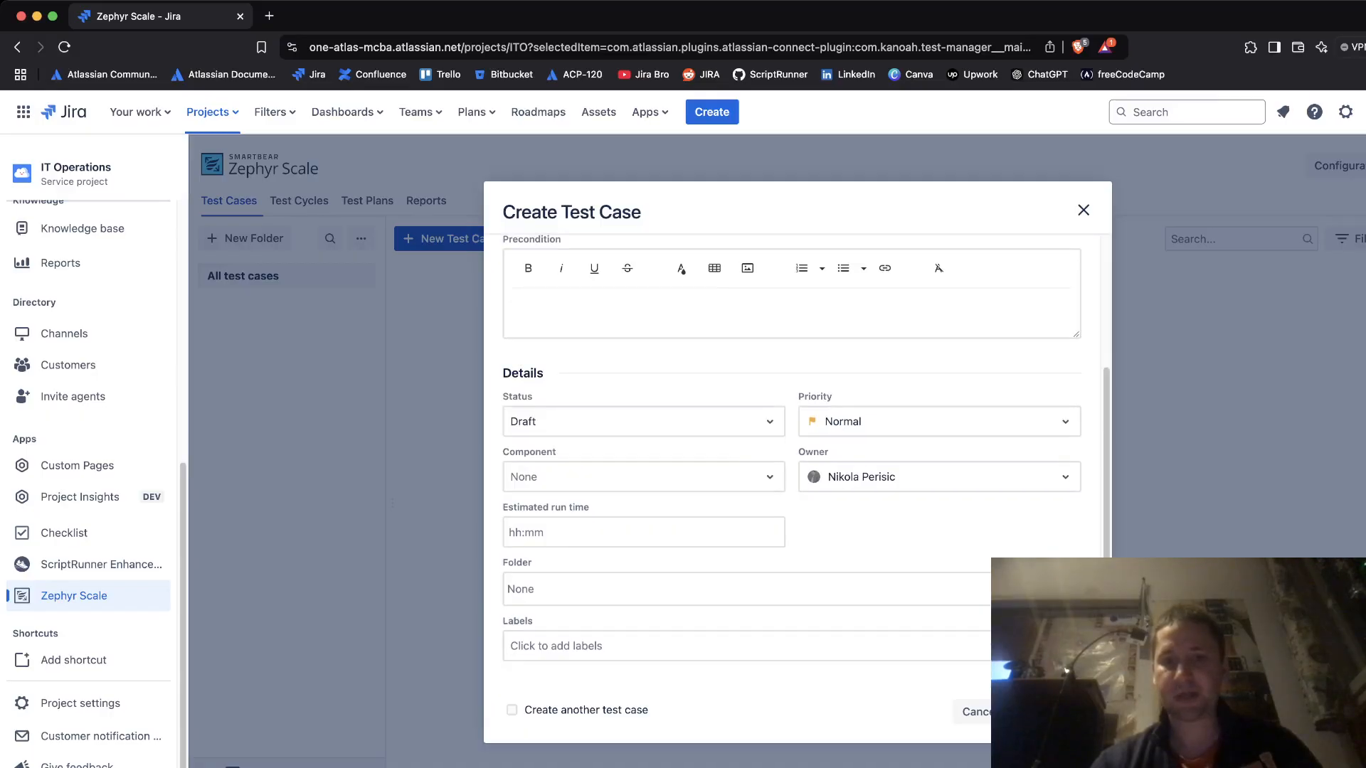
scroll(792, 462, up, 3)
click(790, 275)
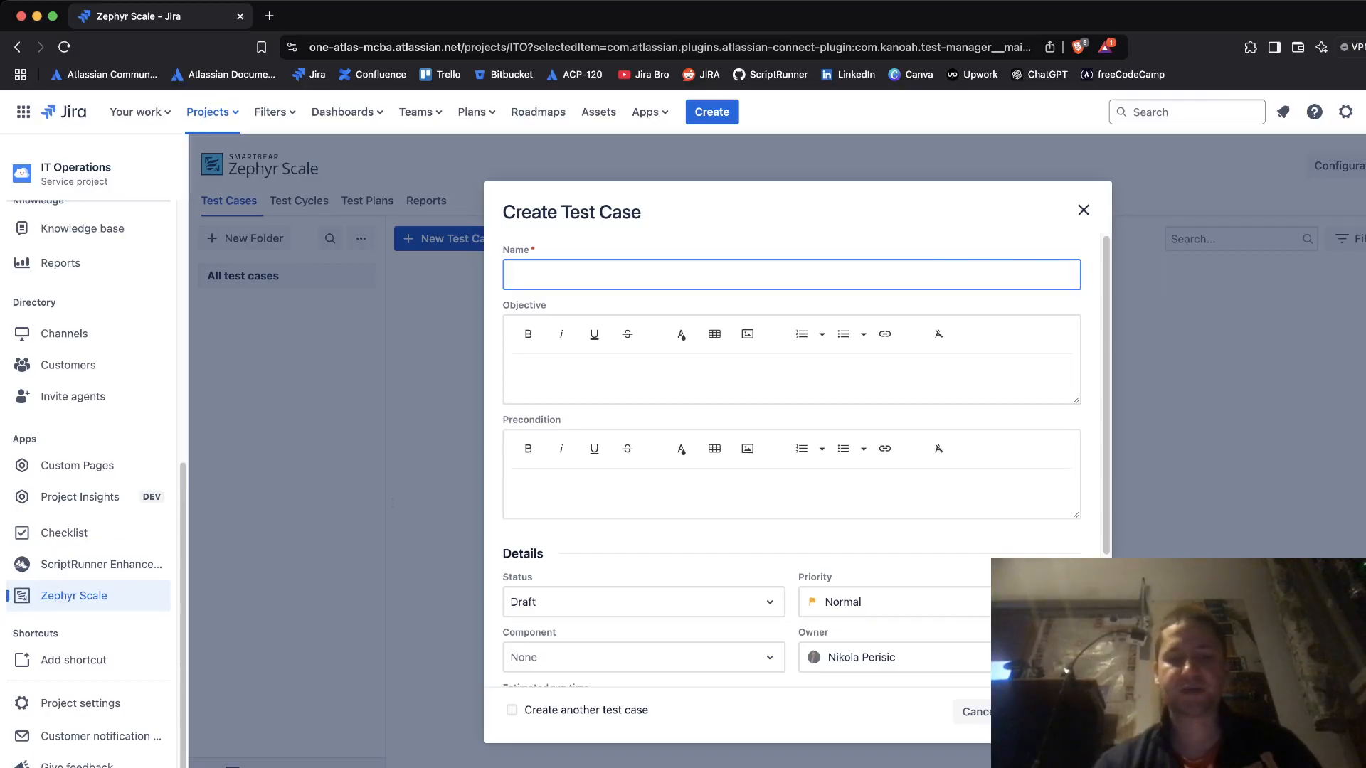
text(Sign in with Google)
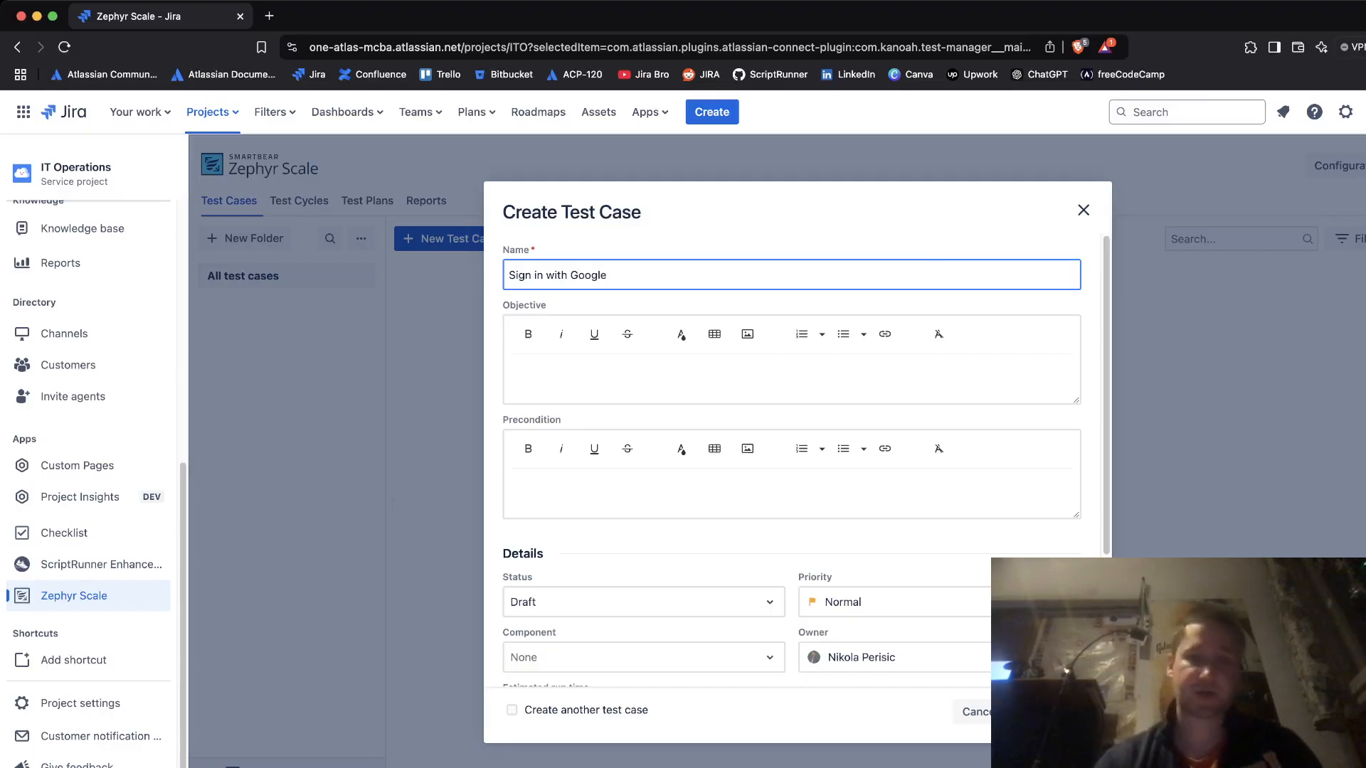
key(Tab)
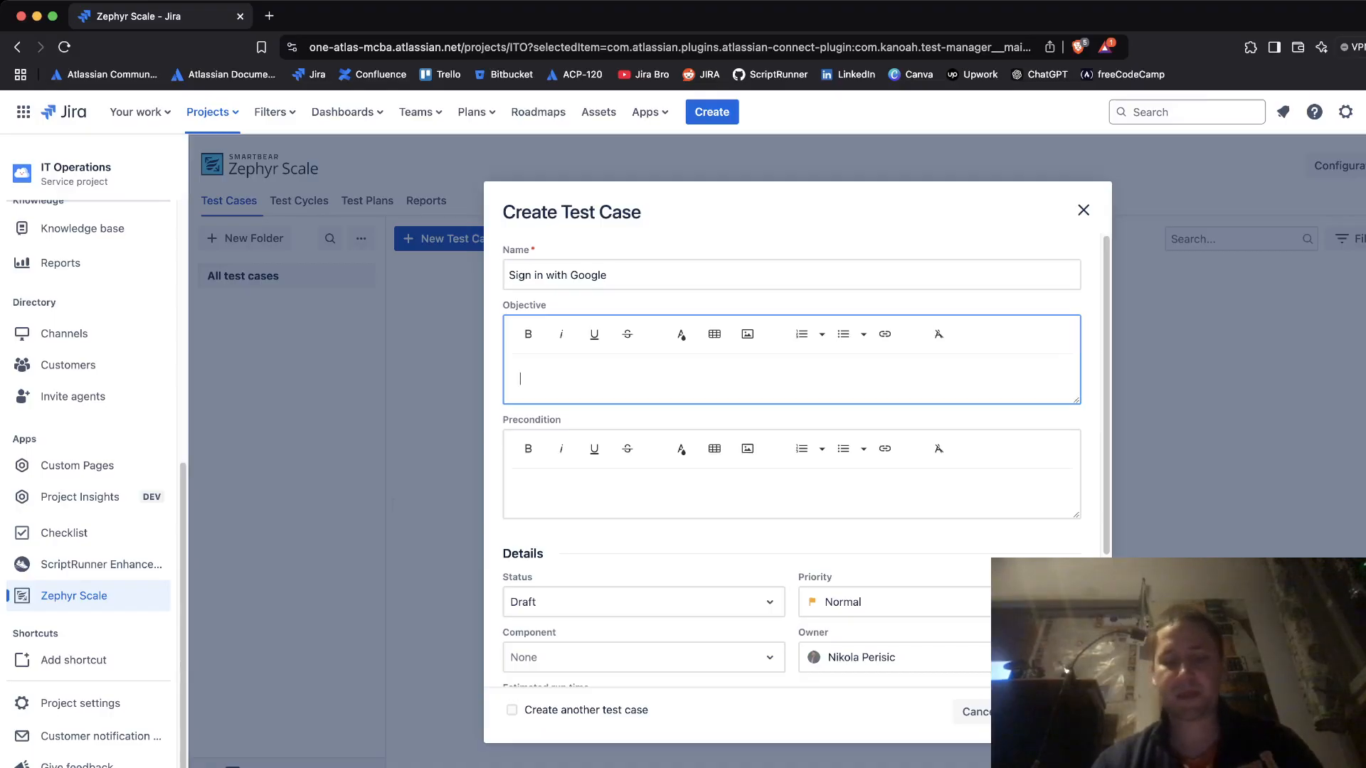
- Write the objective 'Test the sign in option with the Google by using the test email address and to successfully sign in to the web app.'
text(Tes)
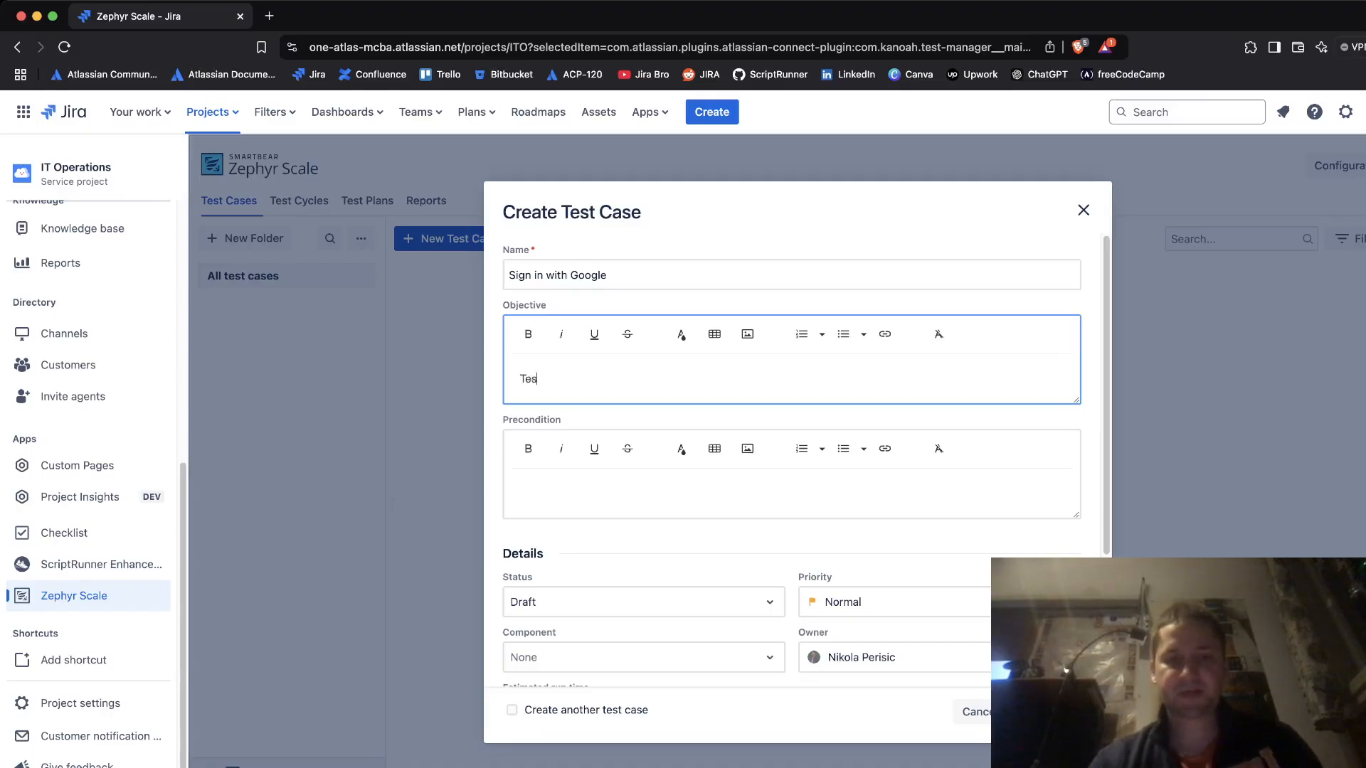
text(t the sign in )
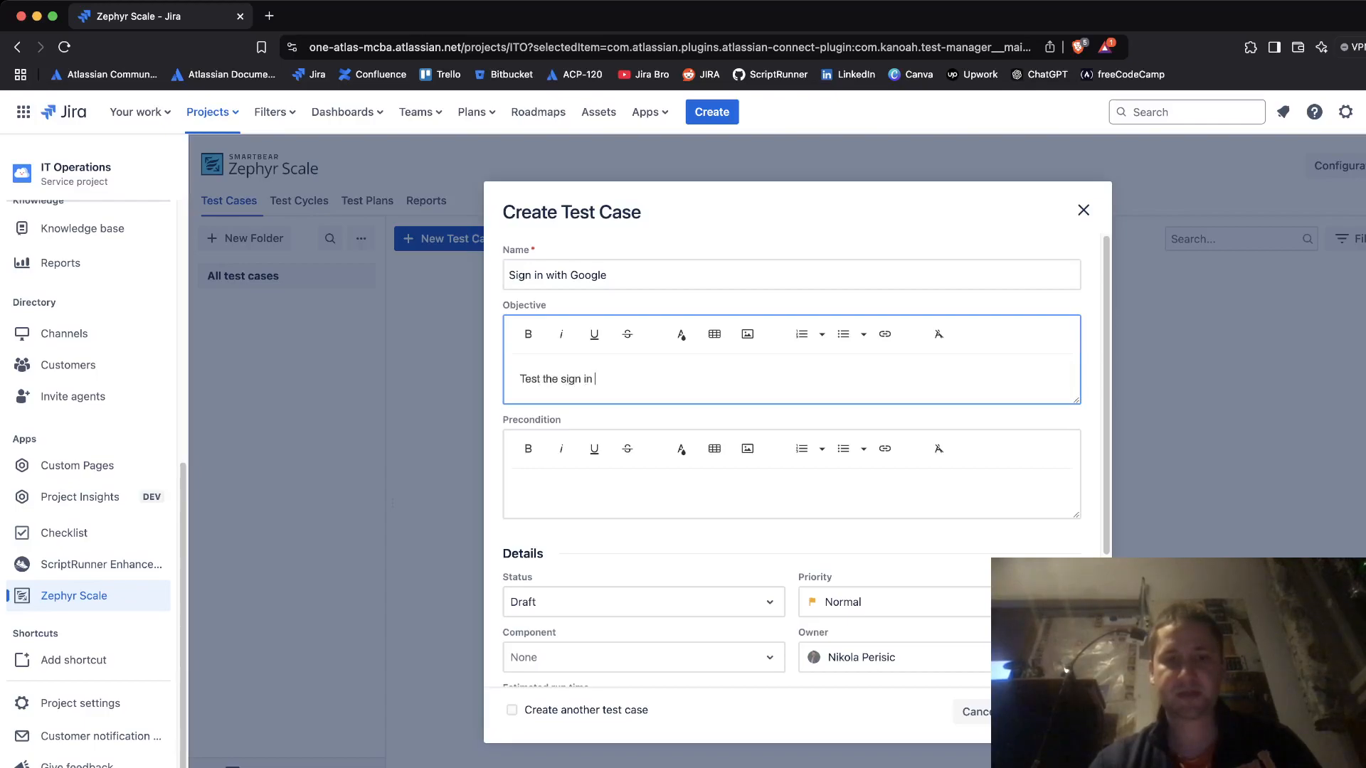
text(option with )
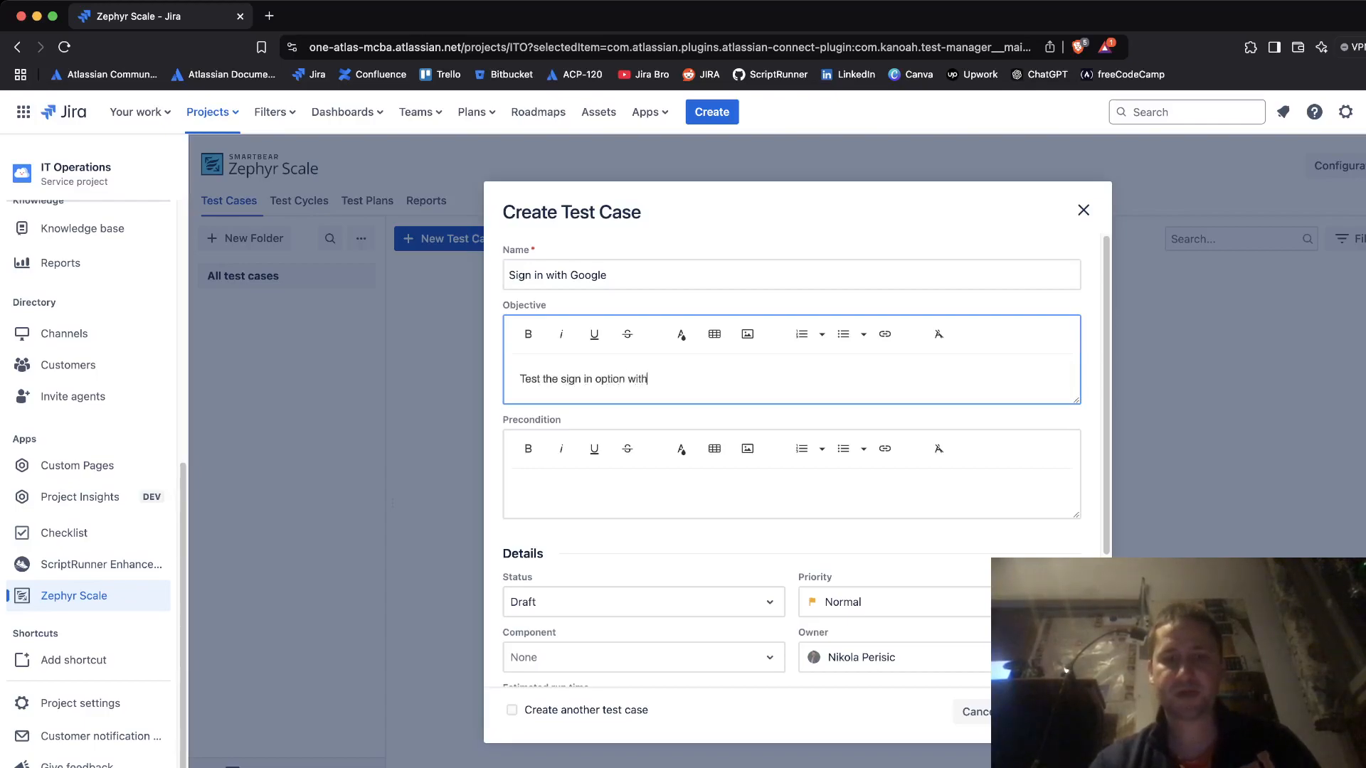
text(the Google)
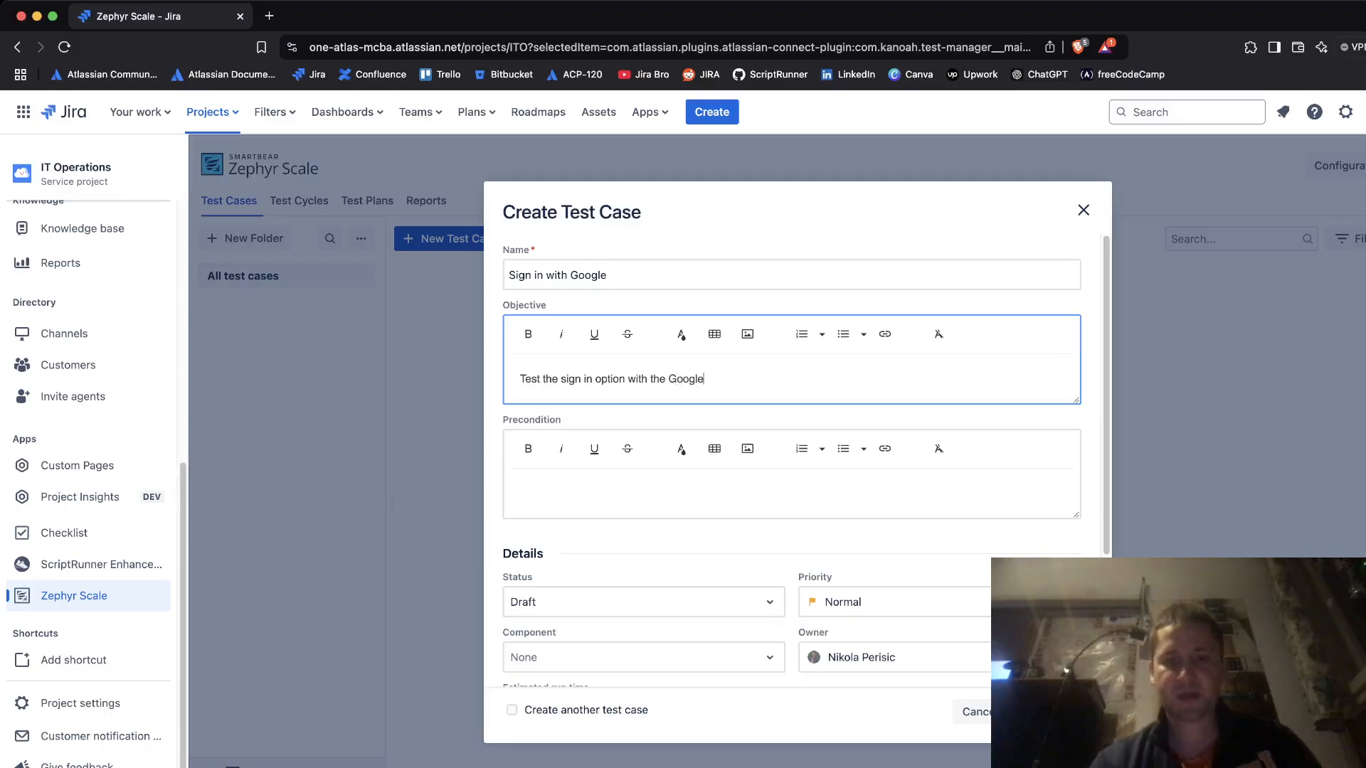
text(.  by using the test email address)
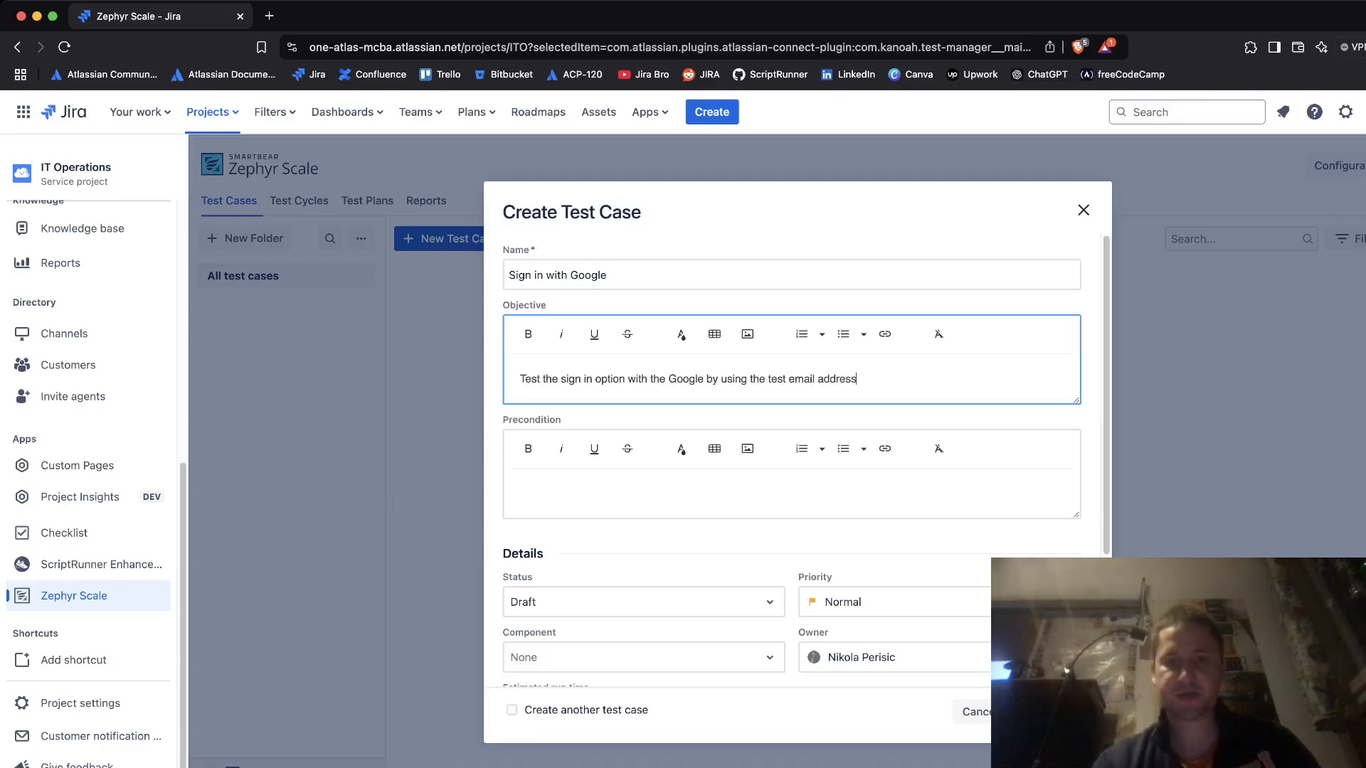
text(.)
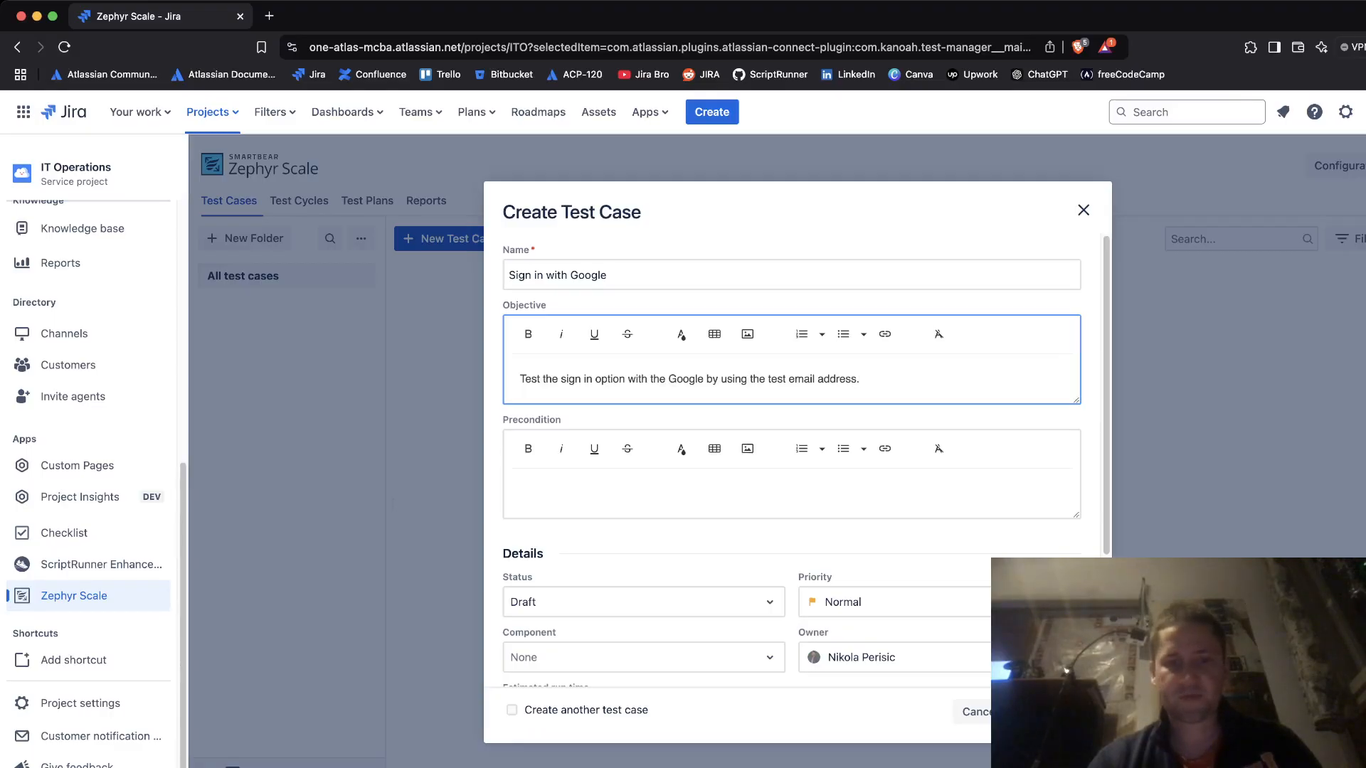
key(BackSpace)
text(and to)
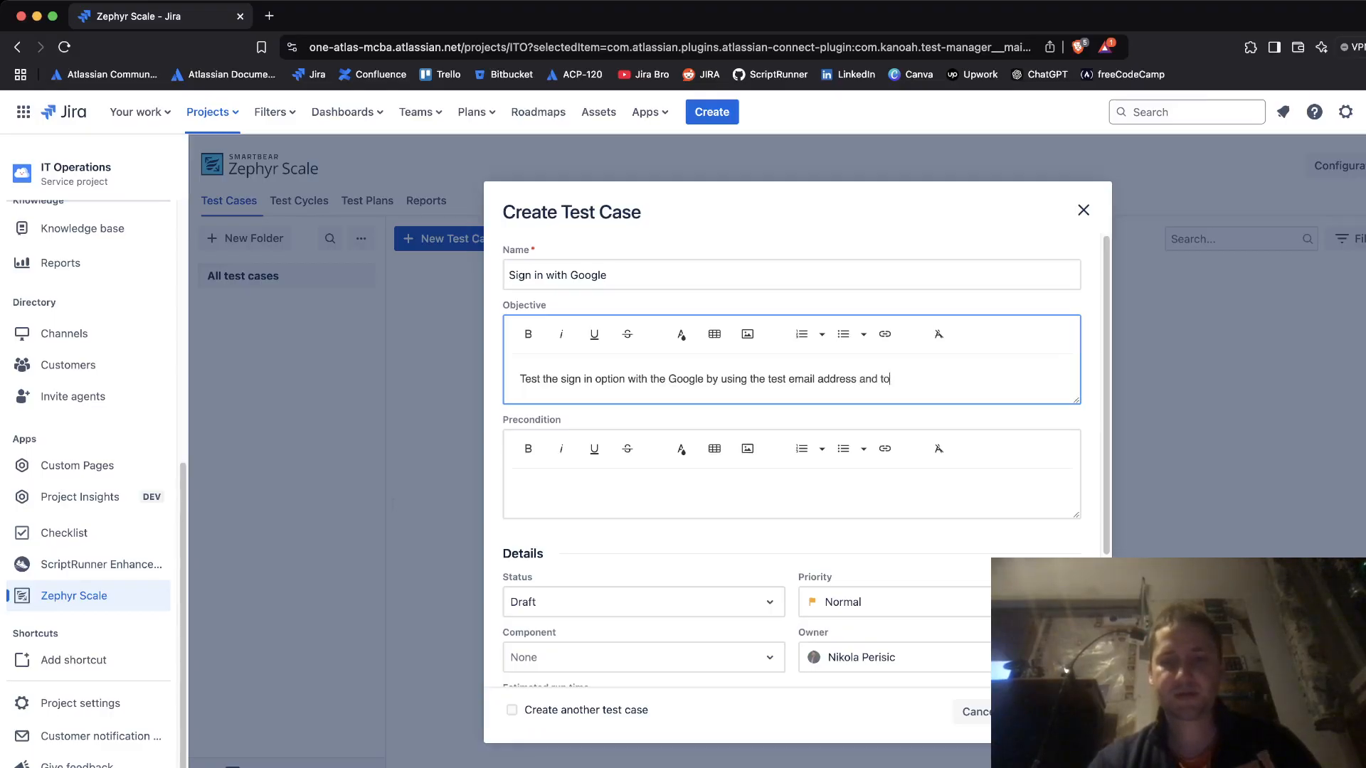
text( successful)
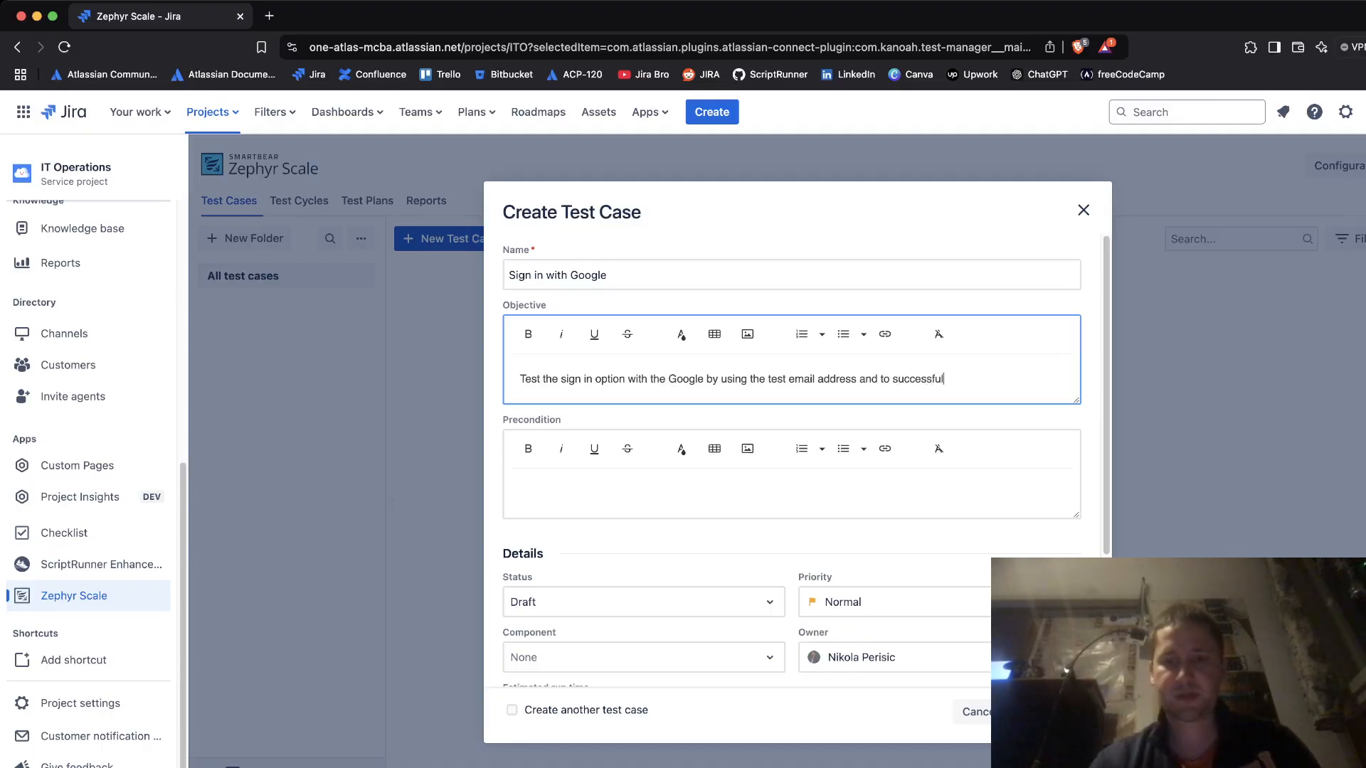
text(ly sign in t)
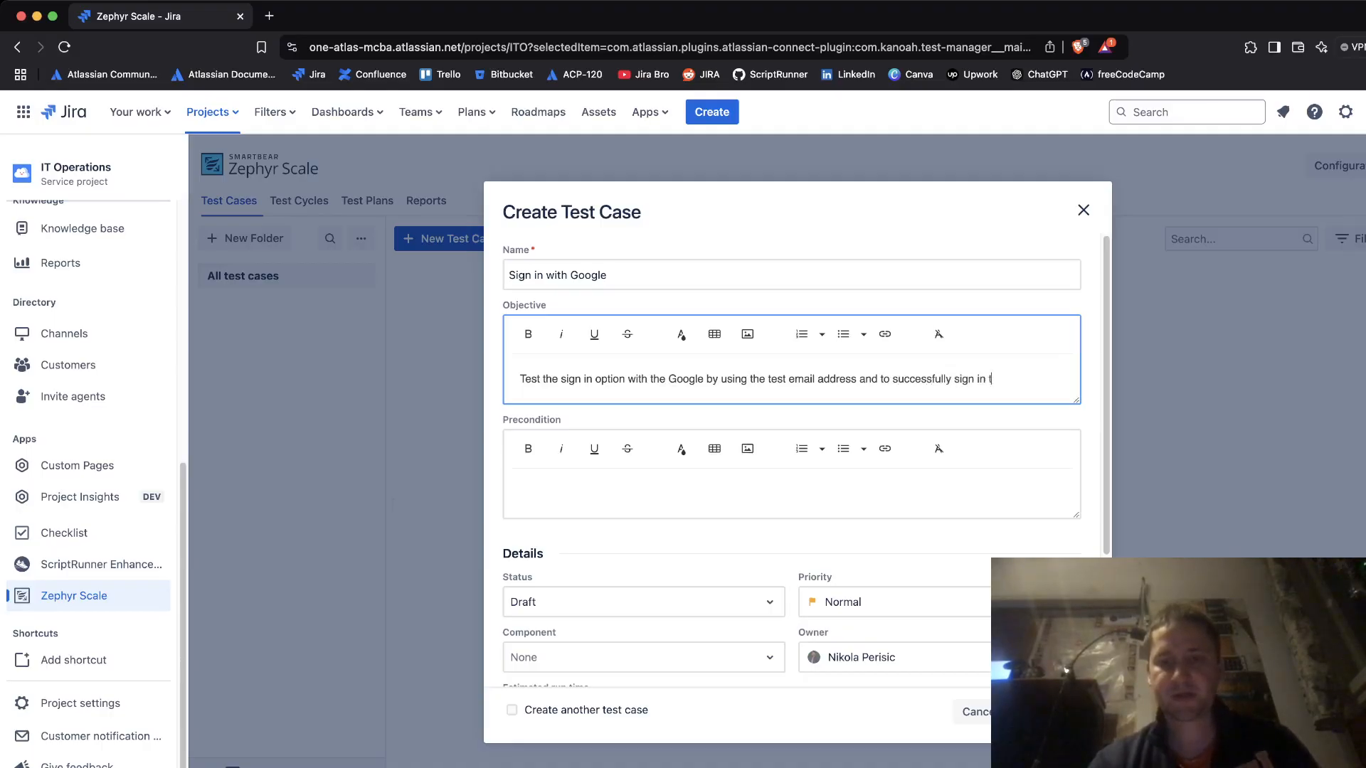
text(o the web app.)
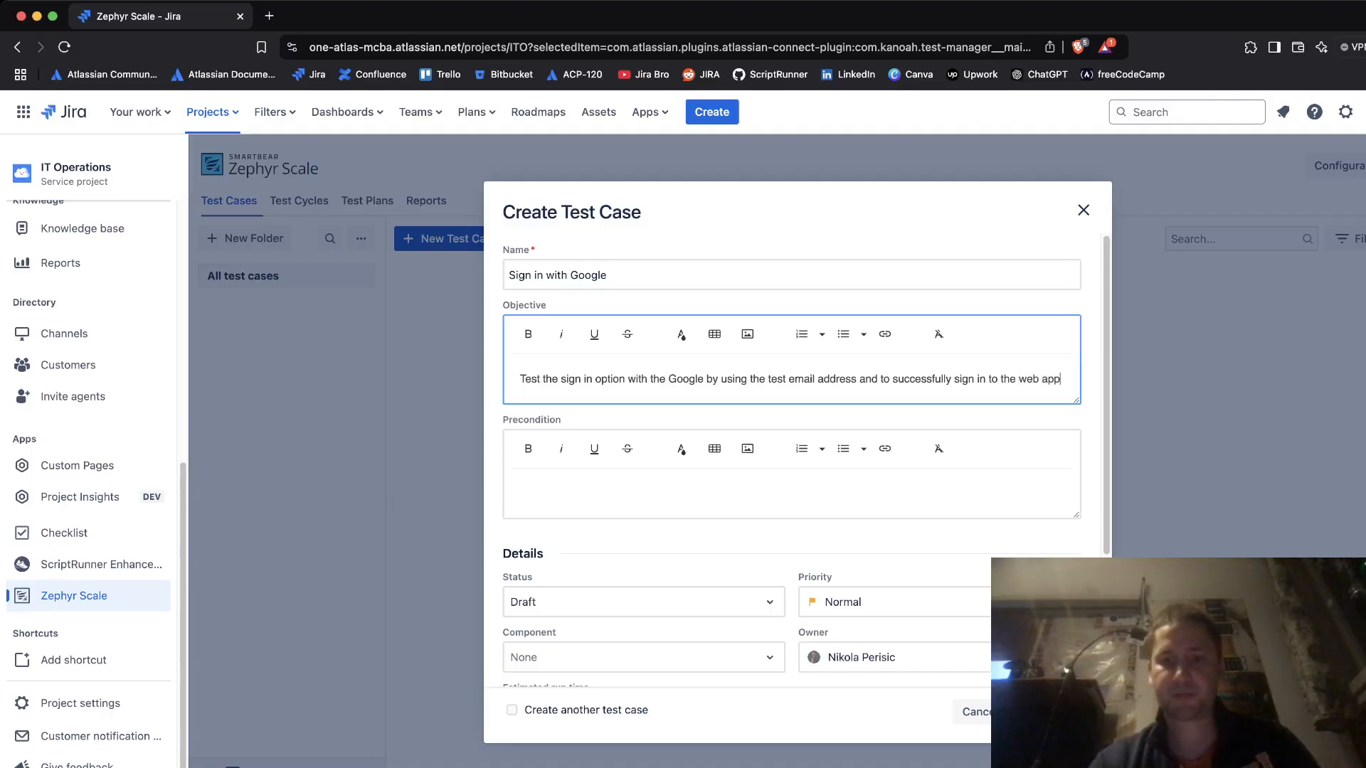
- Enter the preconditions '1. Gmail account' and '2. Web browsers - Chrome, Edge, Firefox'
click(520, 492)
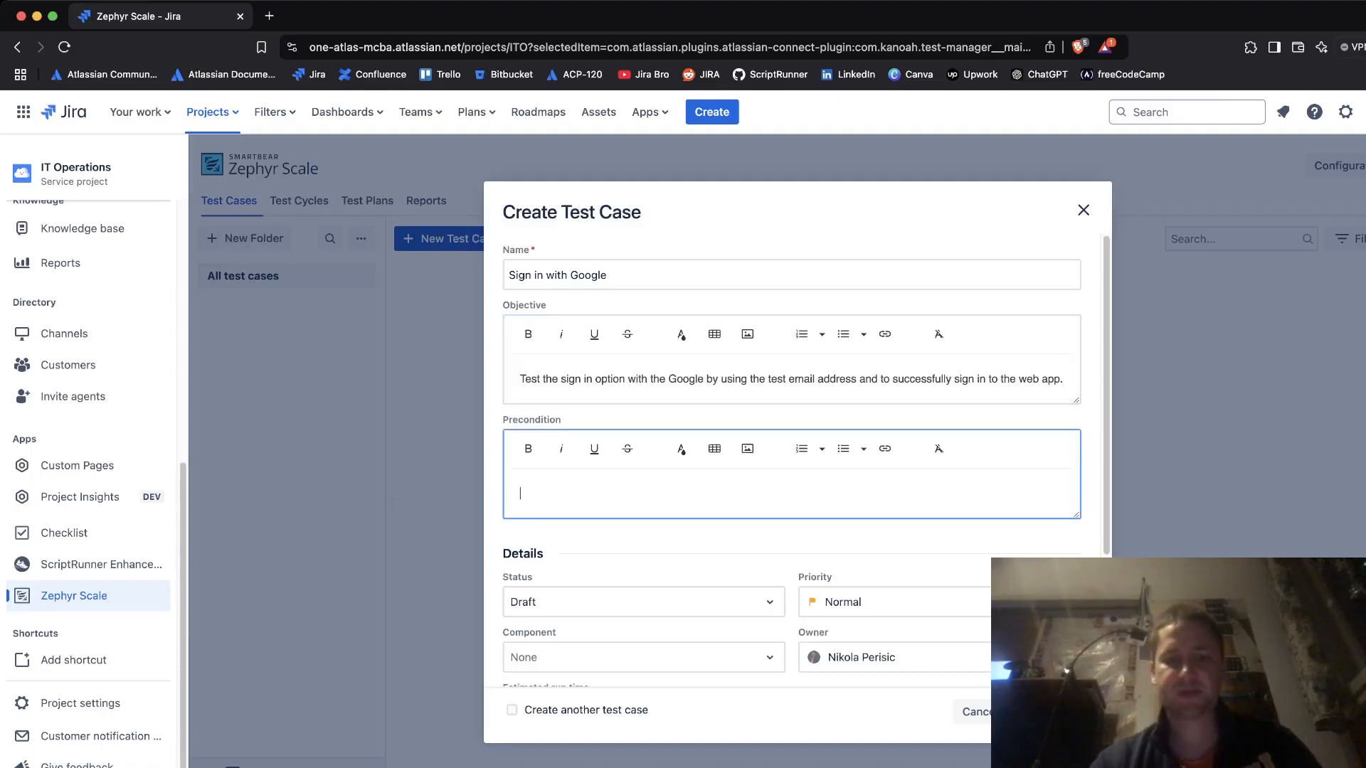
text(1.)
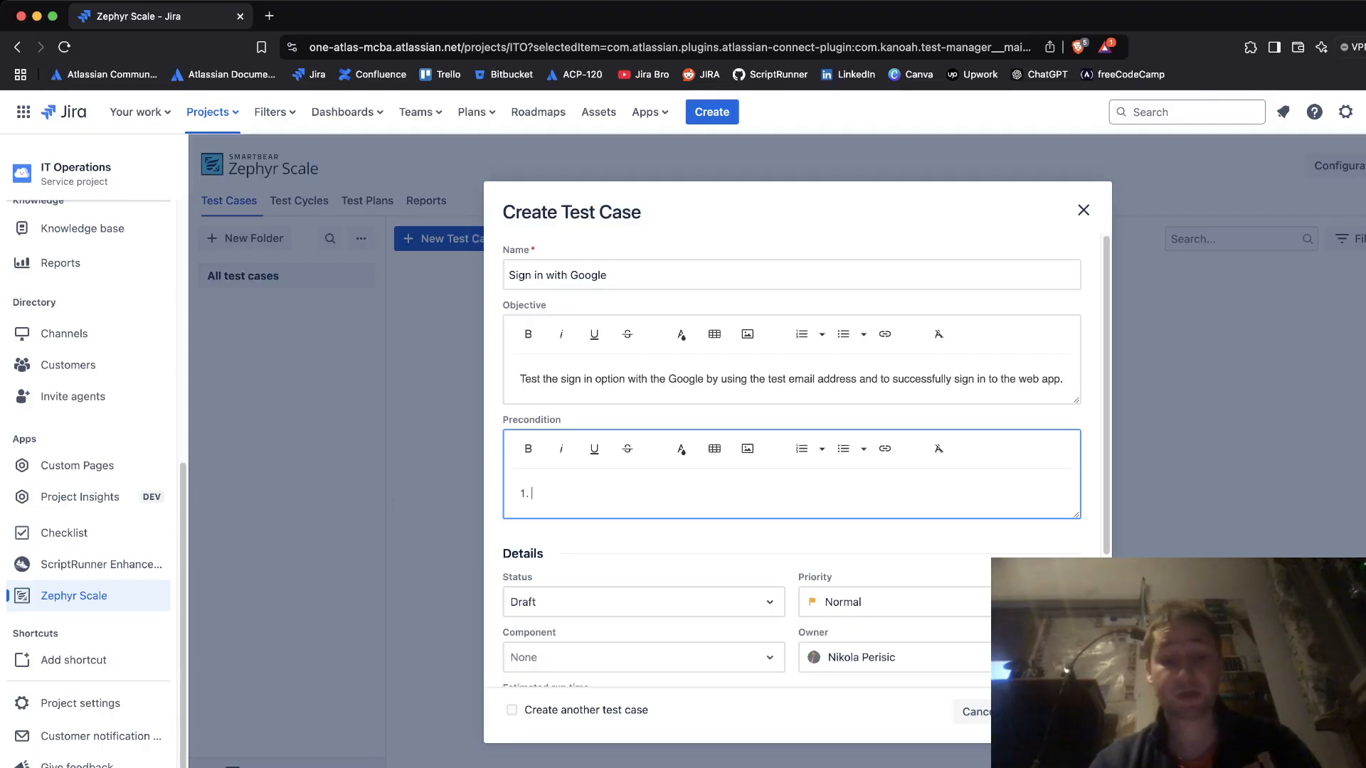
text(Gmail account)
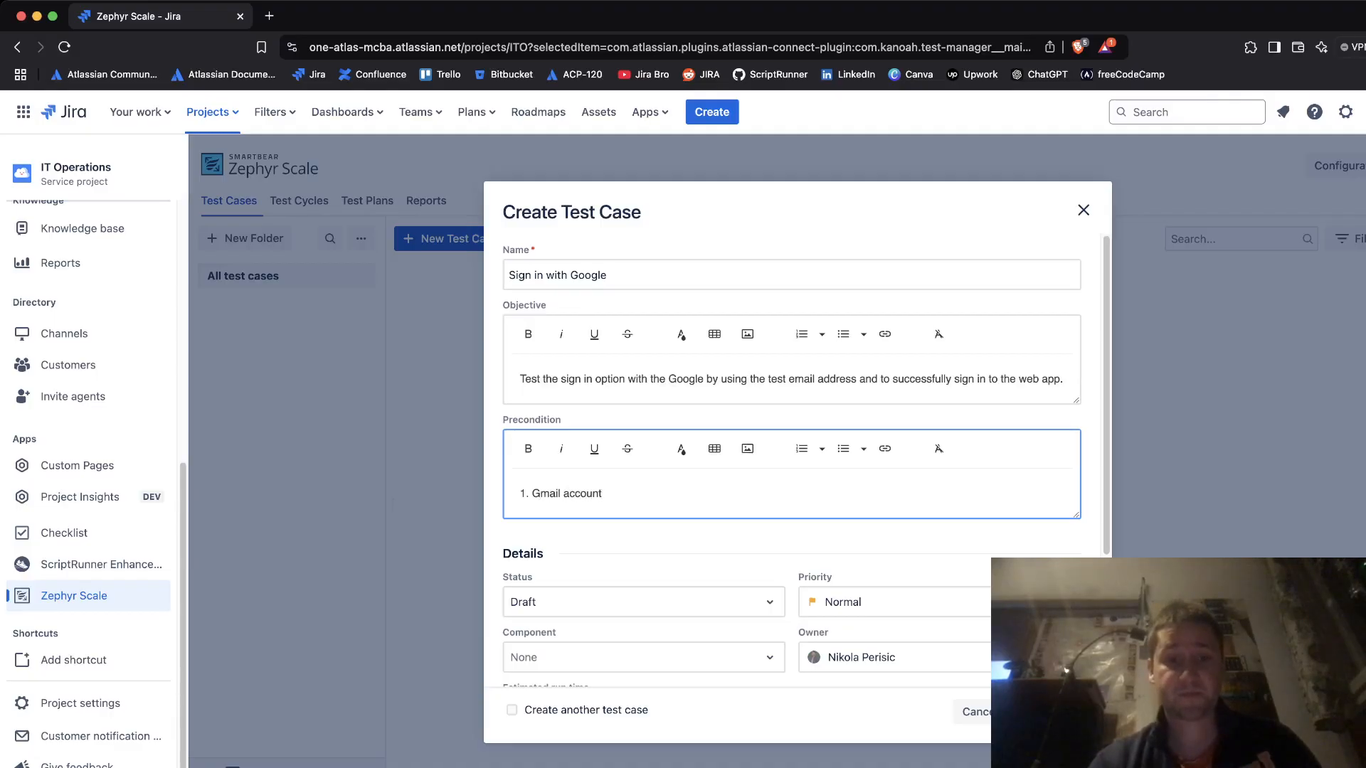
key(Return)
text(2. )
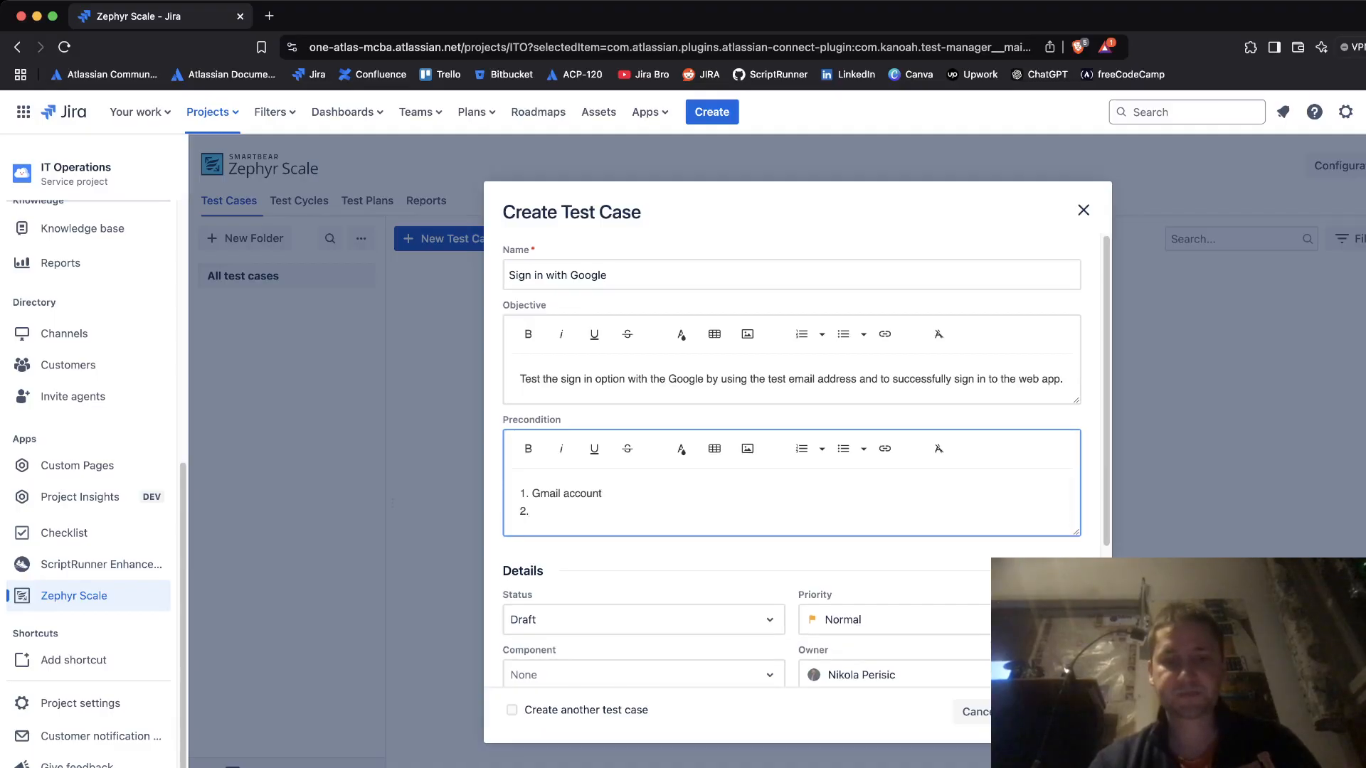
text(Googl)
key(BackSpace)
key(BackSpace)
text(gle Chrome)
key(BackSpace)
key(BackSpace)
key(BackSpace)
key(BackSpace)
text(rome -)
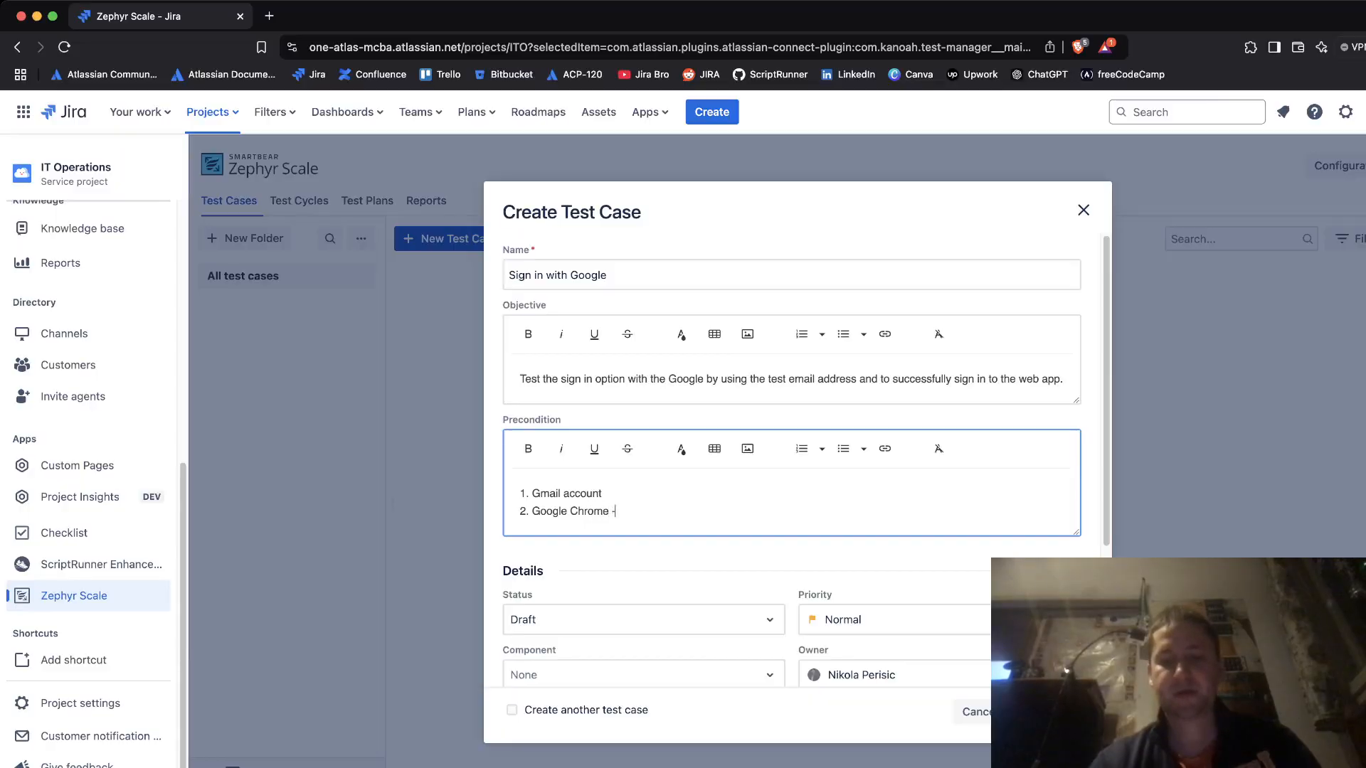
text( this is)
key(BackSpace)
key(BackSpace)
key(BackSpace)
key(BackSpace)
key(BackSpace)
key(BackSpace)
key(BackSpace)
key(BackSpace)
key(BackSpace)
key(BackSpace)
key(BackSpace)
key(BackSpace)
key(BackSpace)
key(BackSpace)
key(BackSpace)
key(BackSpace)
key(BackSpace)
key(BackSpace)
key(BackSpace)
key(BackSpace)
key(BackSpace)
key(BackSpace)
key(BackSpace)
key(BackSpace)
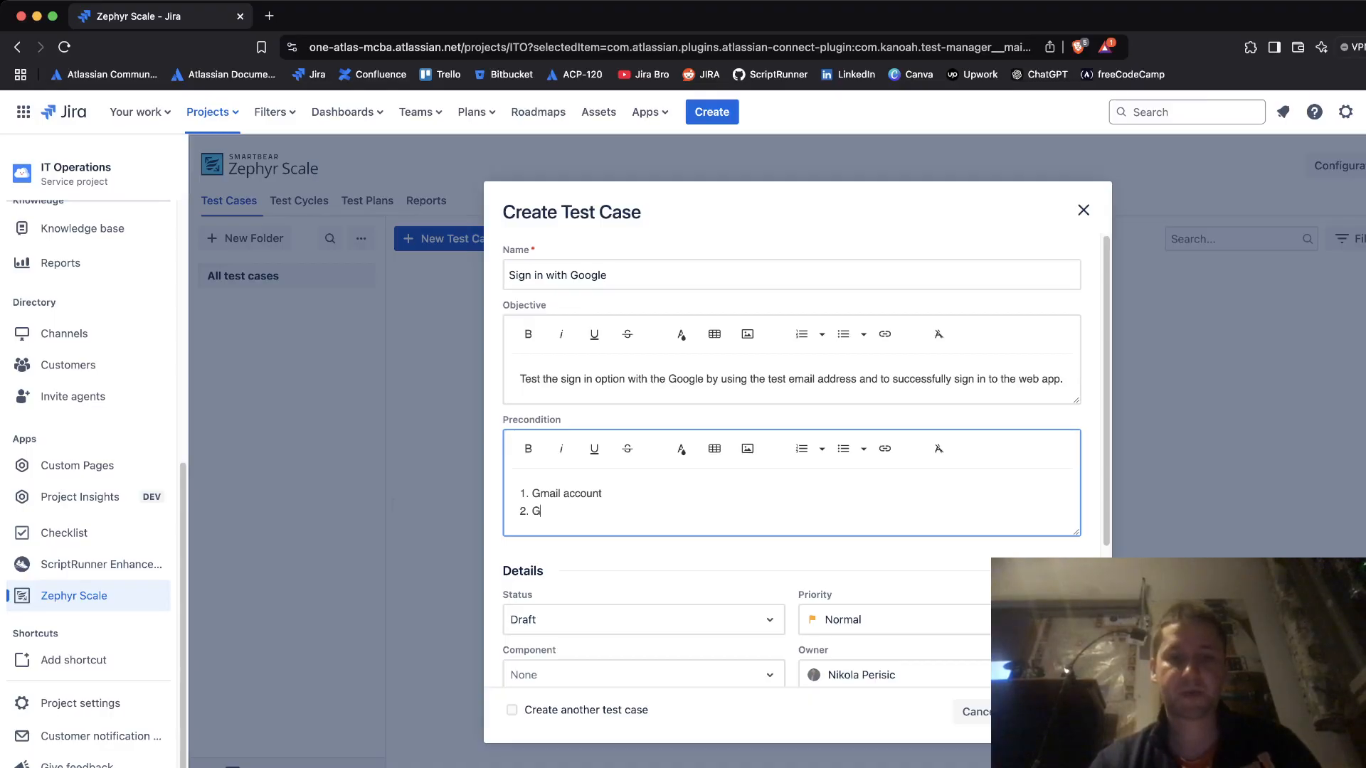
text(Web br)
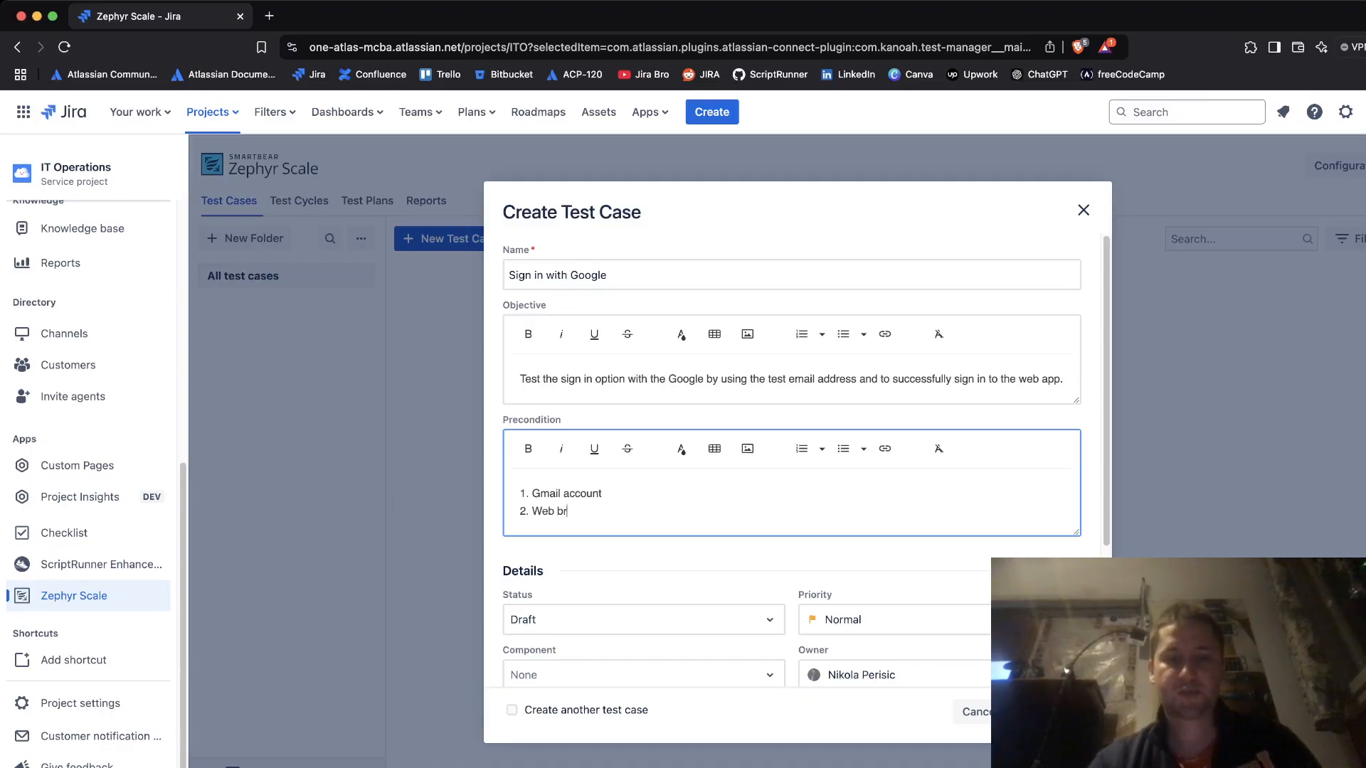
text(owsers - Chrome, Edge, Firefox)
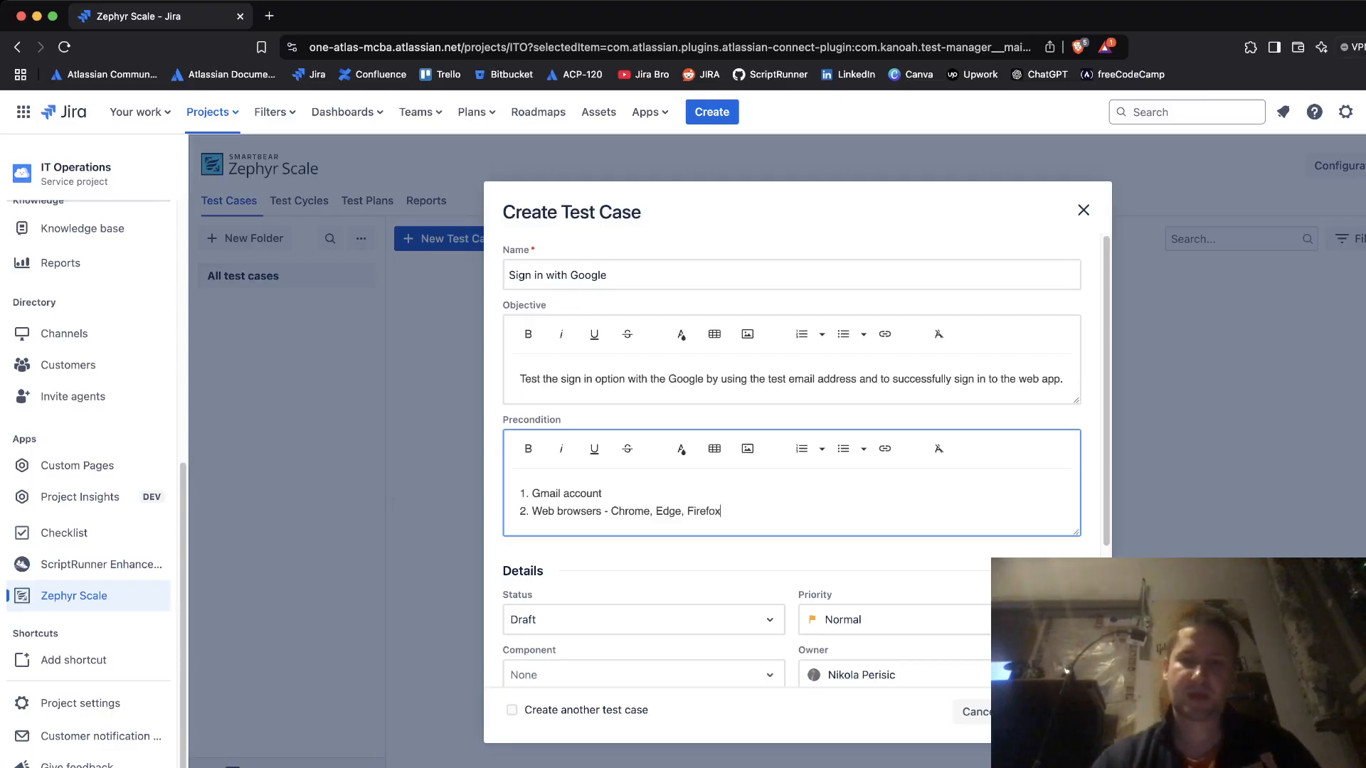
drag(1107, 426, 1106, 437)
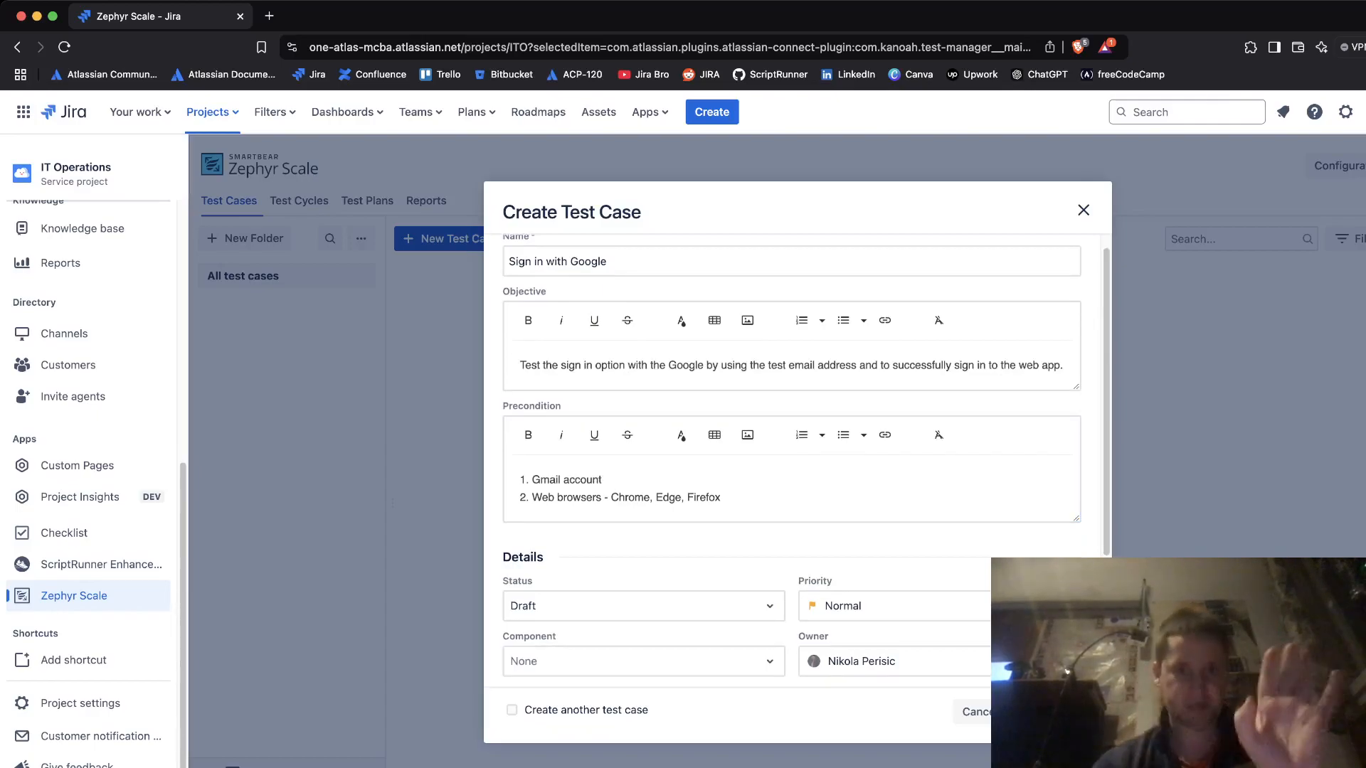
- Keep the test case status at Draft and priority at Normal
scroll(796, 463, down, 5)
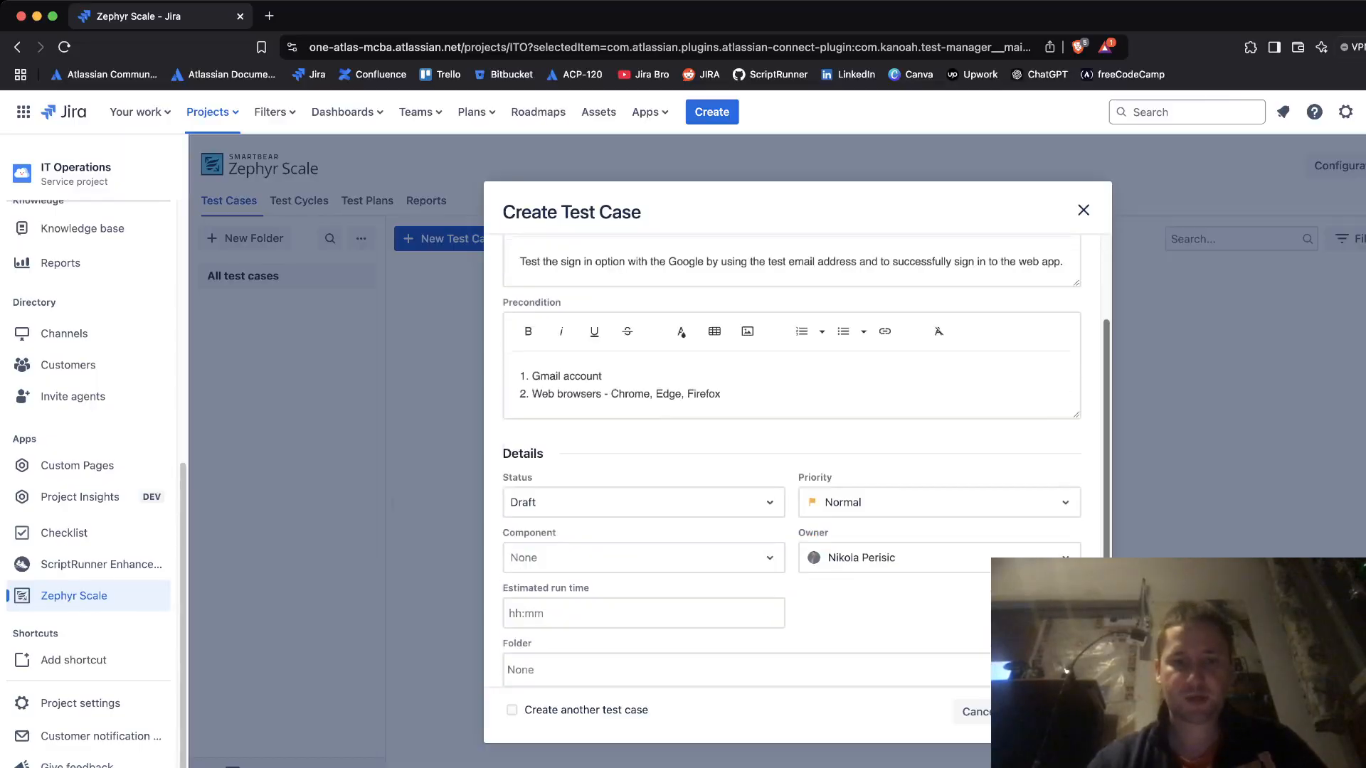
click(643, 422)
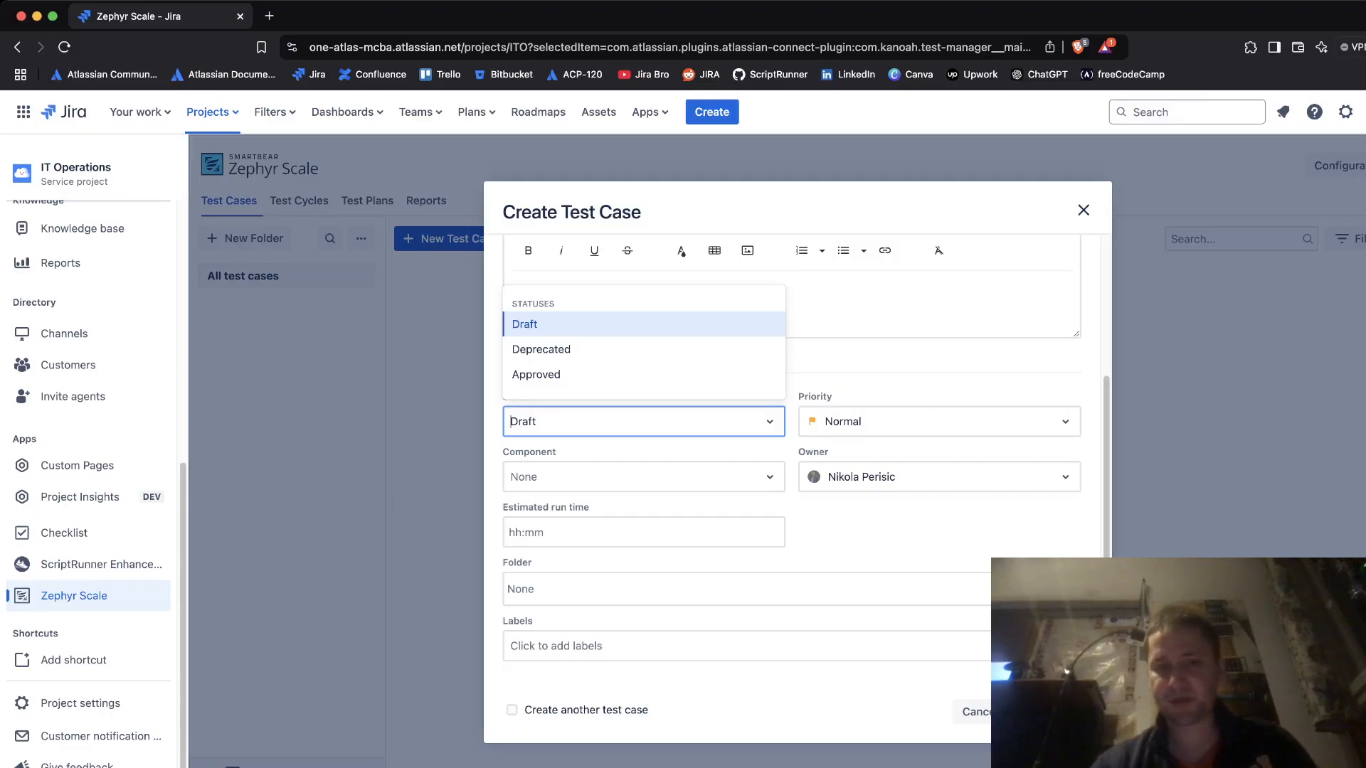
click(939, 422)
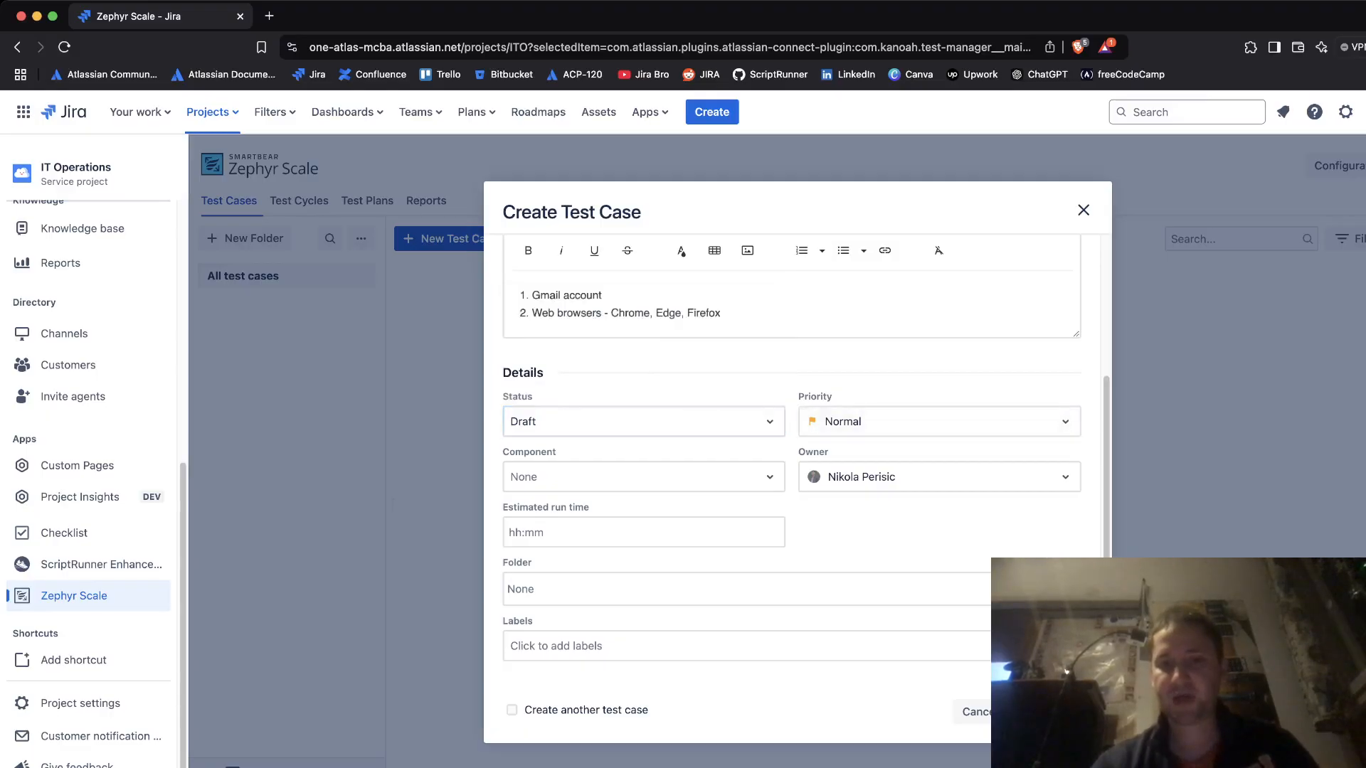
click(939, 421)
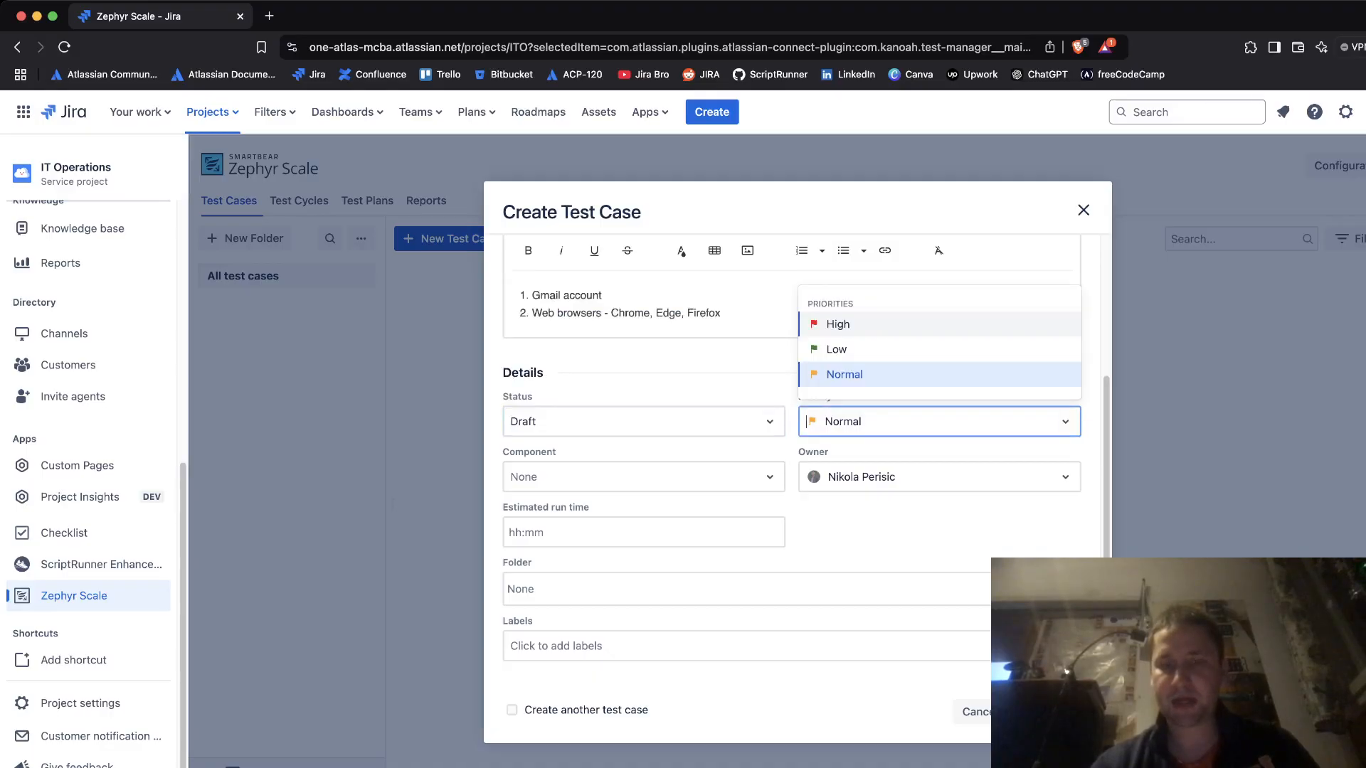
click(932, 532)
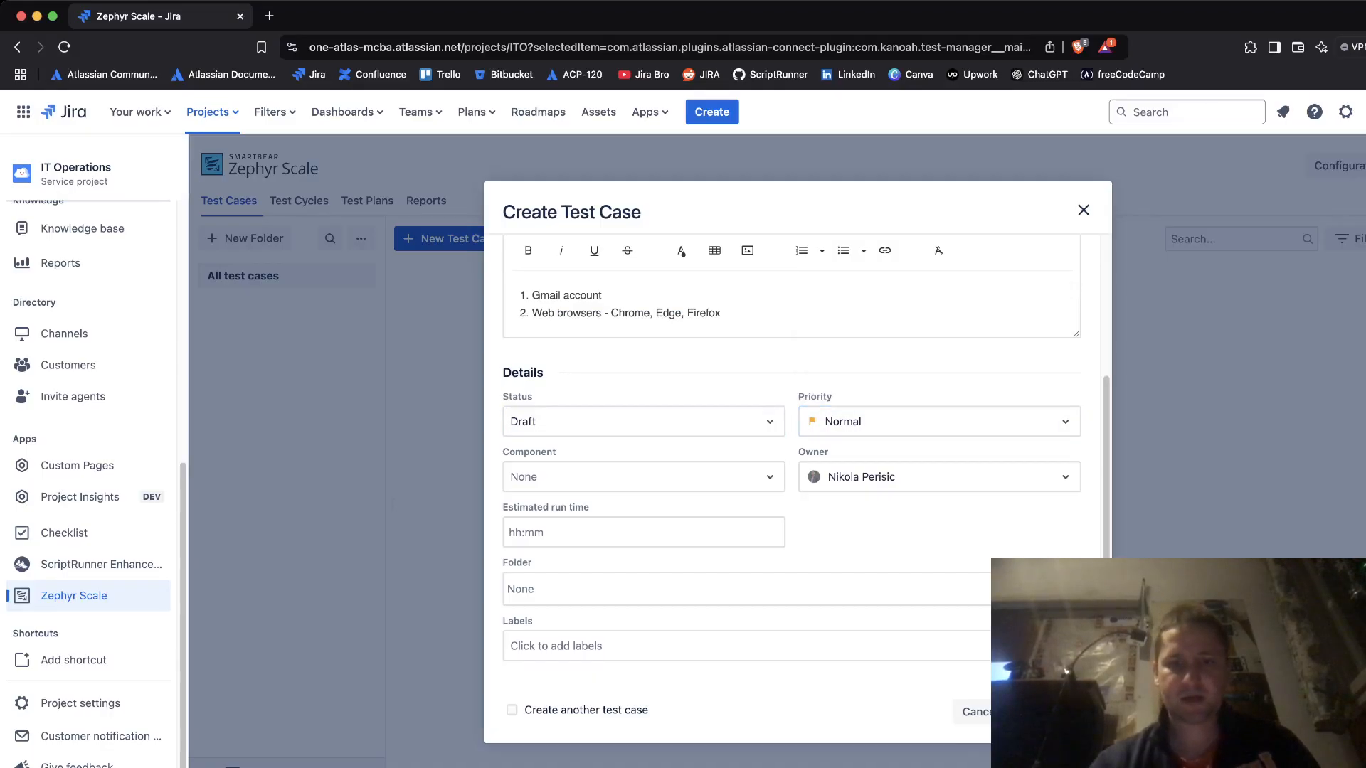
- Set the test case component to Jira
click(643, 477)
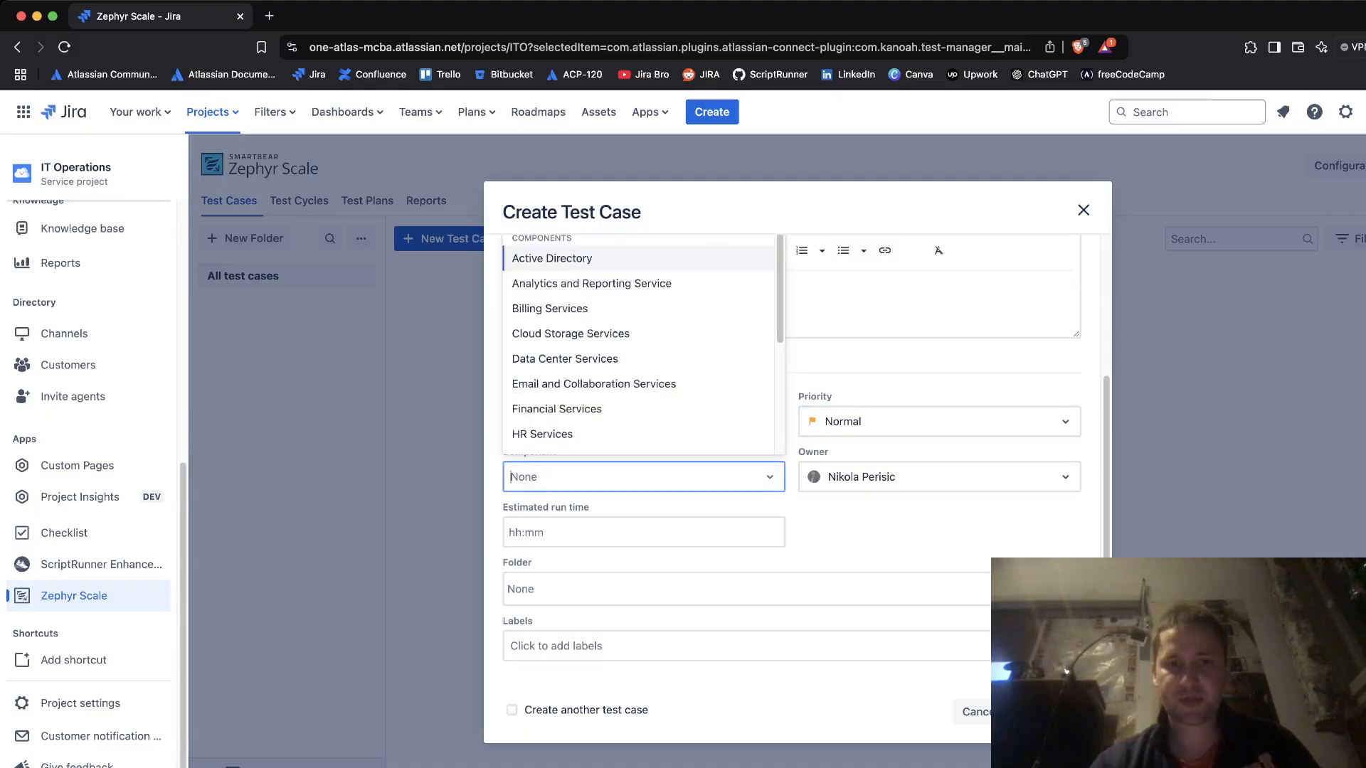
scroll(641, 345, down, 5)
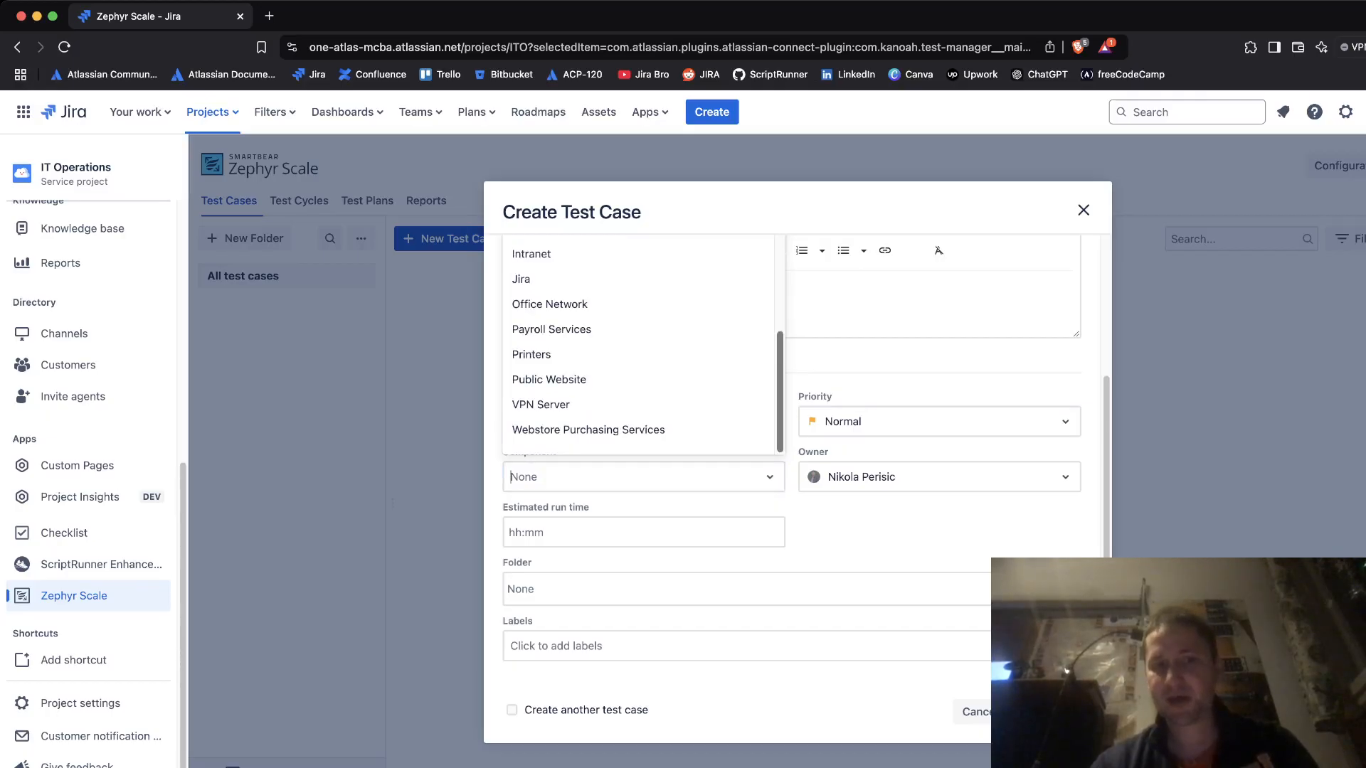
scroll(640, 345, up, 5)
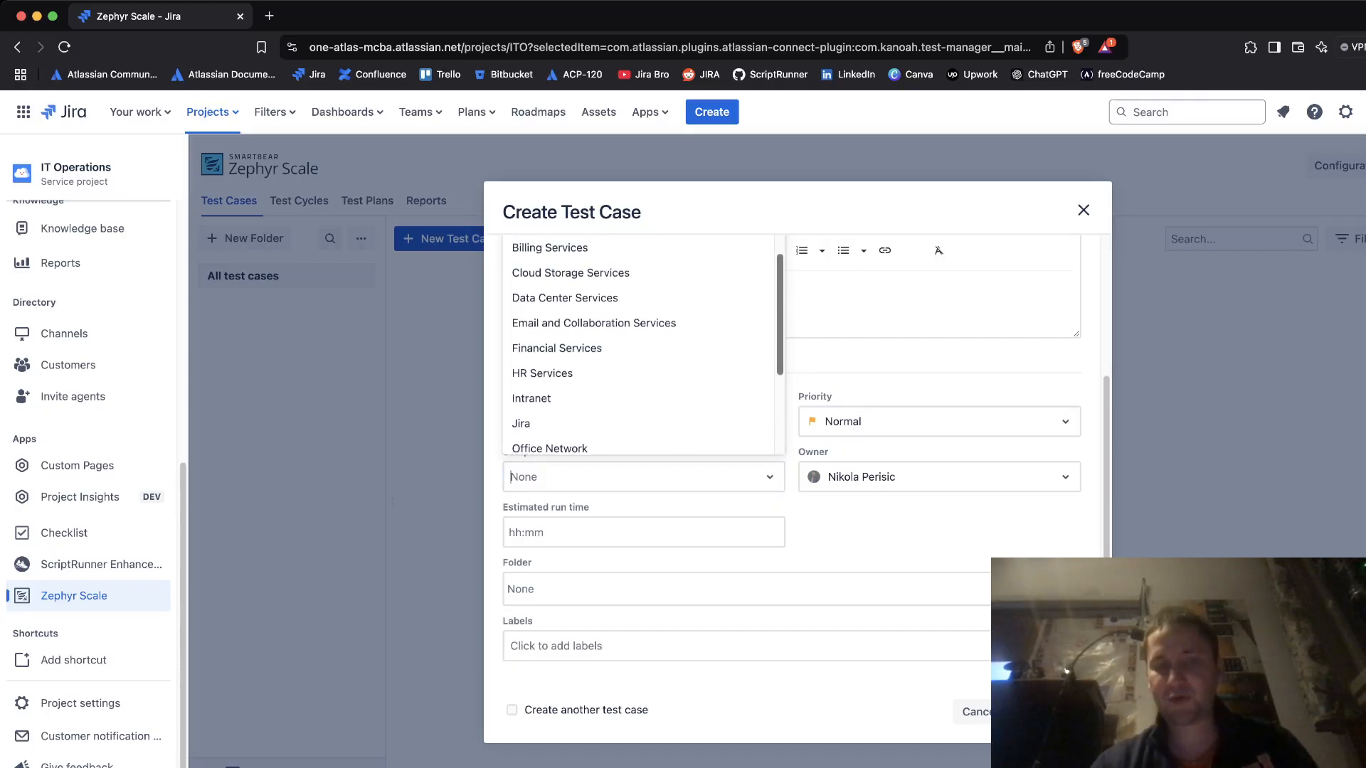
scroll(640, 345, up, 1)
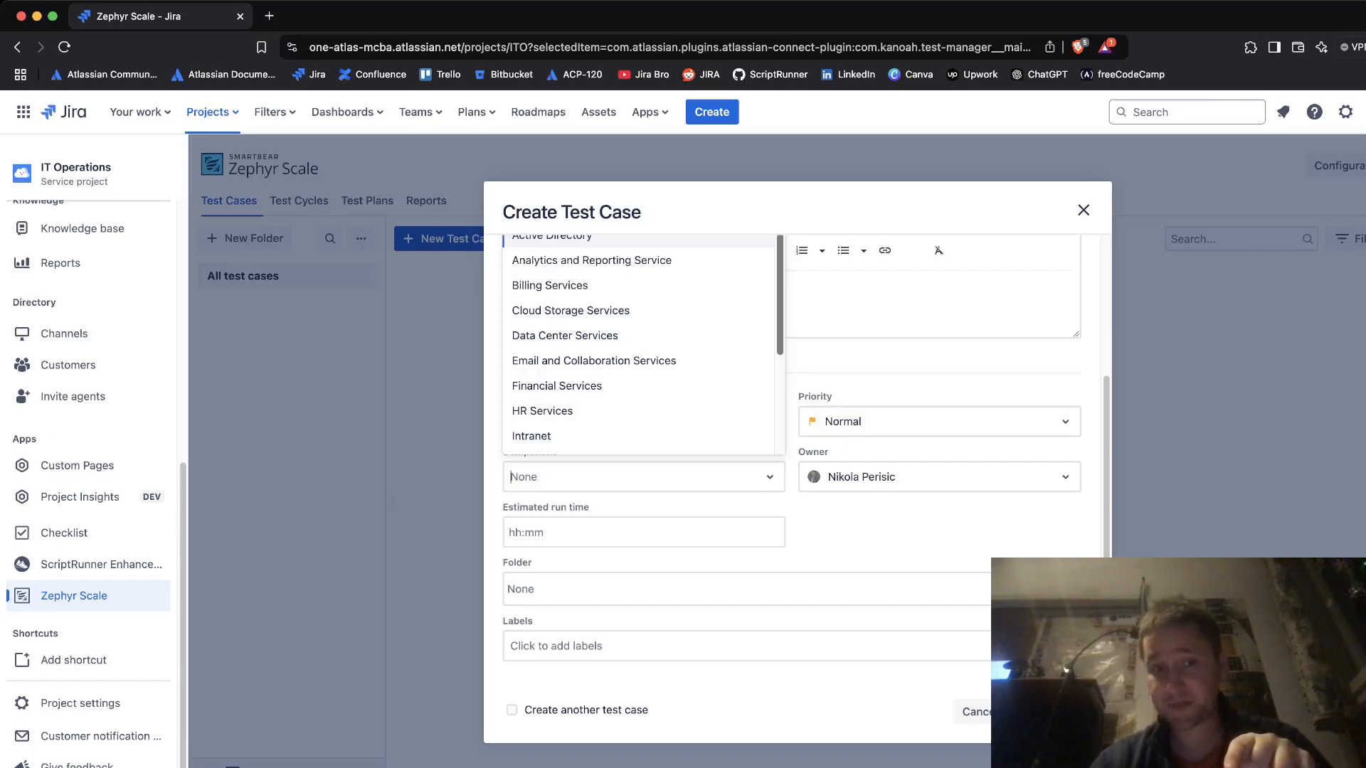
scroll(640, 345, down, 1)
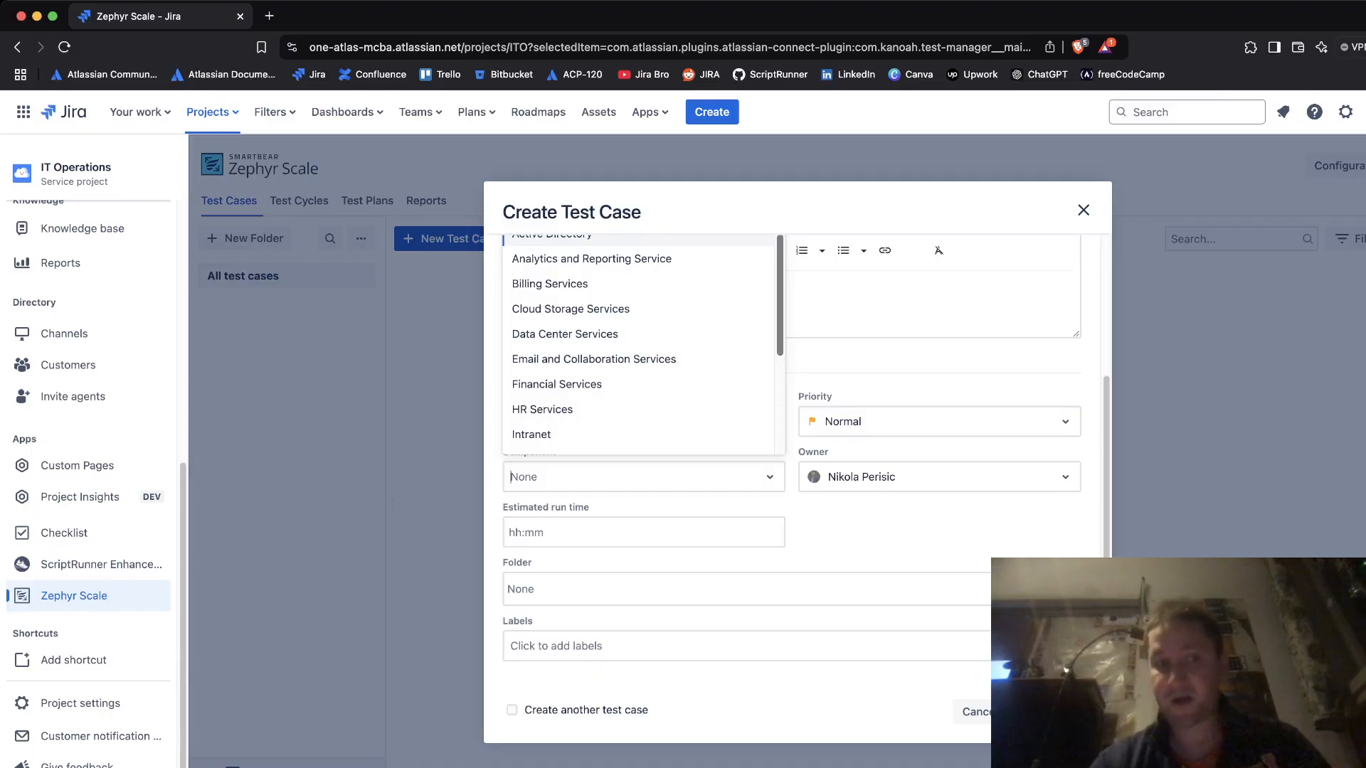
scroll(638, 345, down, 3)
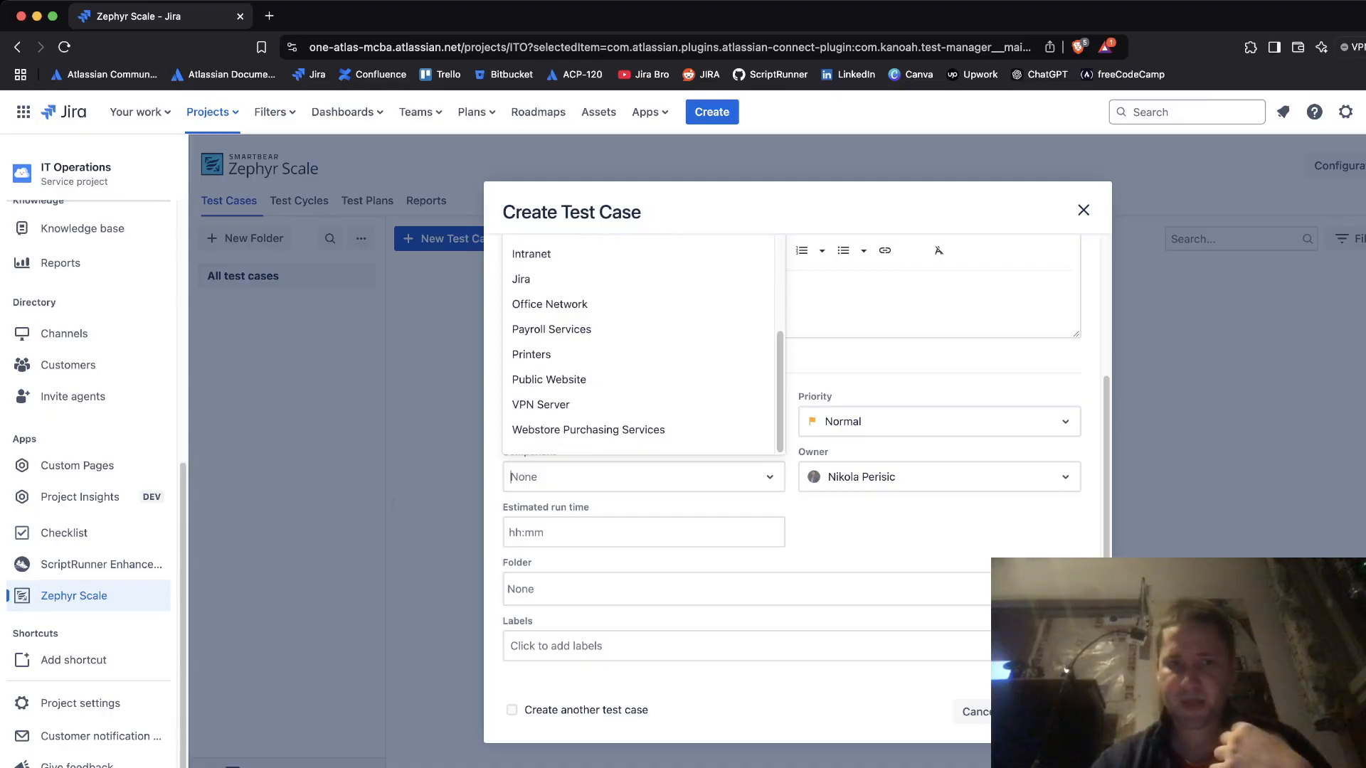
click(555, 280)
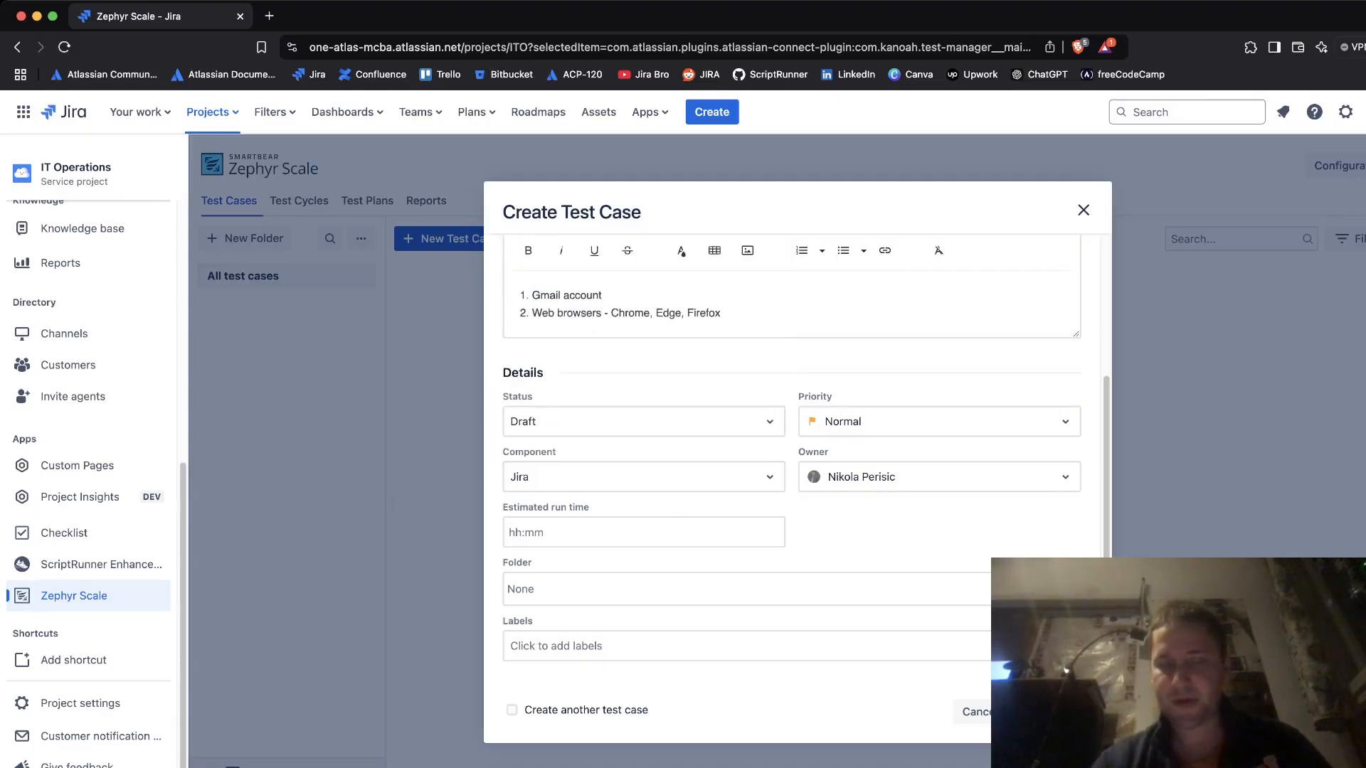
- Leave estimated run time and folder empty, and enter the label backend-testing
click(643, 532)
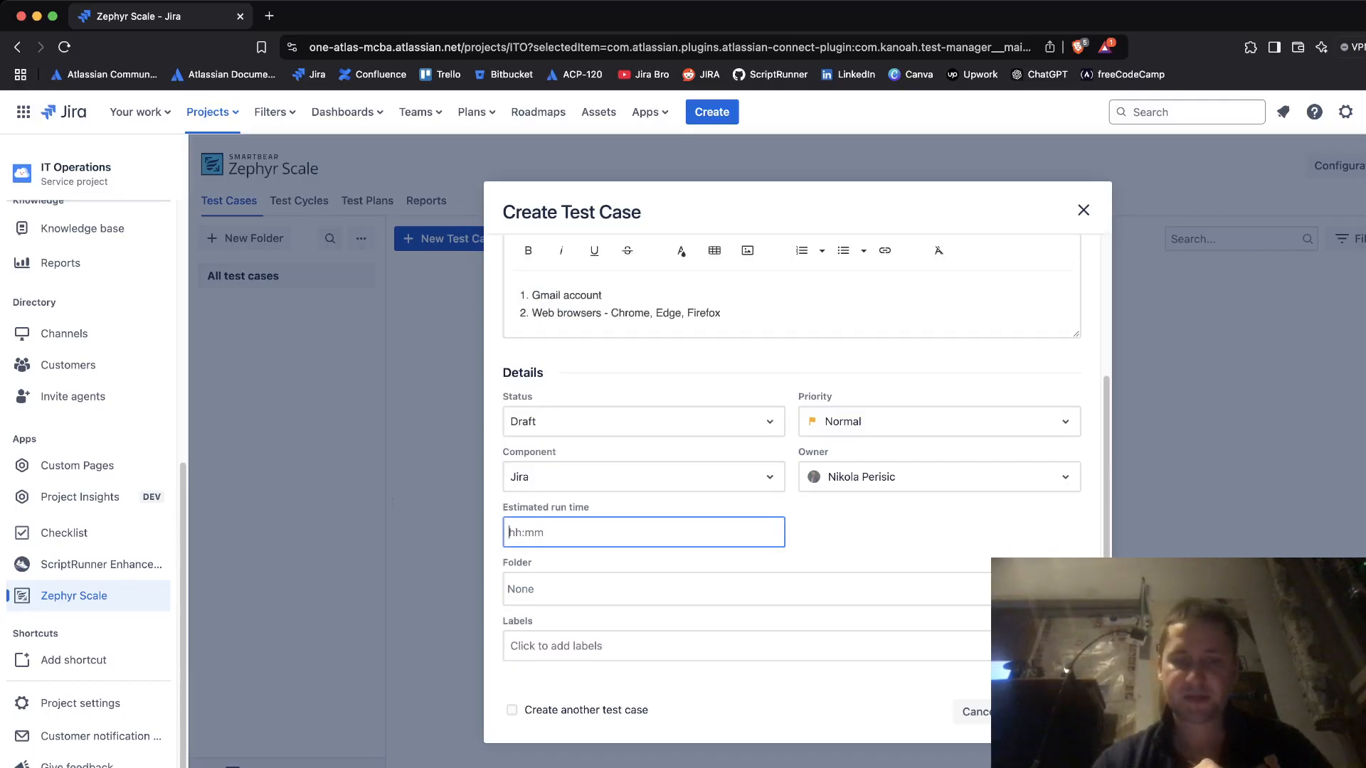
click(925, 532)
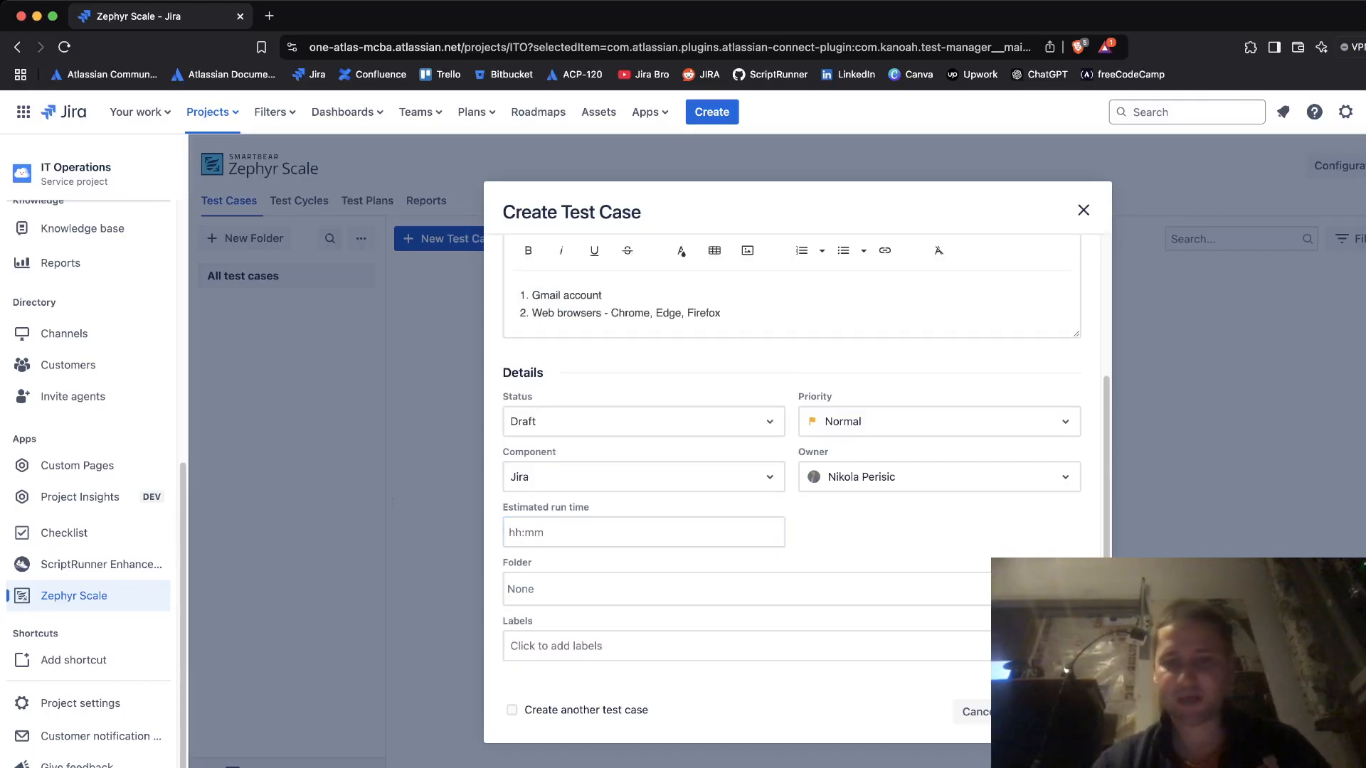
click(746, 589)
click(920, 518)
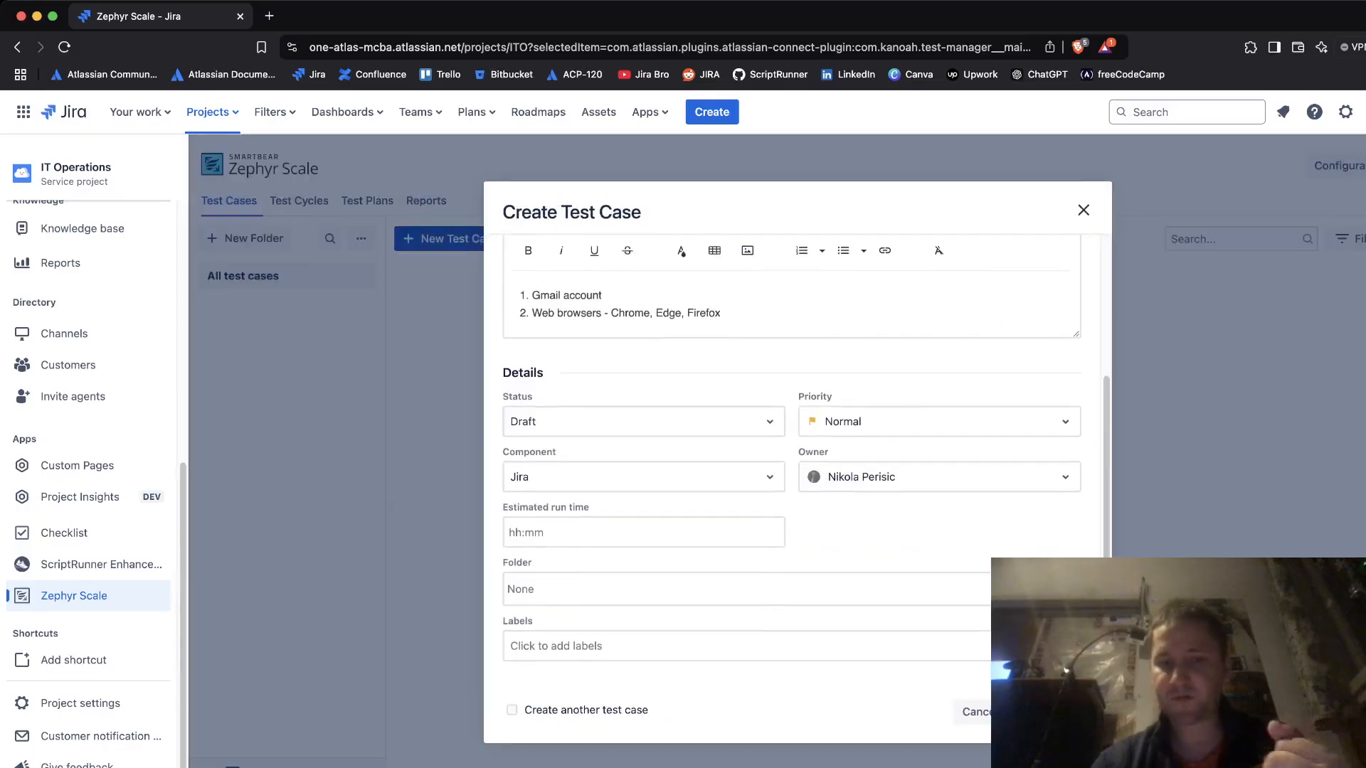
click(746, 646)
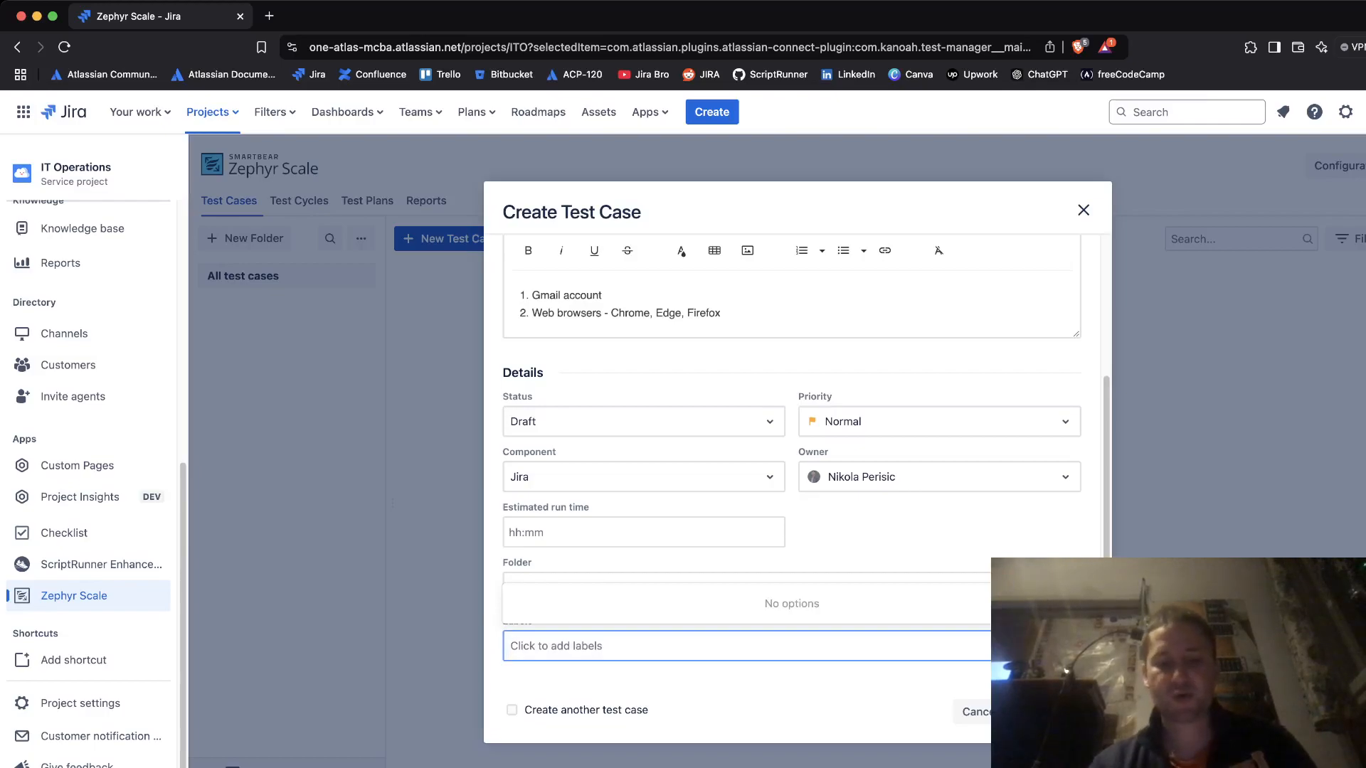
text(backend-testing)
- Add the labels backend-testing, frontend-testing and usability-testing to the test case
key(Return)
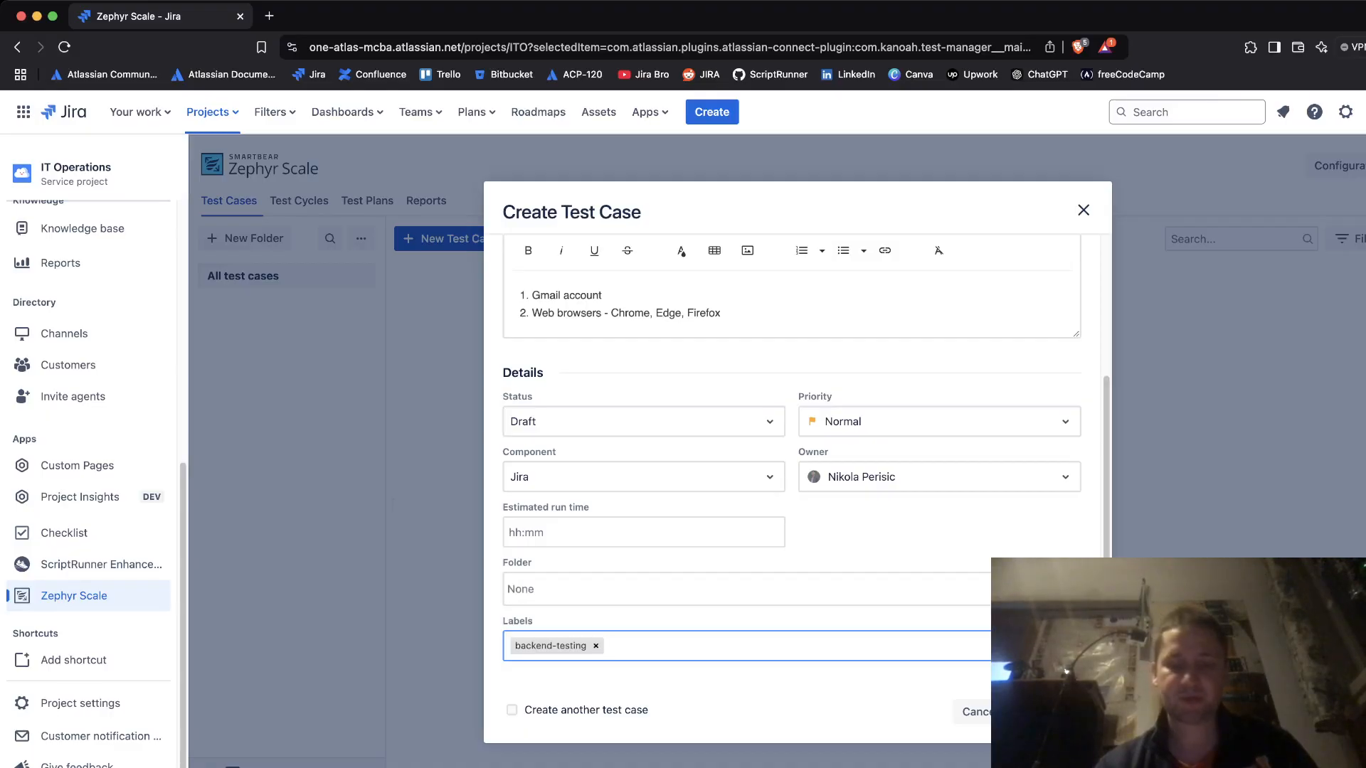
text(front-)
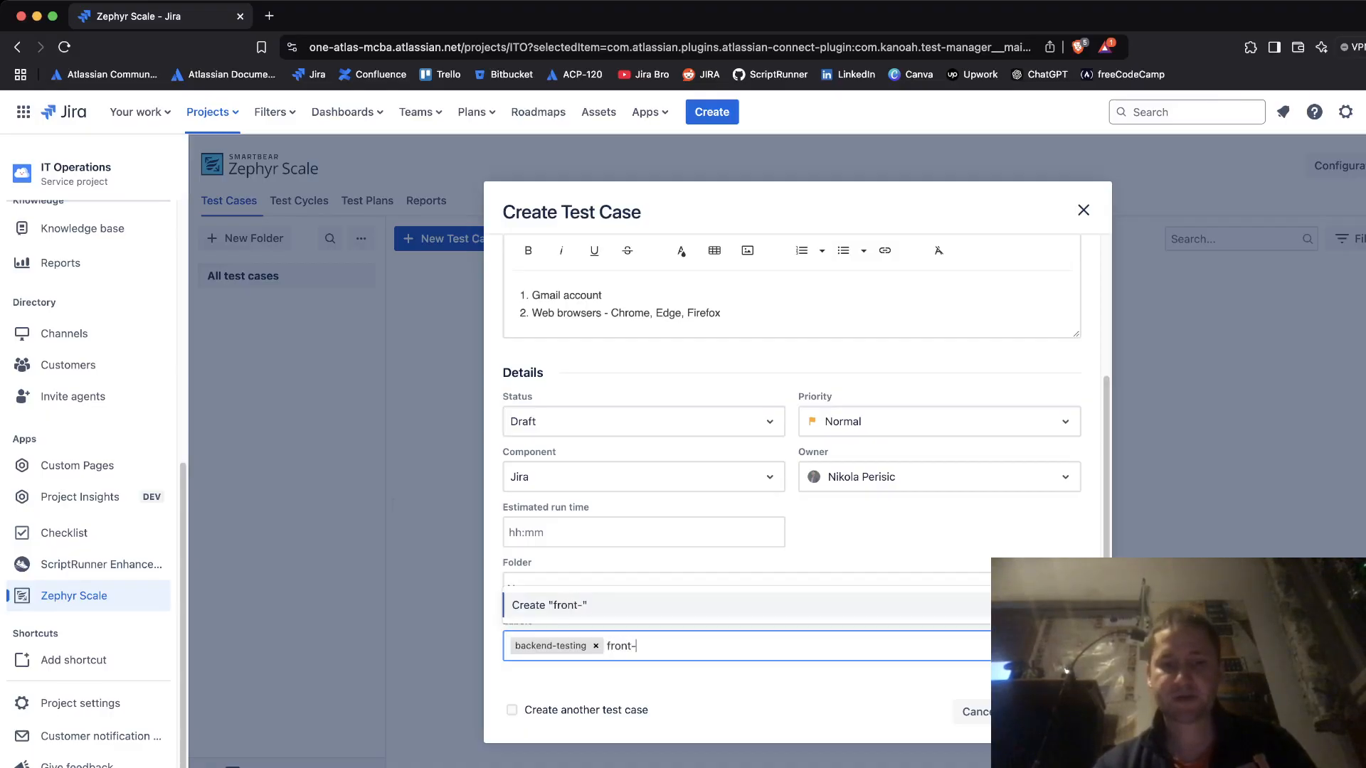
key(BackSpace)
text(end-testing)
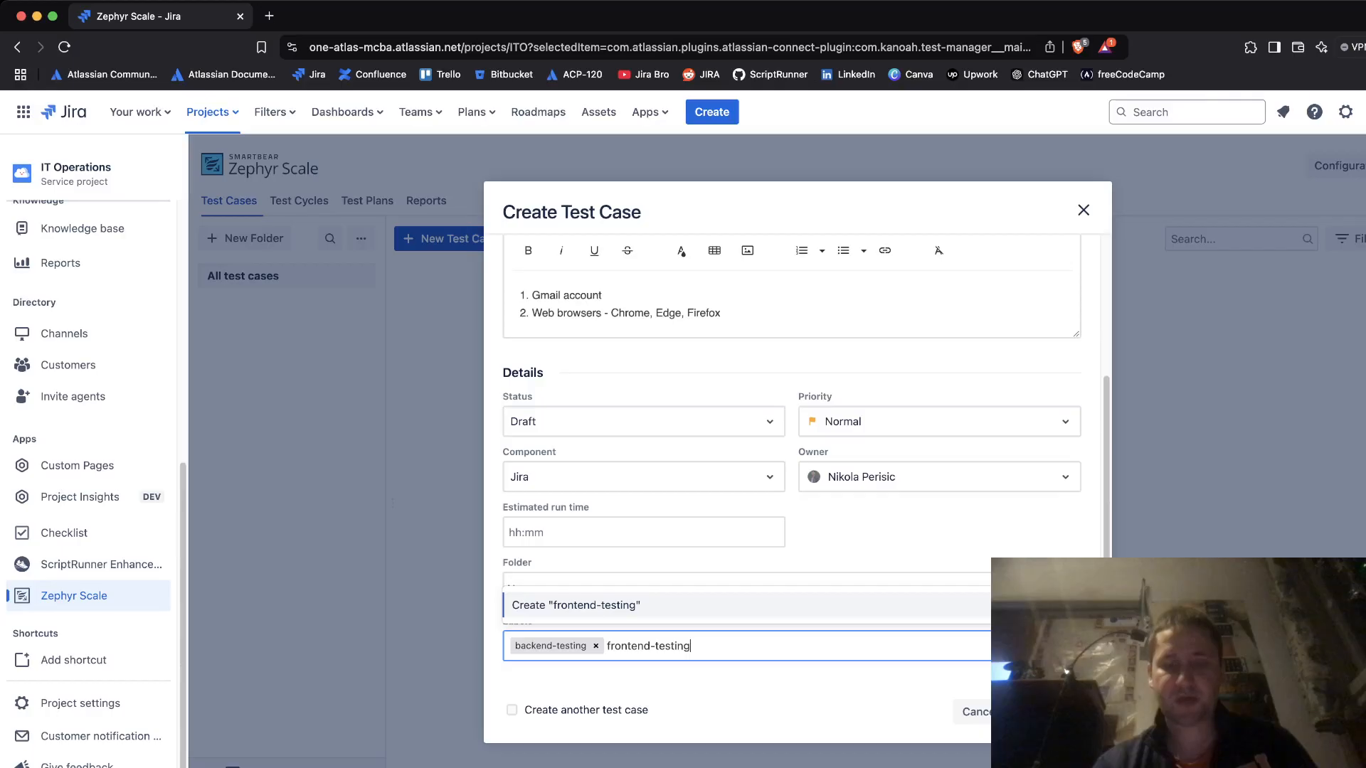
key(Return)
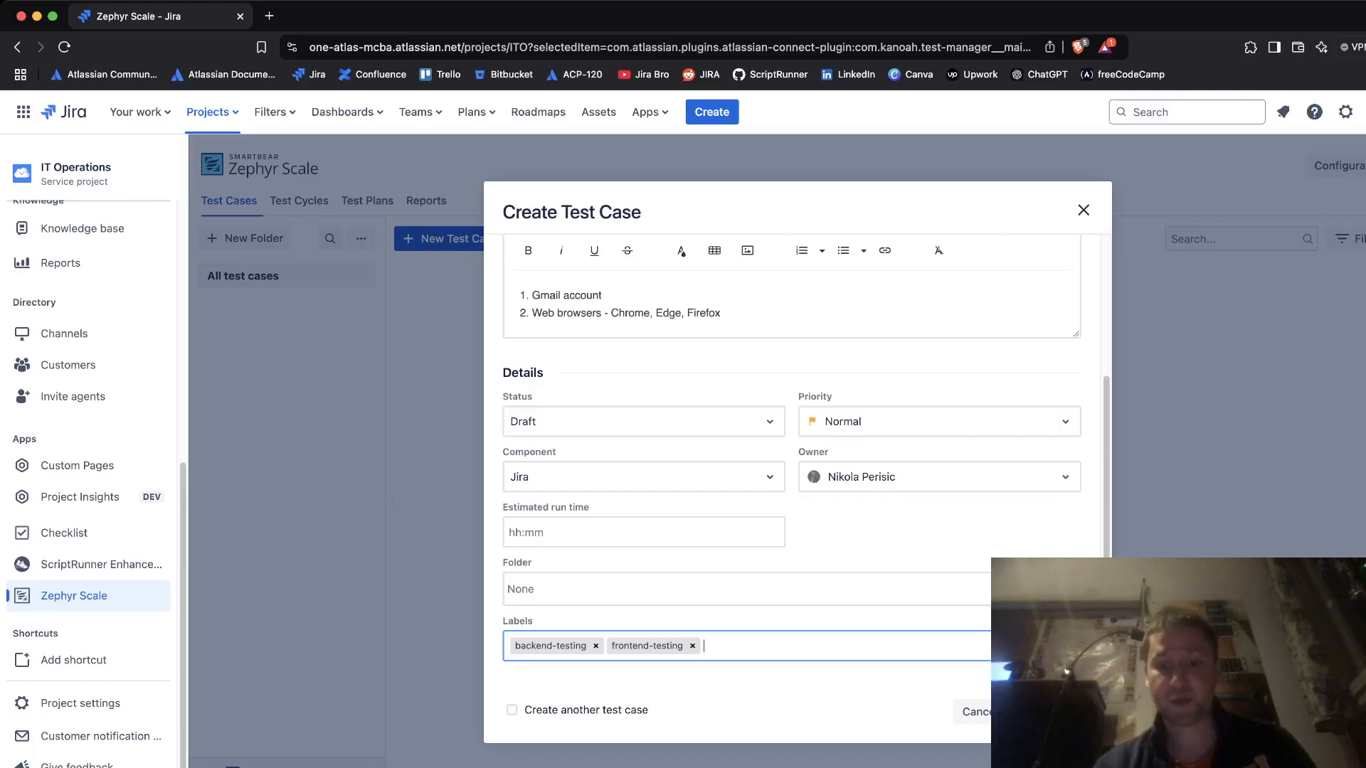
text(usabili)
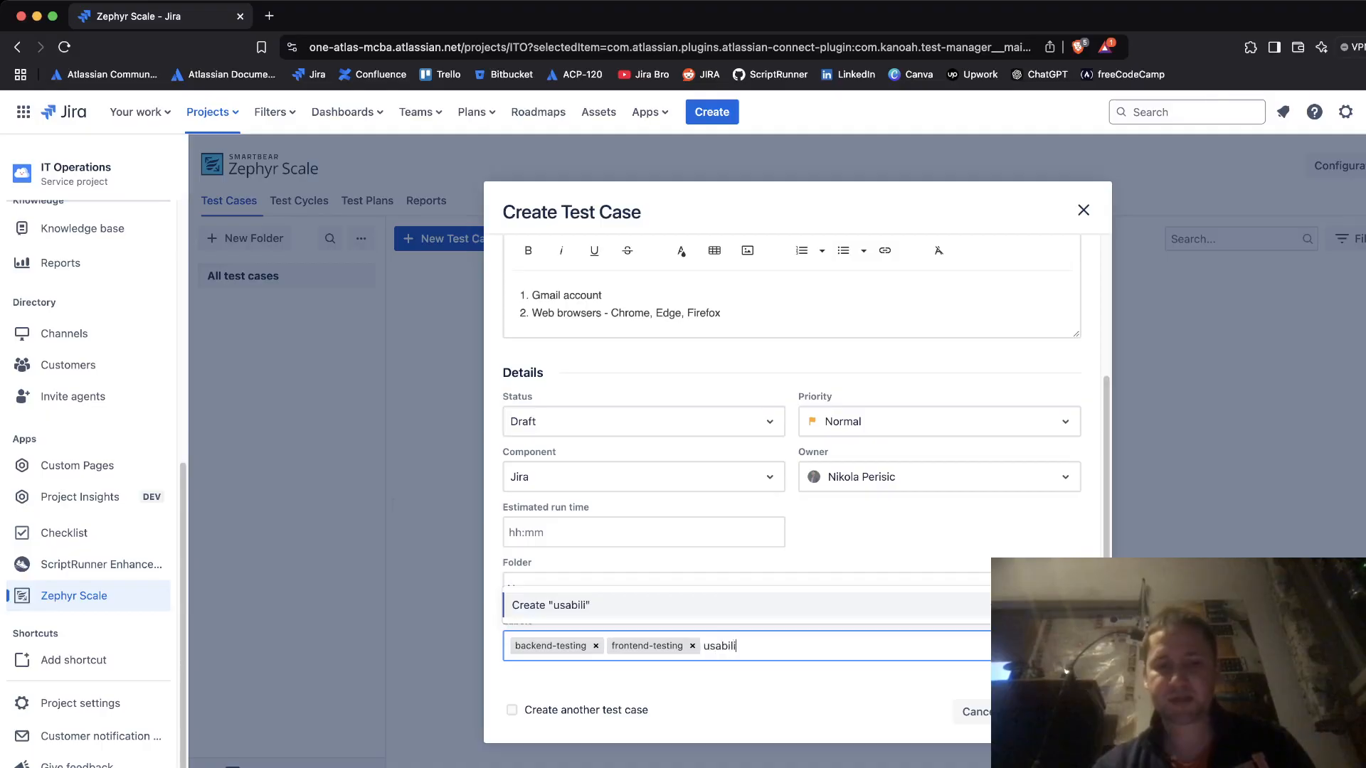
text(ty-testing)
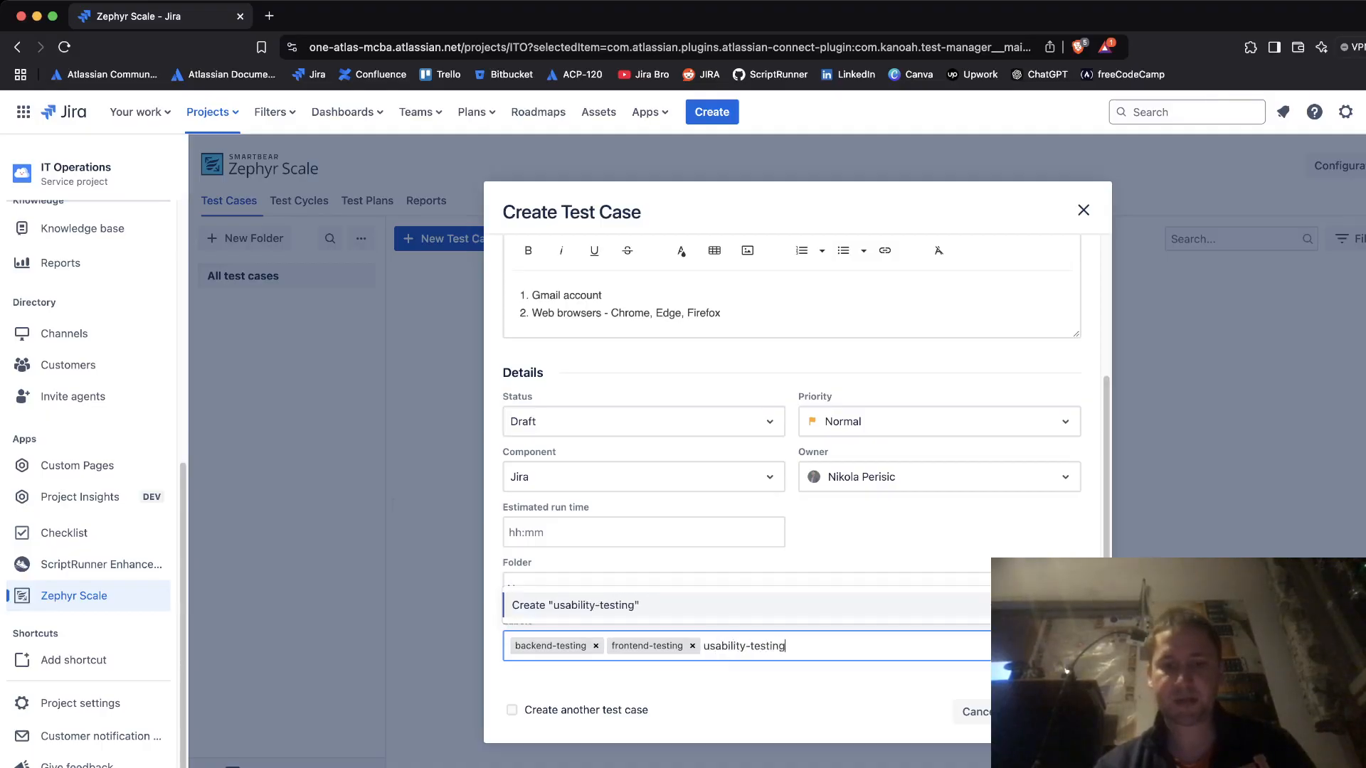
key(Return)
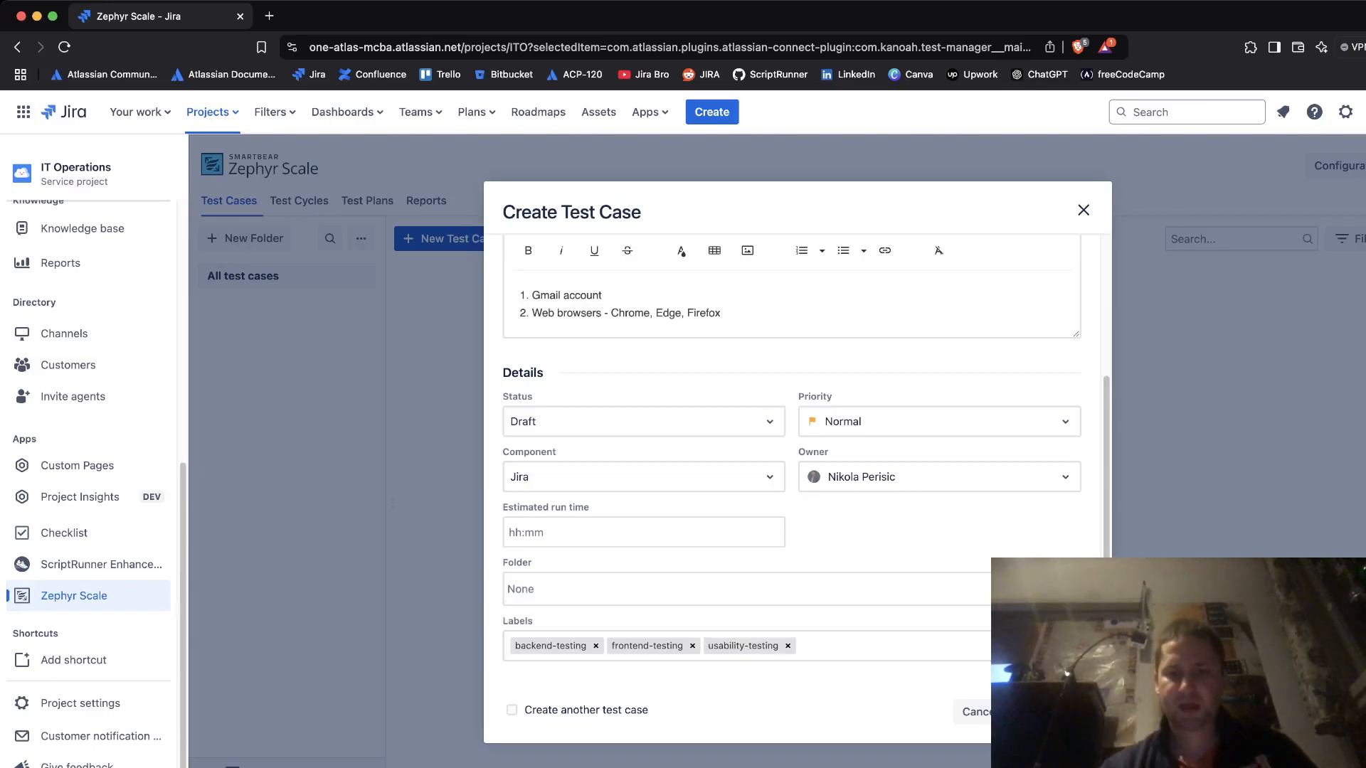
- Save the test case as ITO-T1 and open its details in a new browser tab
click(1068, 712)
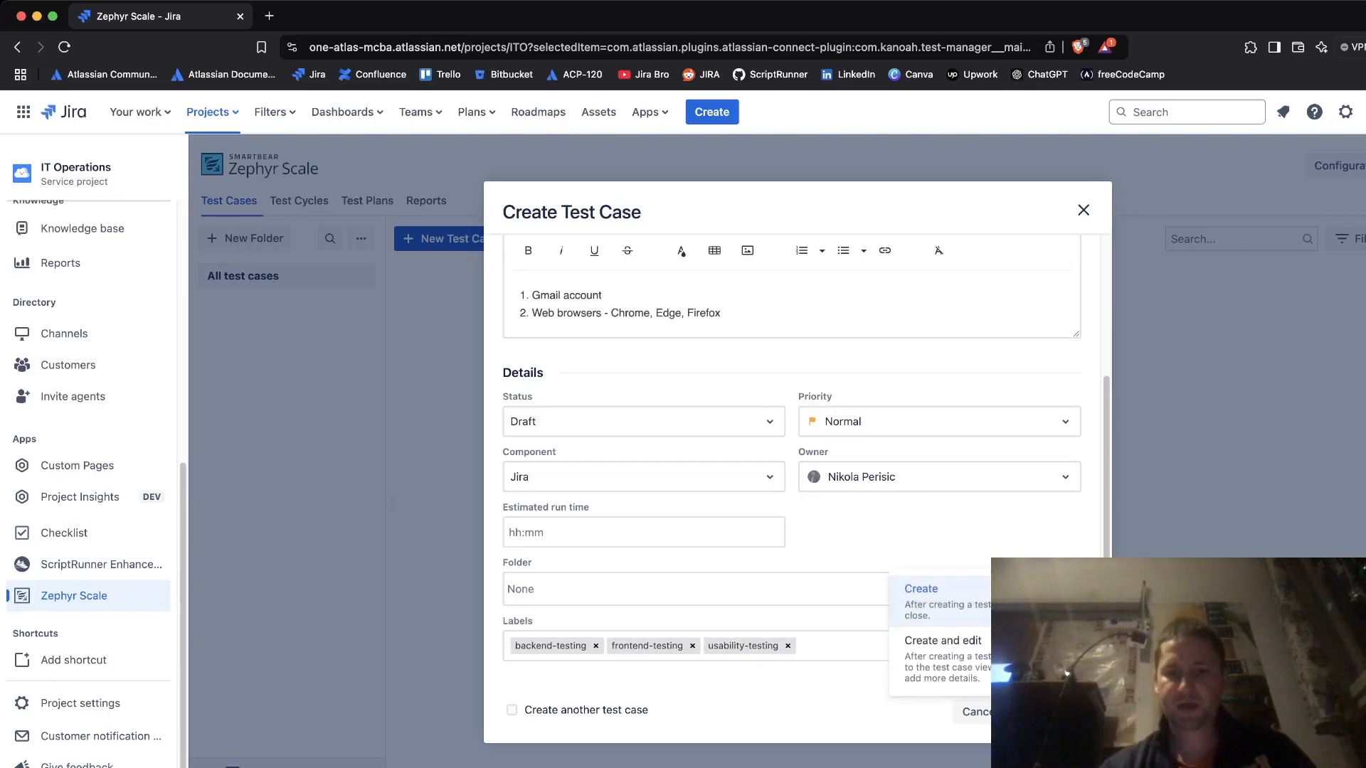
click(939, 594)
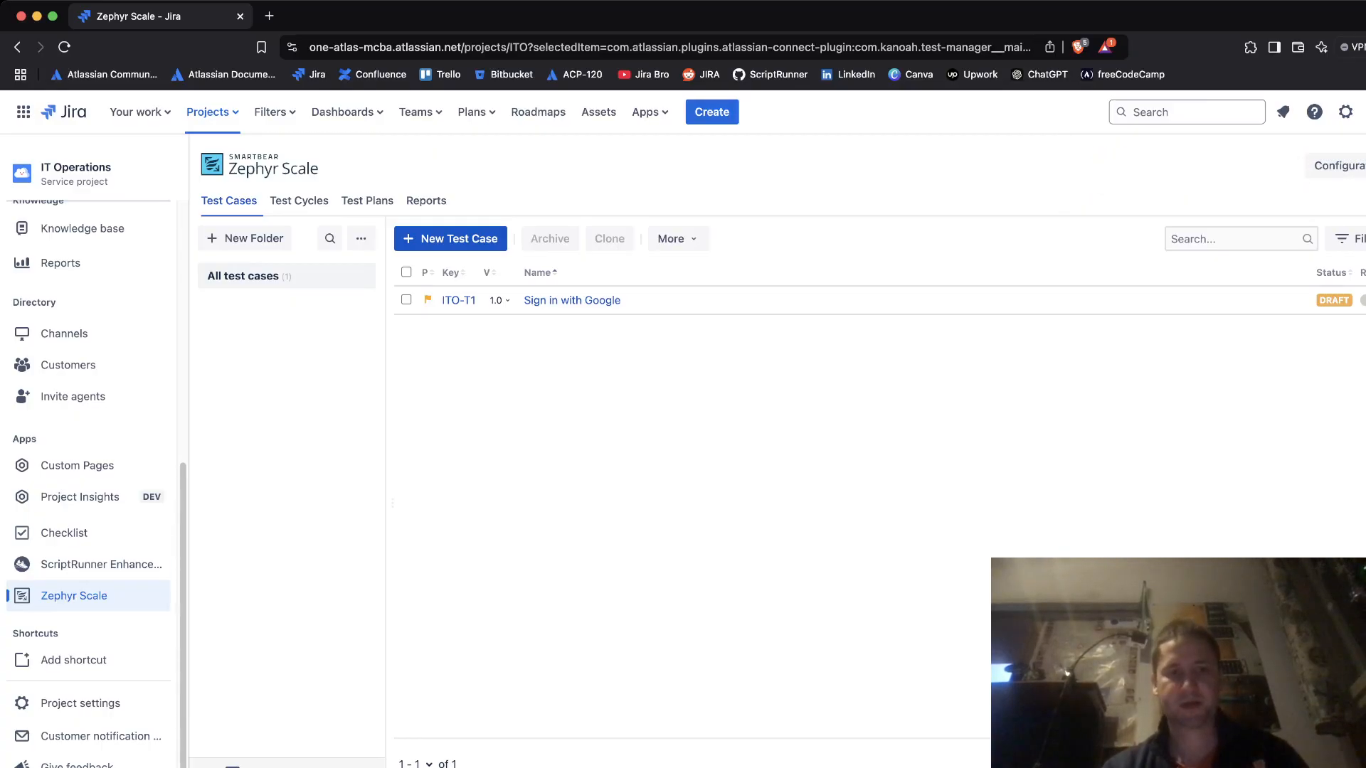
right_click(459, 300)
click(500, 306)
click(341, 16)
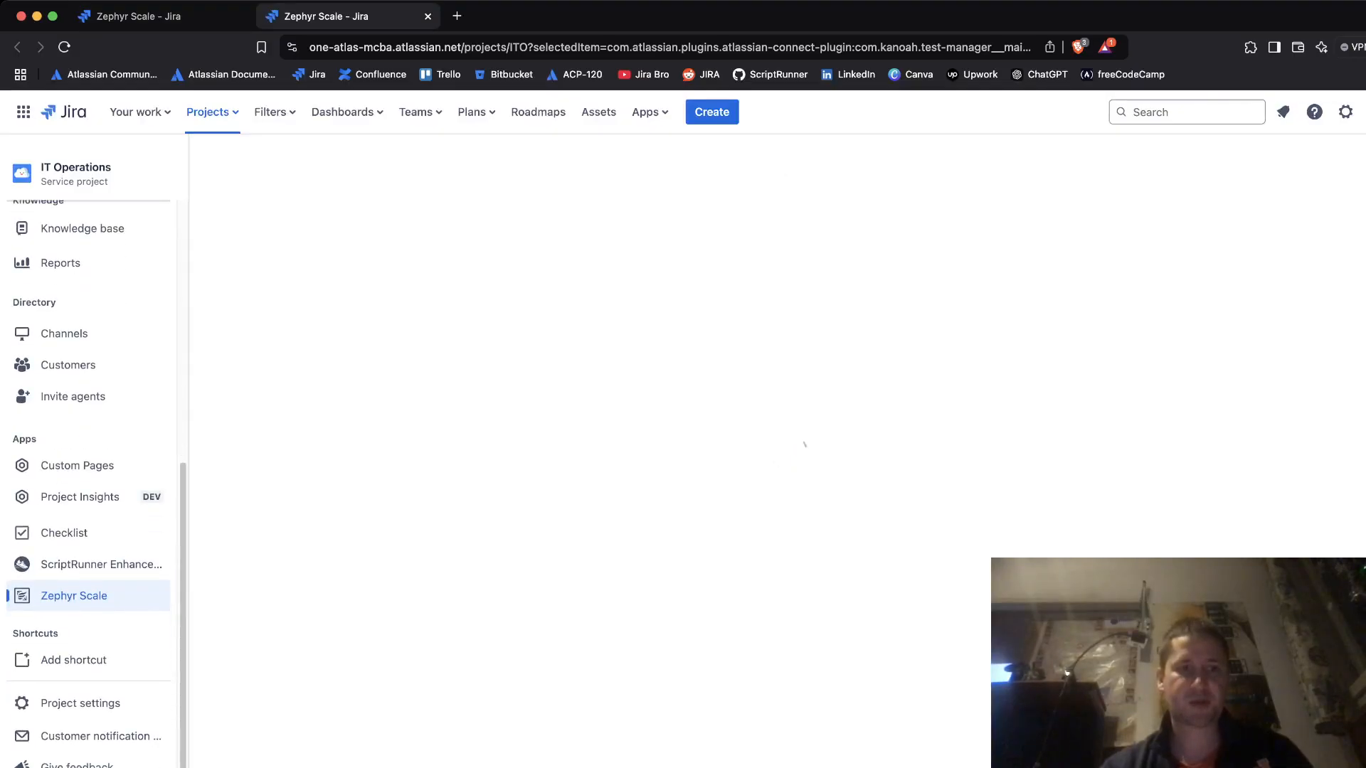
click(139, 16)
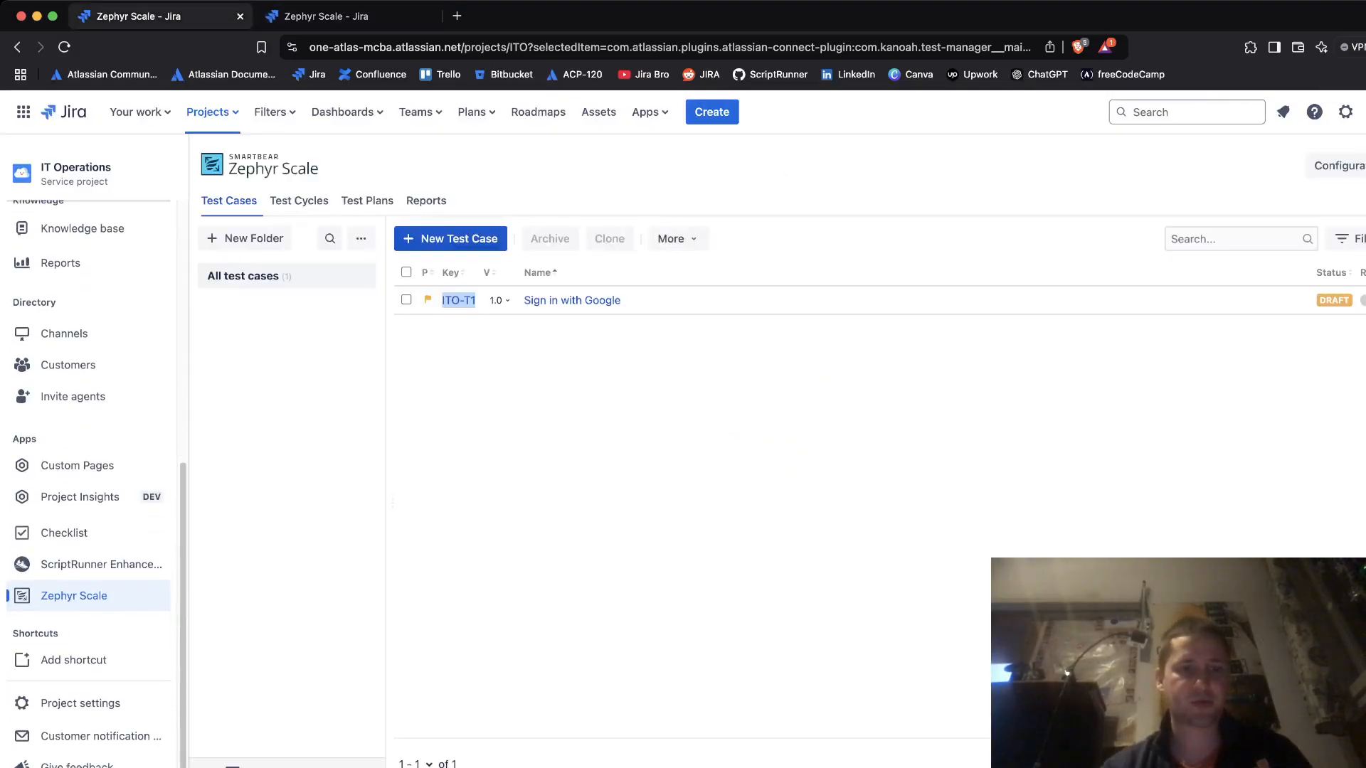
click(342, 16)
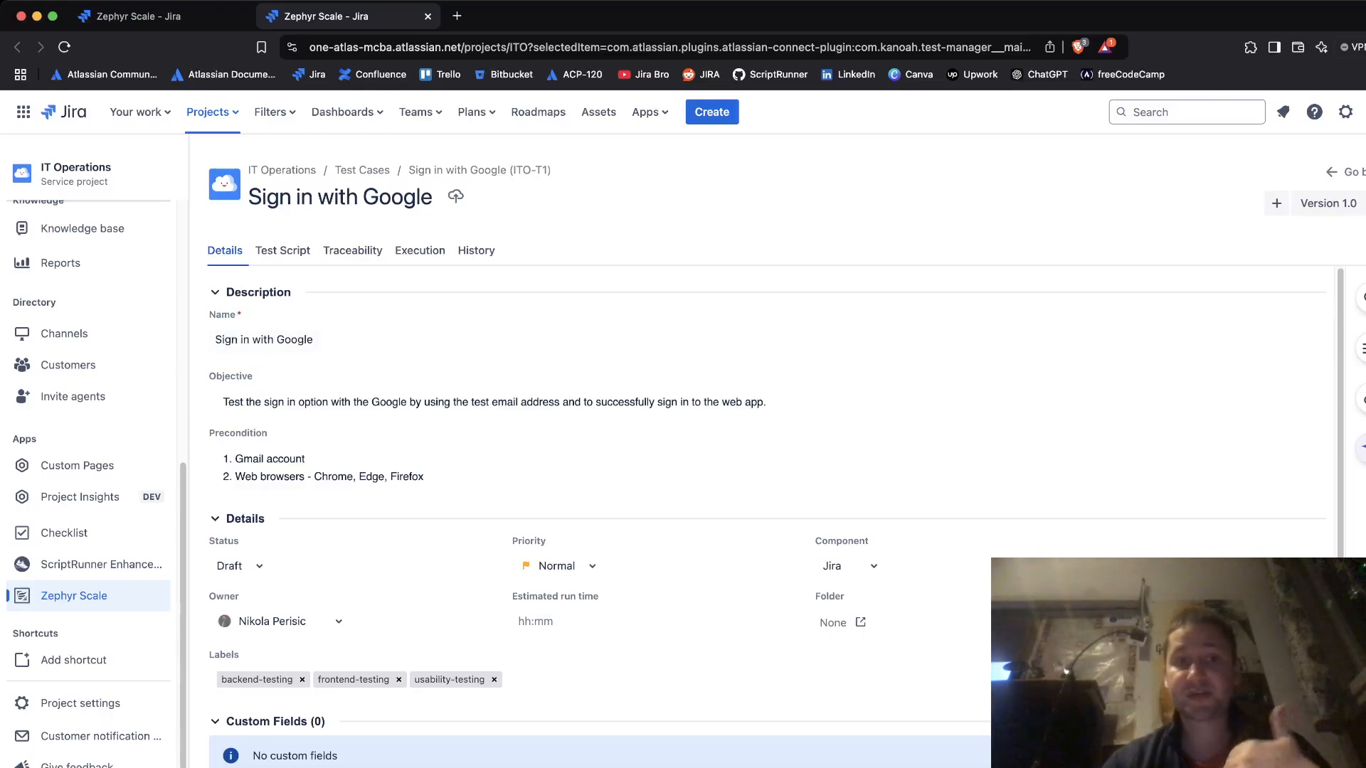
- Show ITO-T1's Test Script and open step 1's Step editor
click(282, 251)
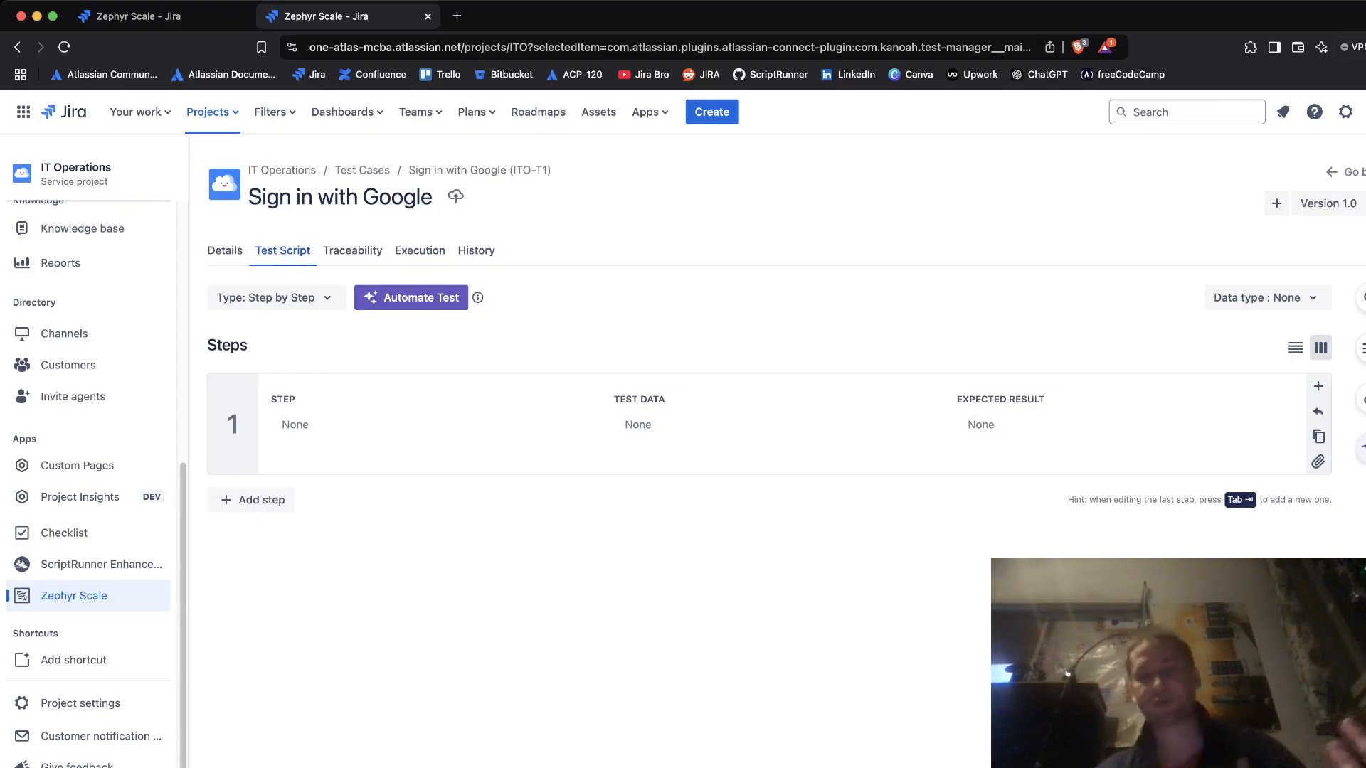
click(295, 427)
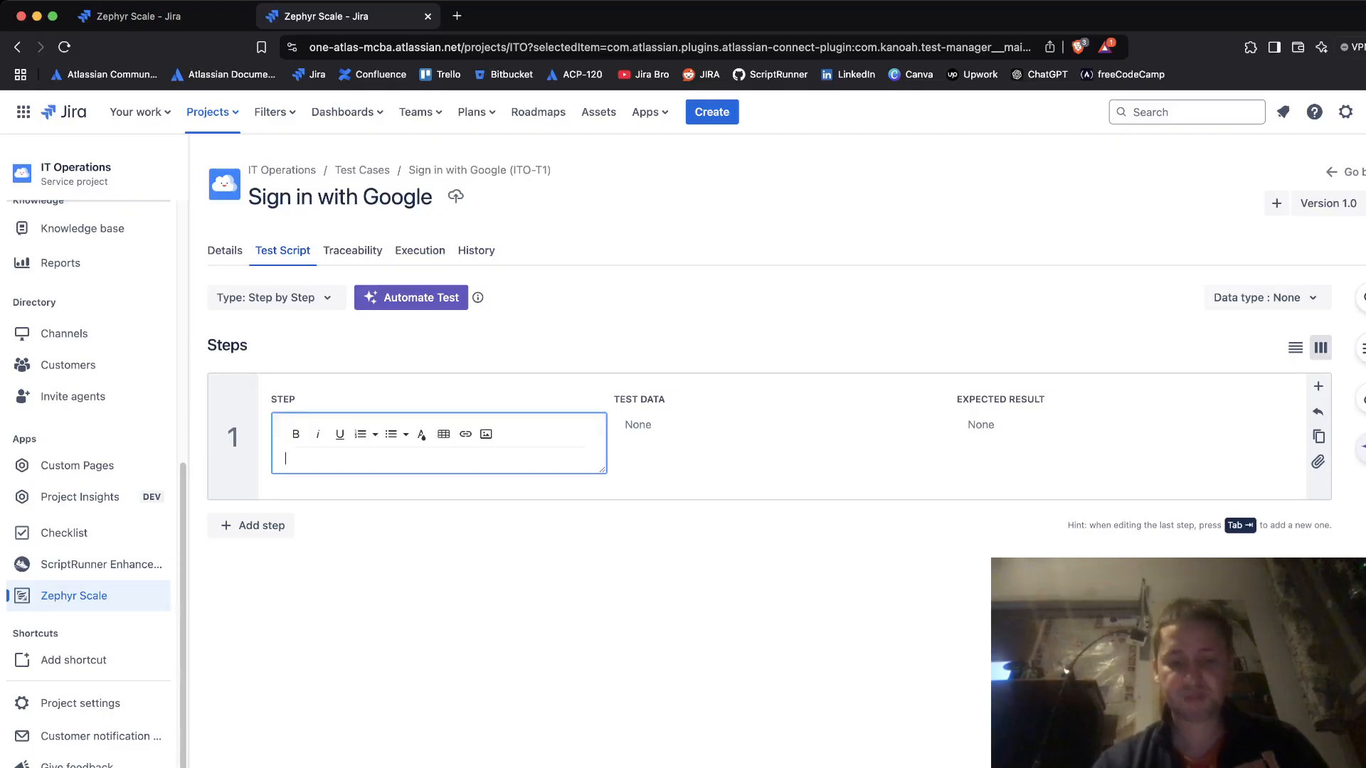
- Set step 1 to 'Navigate to the sign in page.' expecting 'Successfully presented with sign in page.'
key(BackSpace)
key(BackSpace)
text(Navigate t)
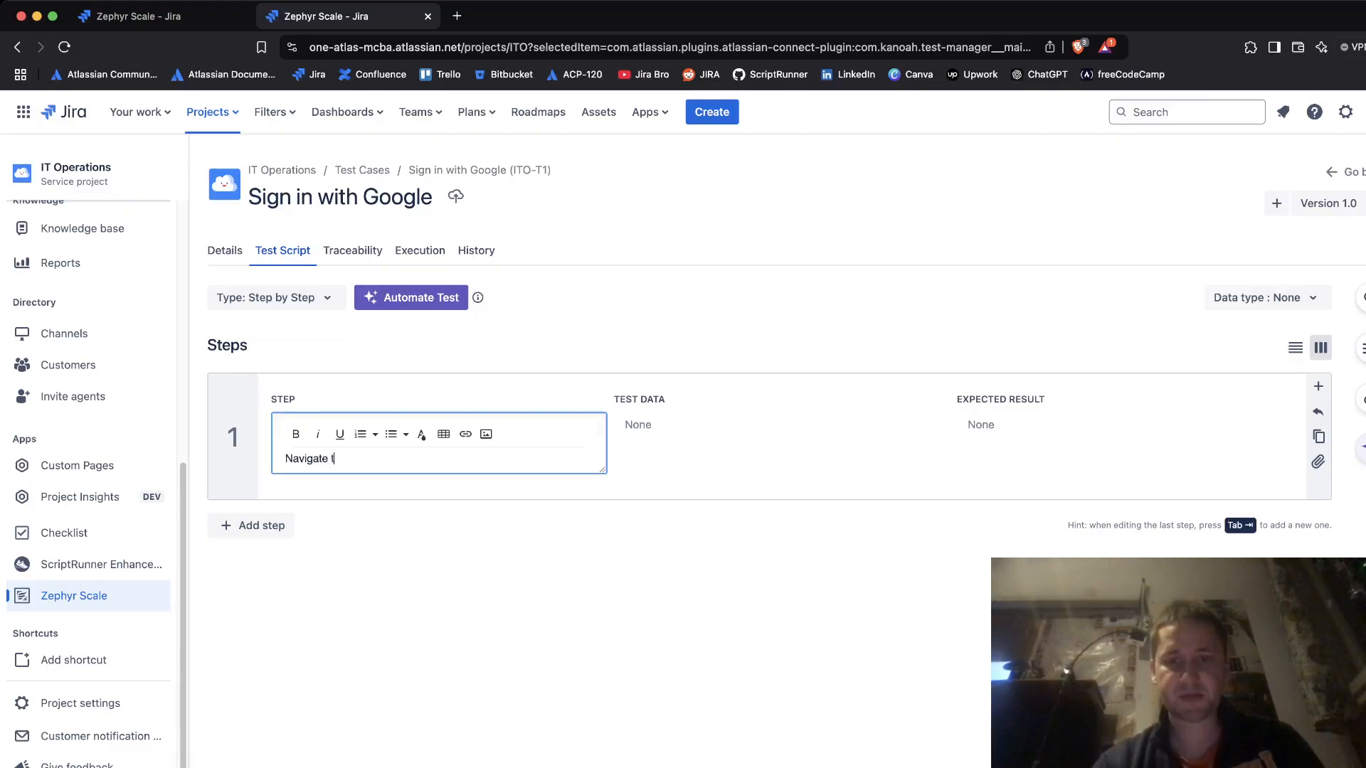
text(o the sign in page.)
key(Tab)
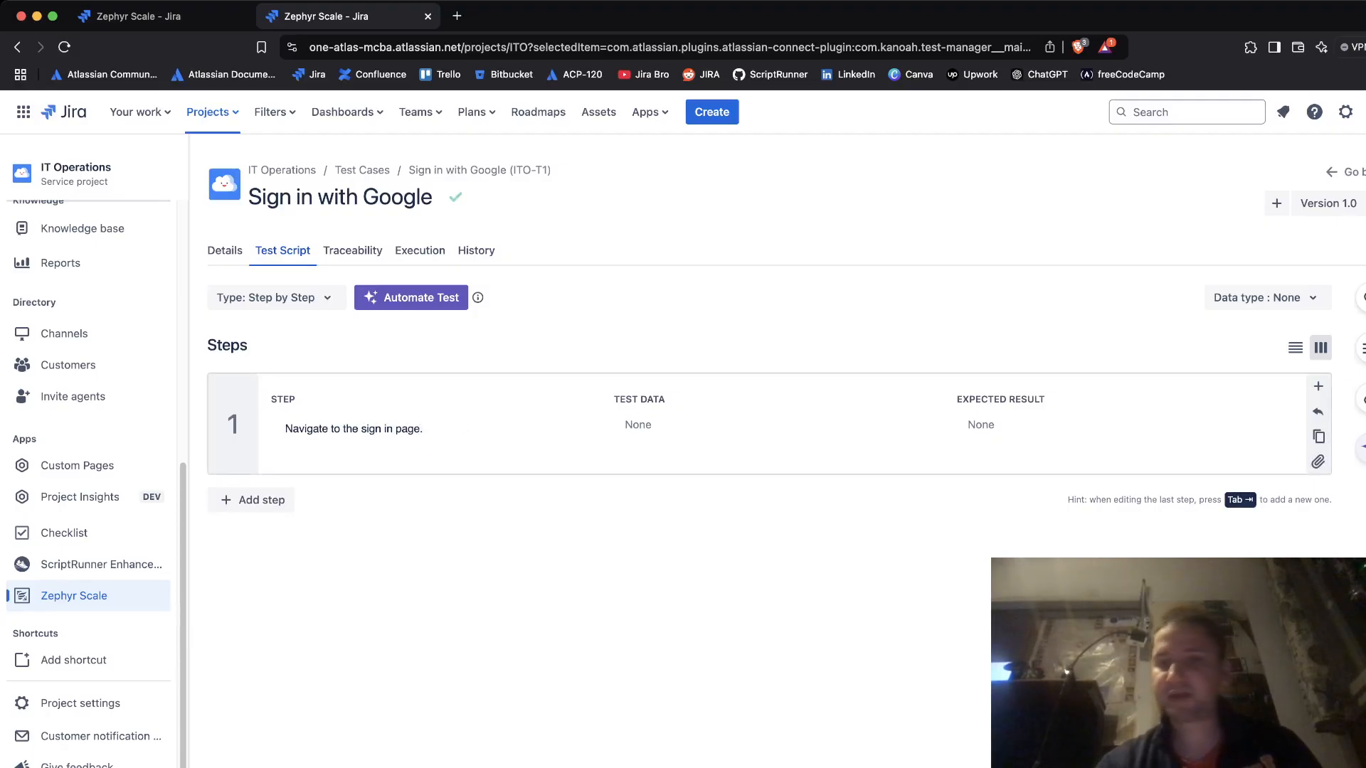
click(981, 425)
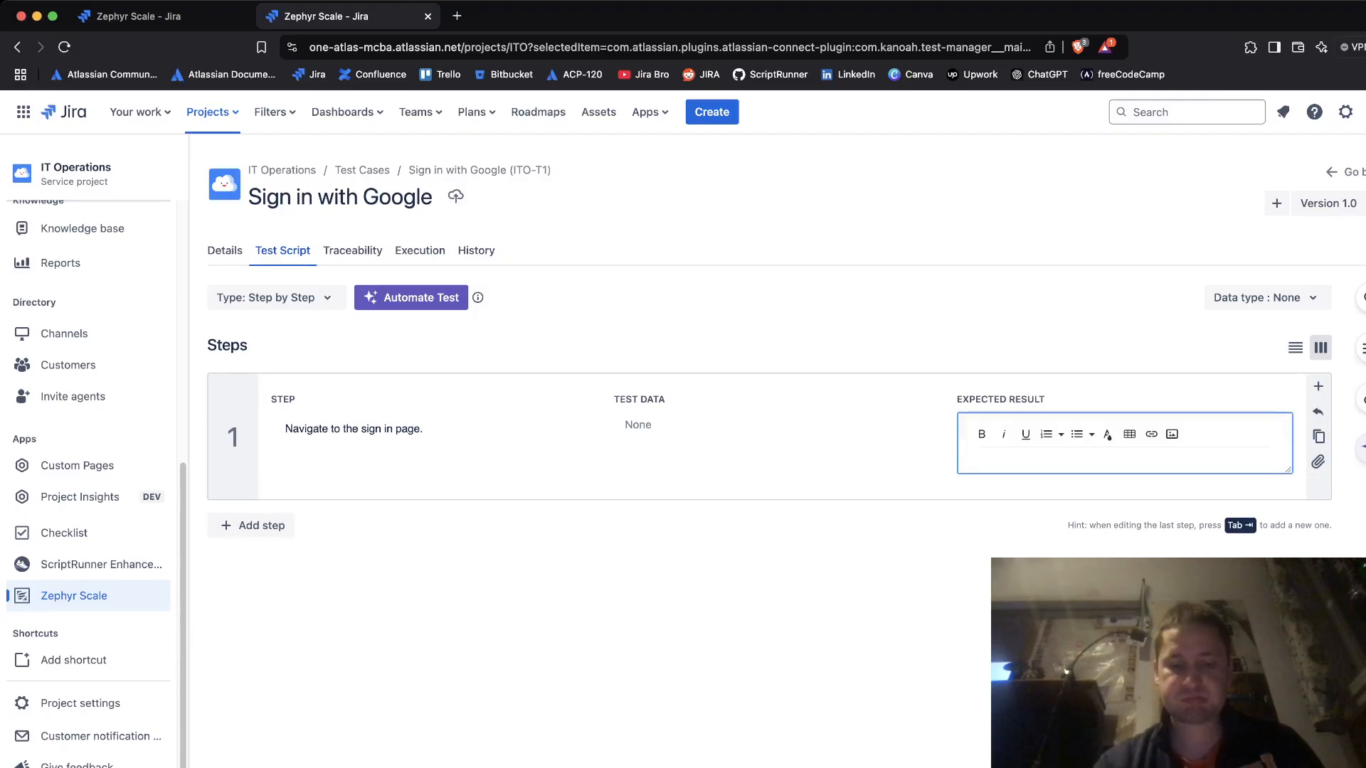
text(Successfully presented with sign in page.)
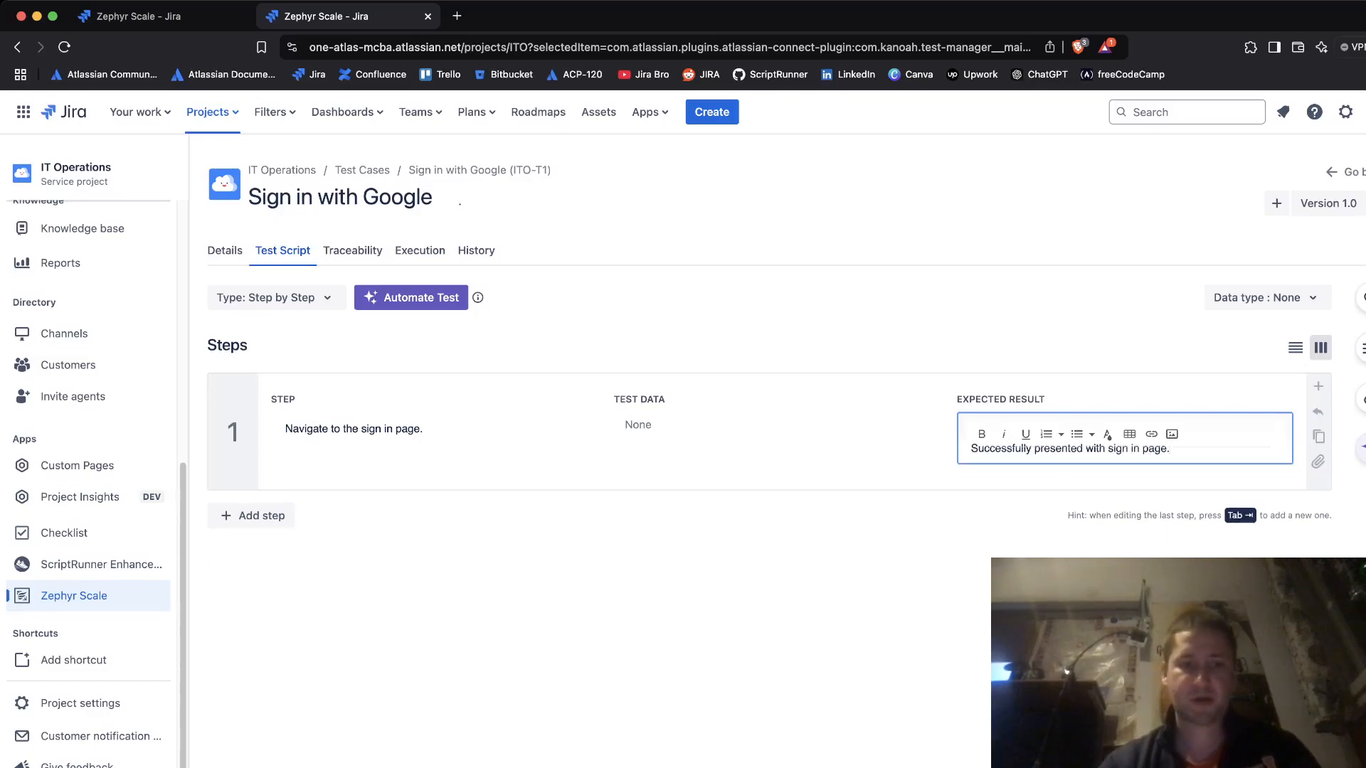
click(251, 502)
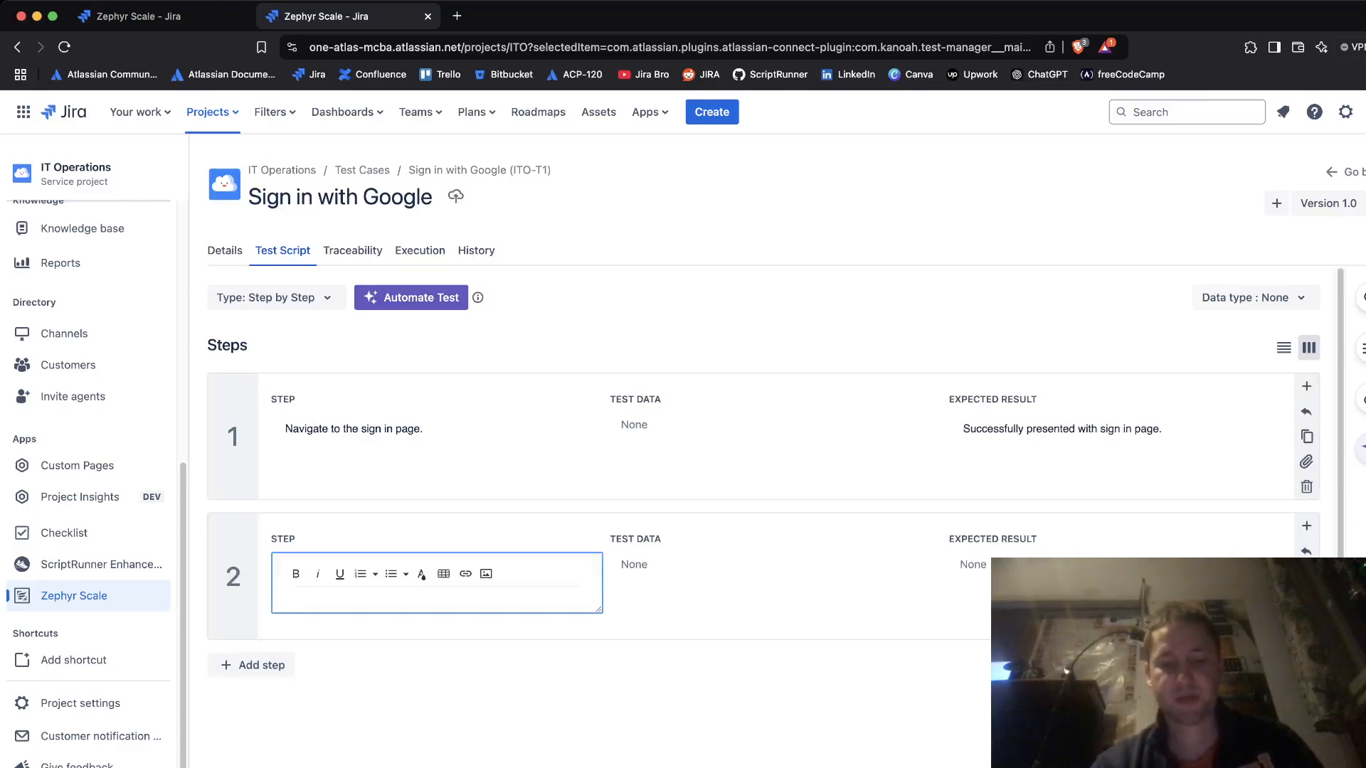
- Write step 2 'Click on the sign-in with Google button' with a redirection expected result
text(Use the sign in we)
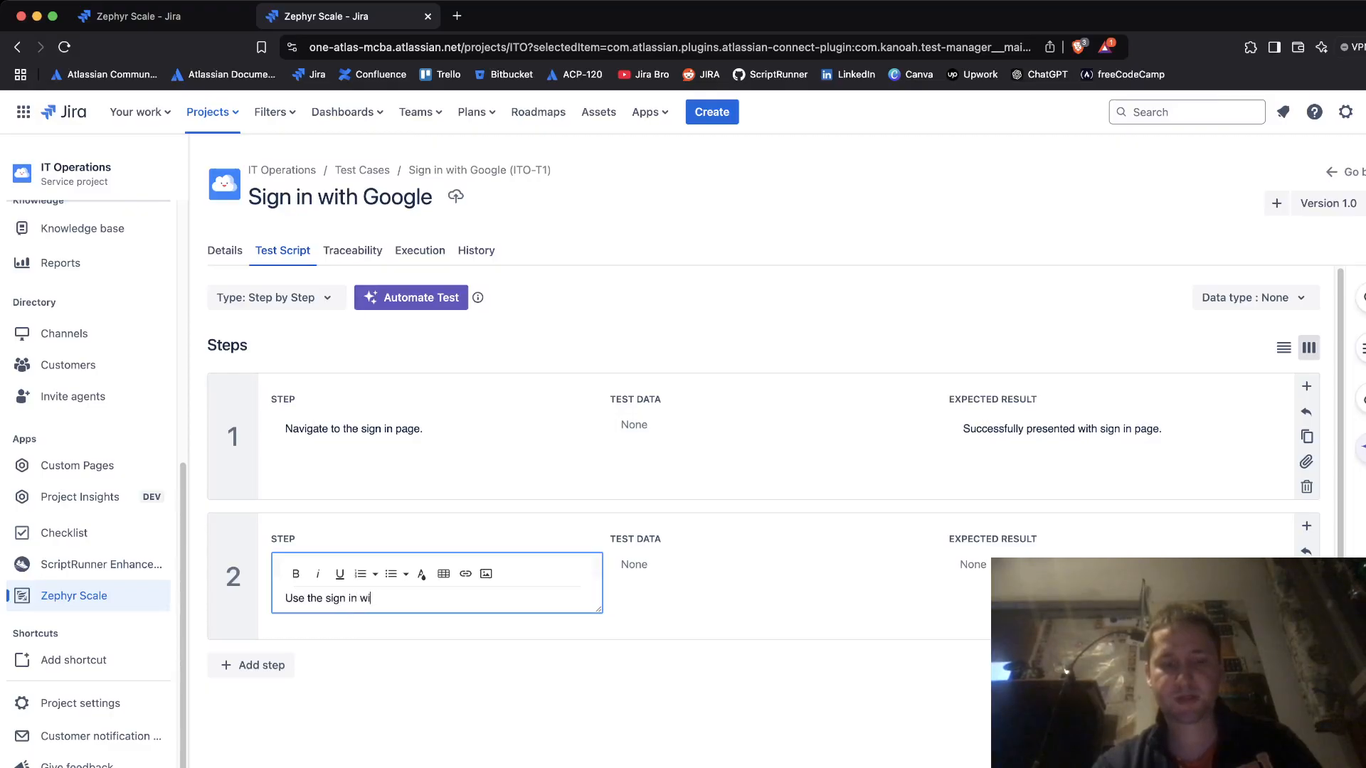
key(BackSpace)
key(BackSpace)
key(BackSpace)
key(BackSpace)
key(BackSpace)
key(BackSpace)
key(BackSpace)
key(BackSpace)
key(BackSpace)
key(BackSpace)
key(BackSpace)
key(BackSpace)
key(BackSpace)
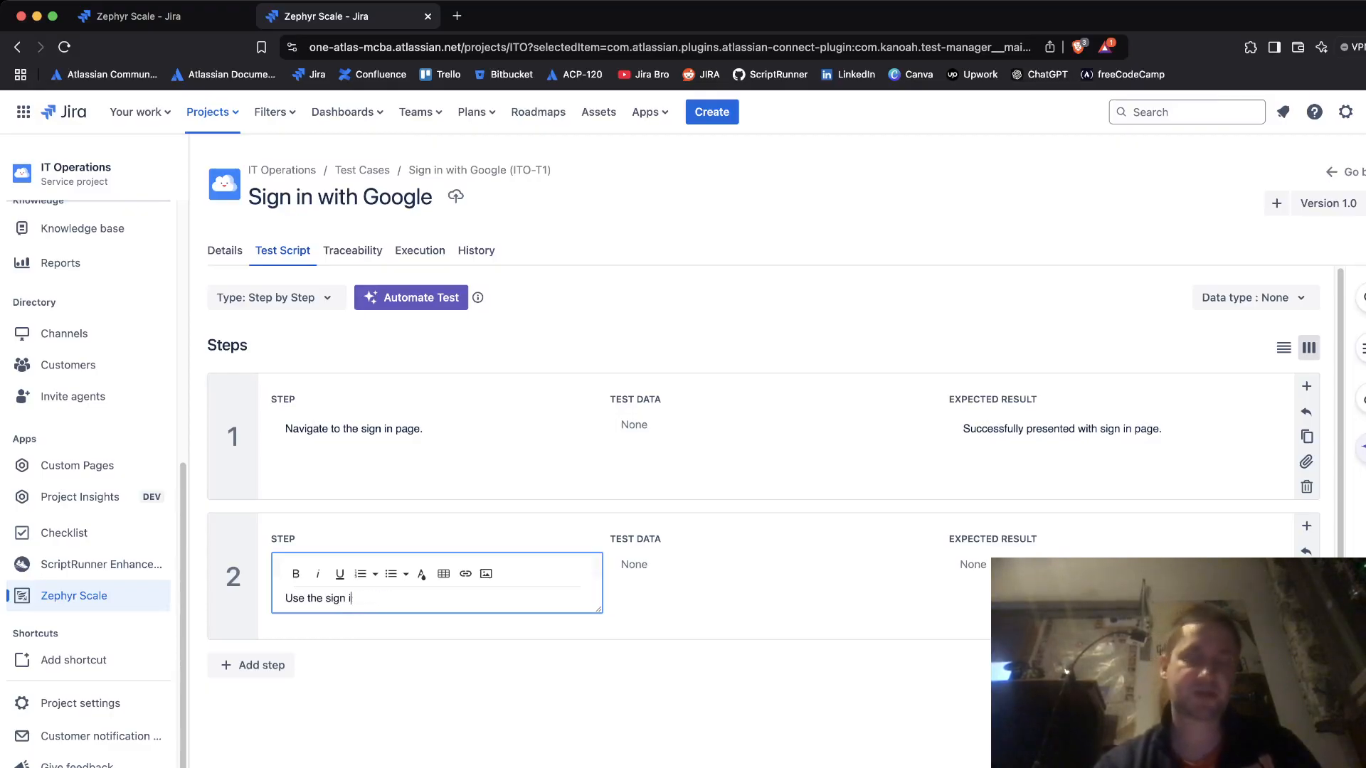
key(BackSpace)
key(BackSpace)
key(BackSpace)
key(BackSpace)
key(BackSpace)
key(BackSpace)
key(BackSpace)
key(BackSpace)
text(Cl)
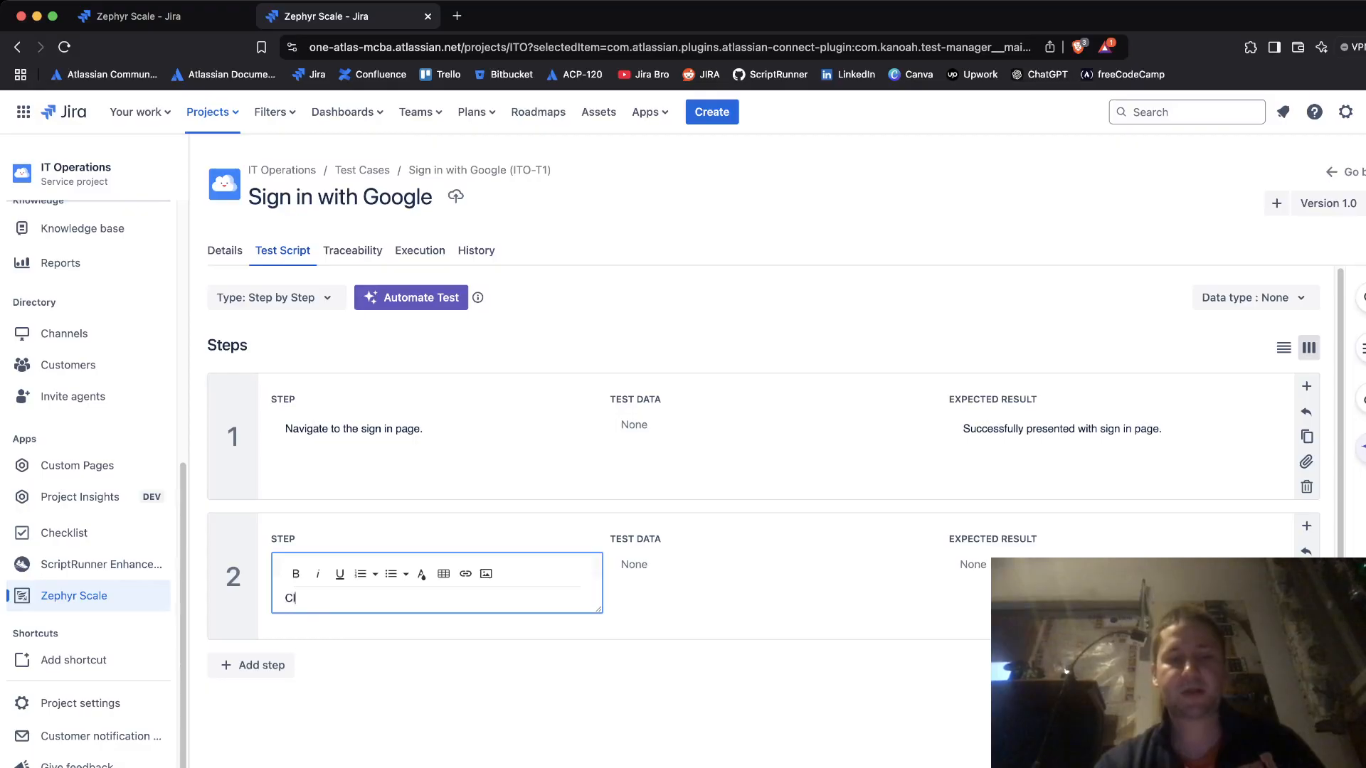
text(ick on the sign-in with )
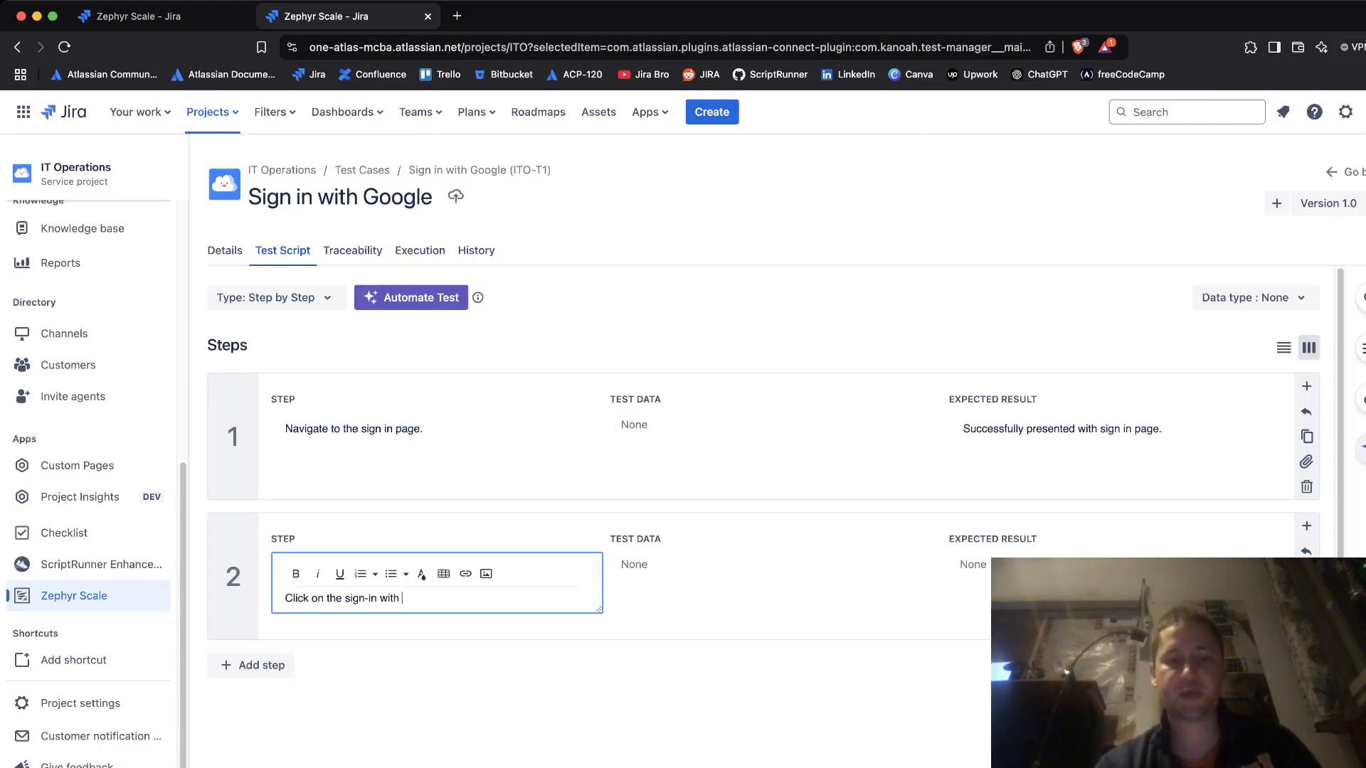
text(Google button)
key(Tab)
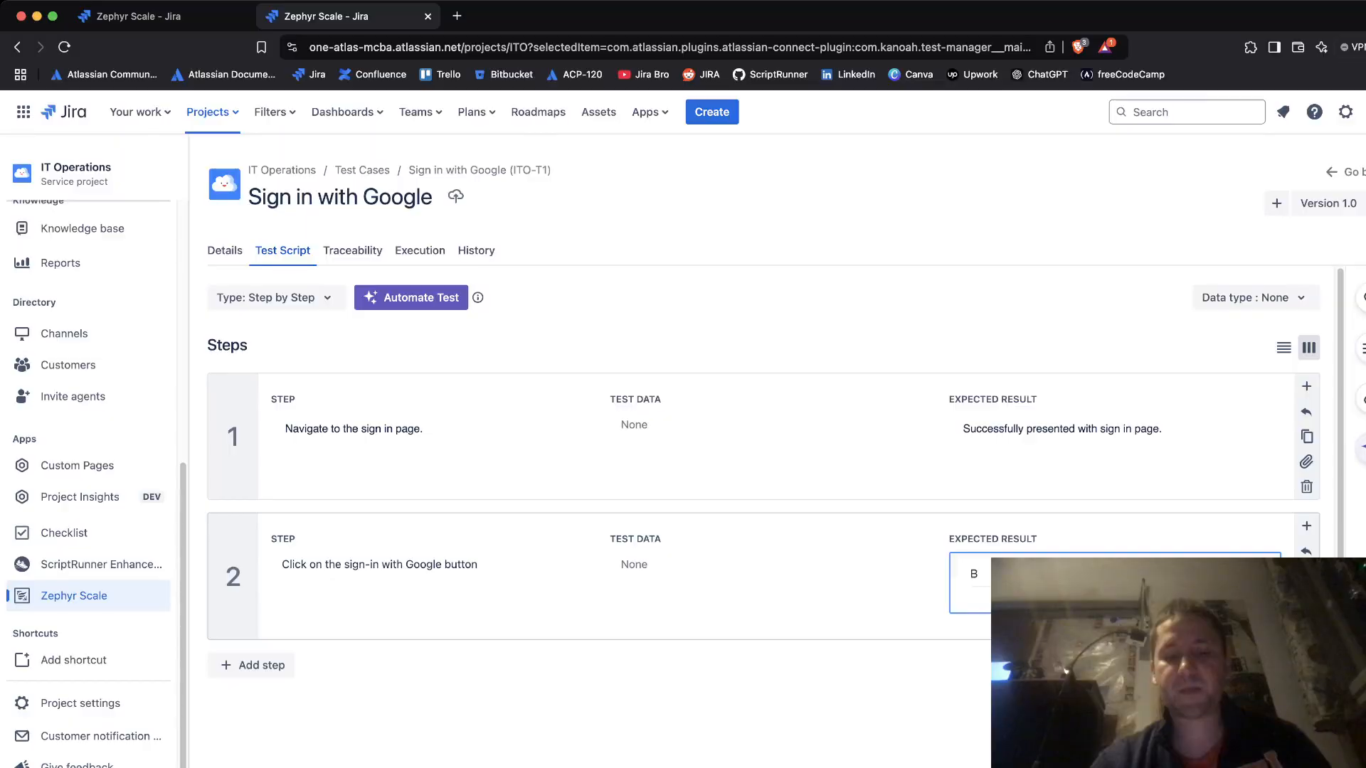
text(Redir)
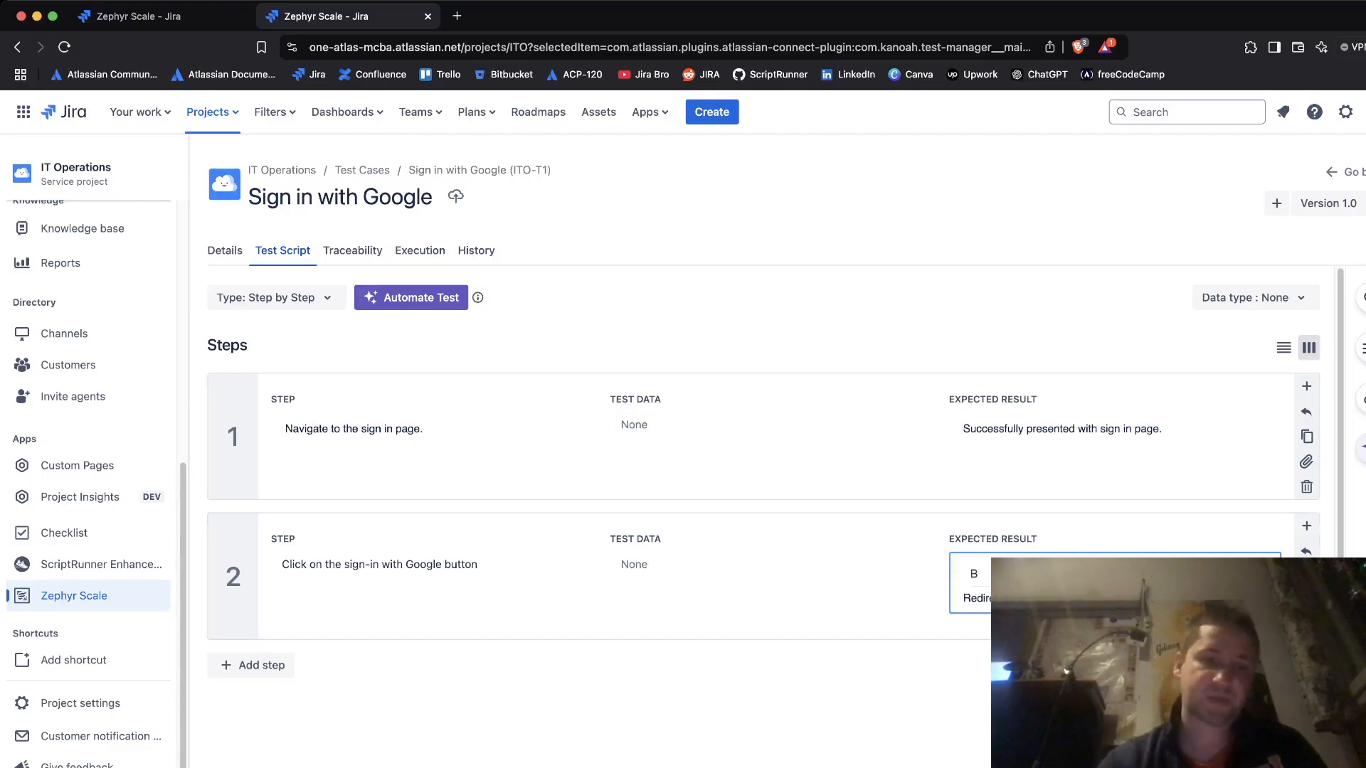
click(252, 665)
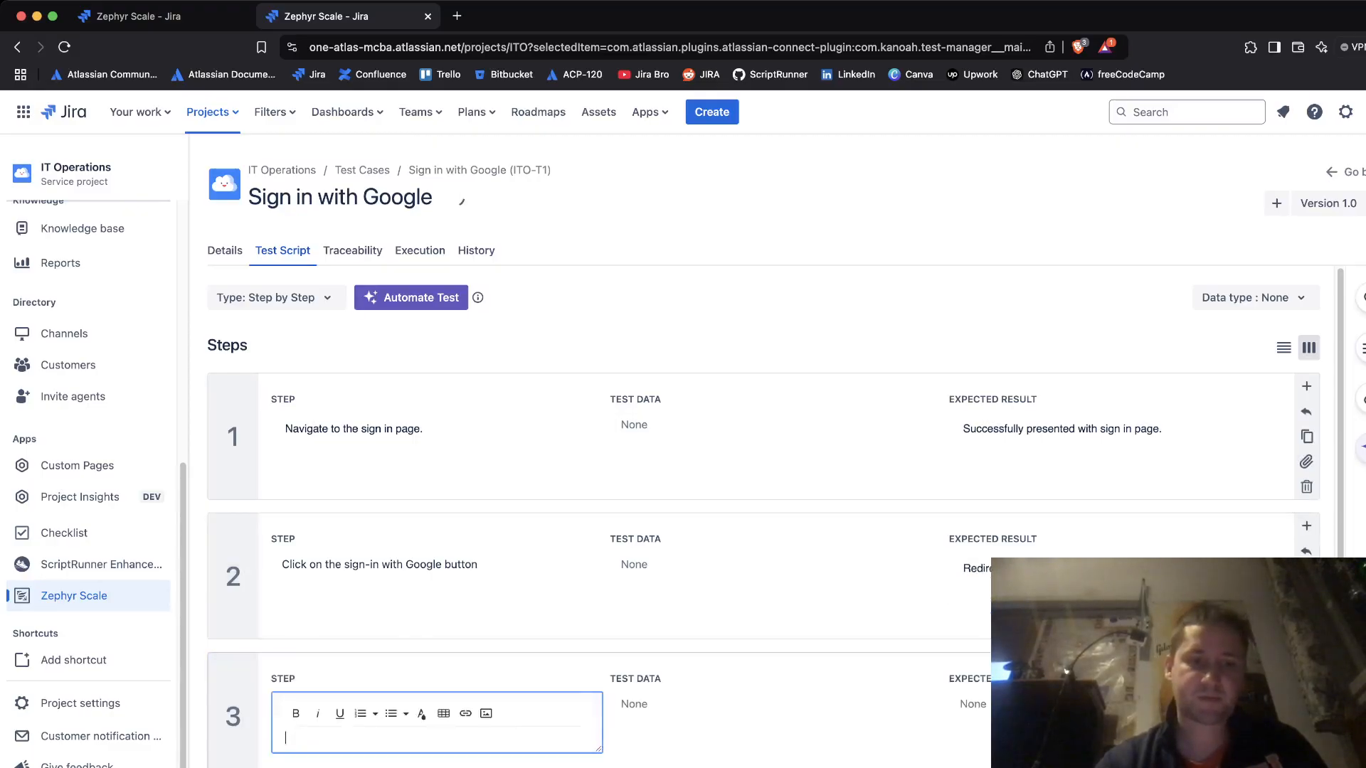
- Describe step 3 as 'Sign in with the test email address.' with the test email and password as test data
text(Sign in with the test email address.)
click(604, 612)
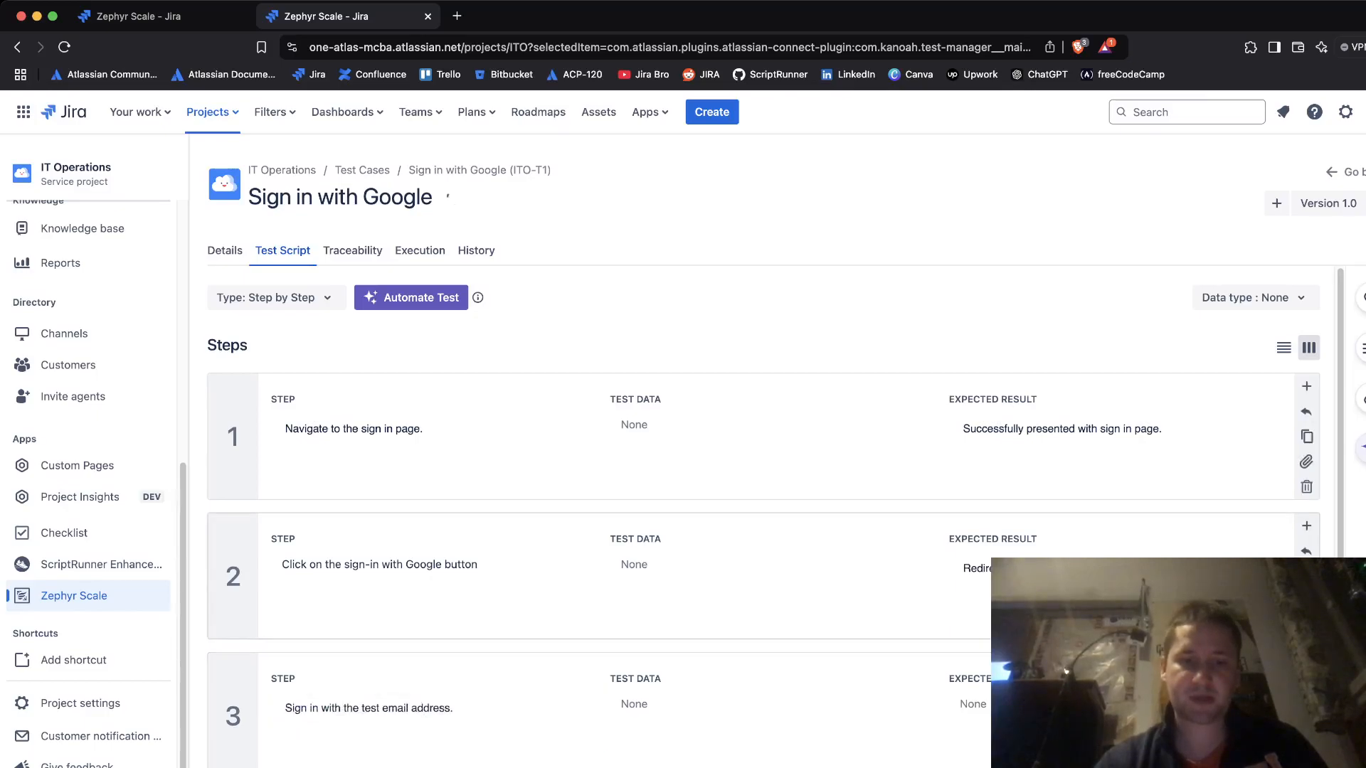
click(732, 704)
text(emai)
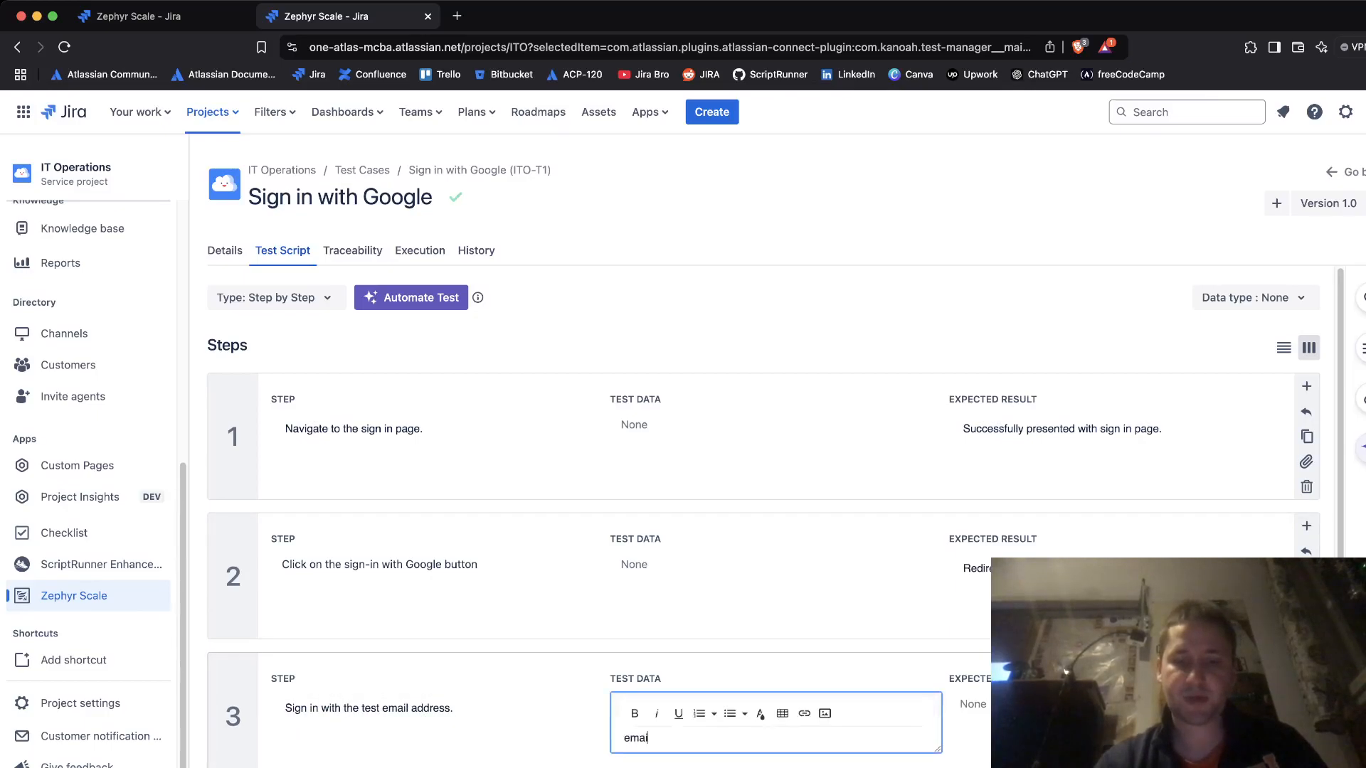
text(l: test)
text(@gmailk.)
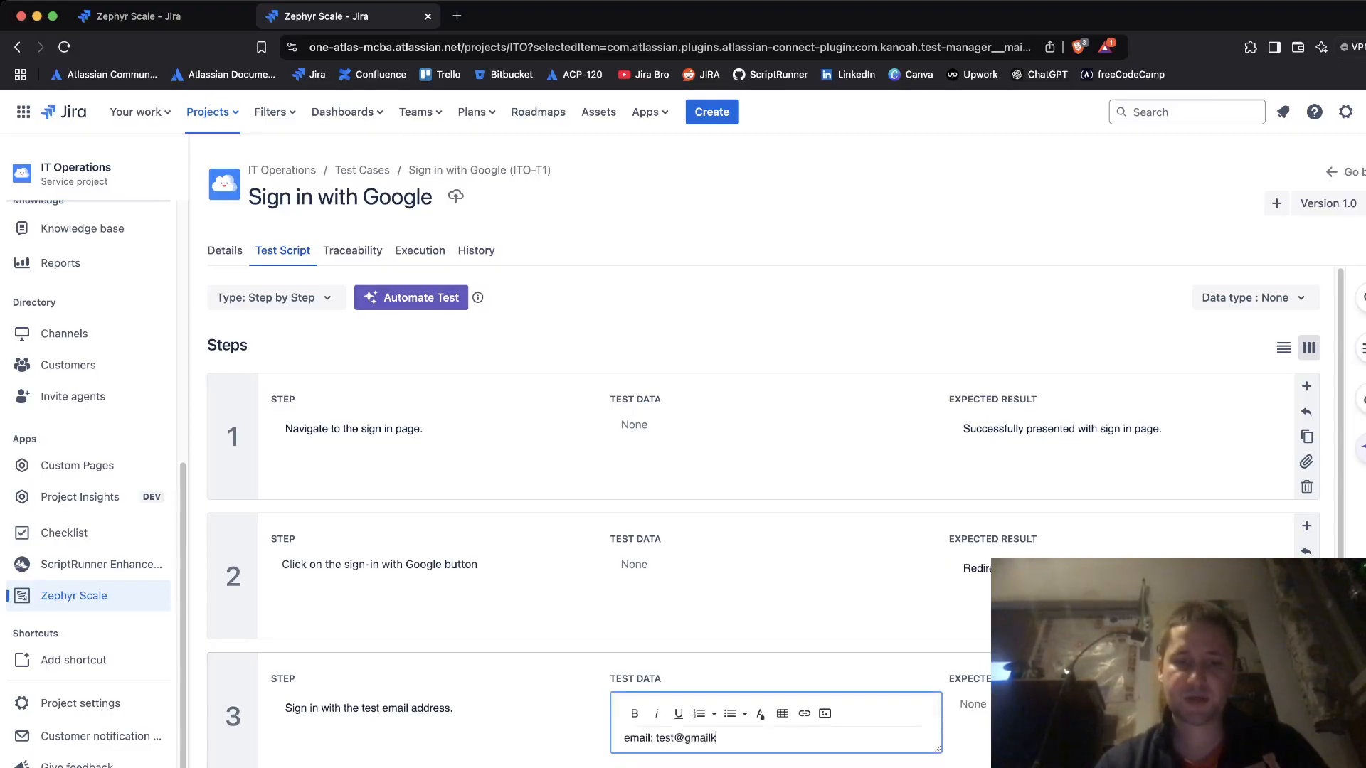
key(BackSpace)
key(BackSpace)
text(.com)
key(Return)
text(passwor)
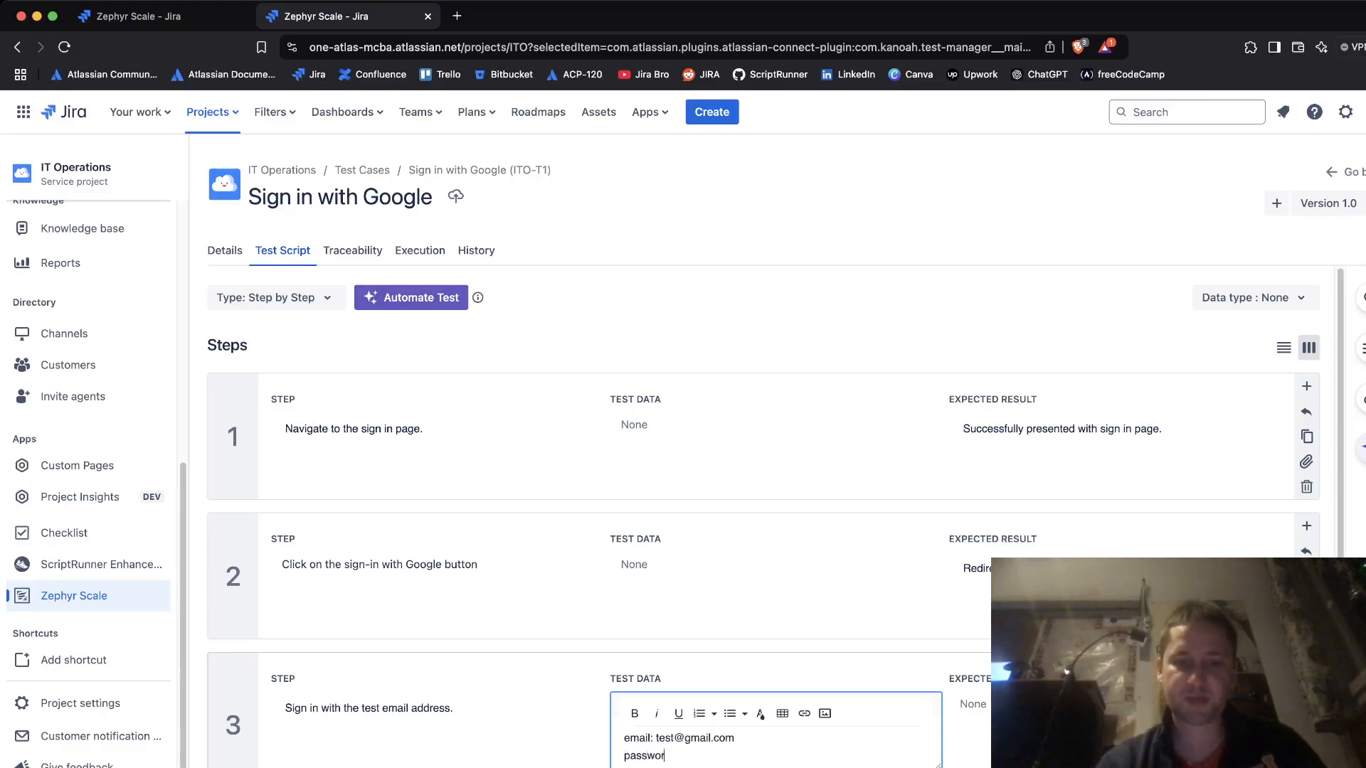
text(d: 1234)
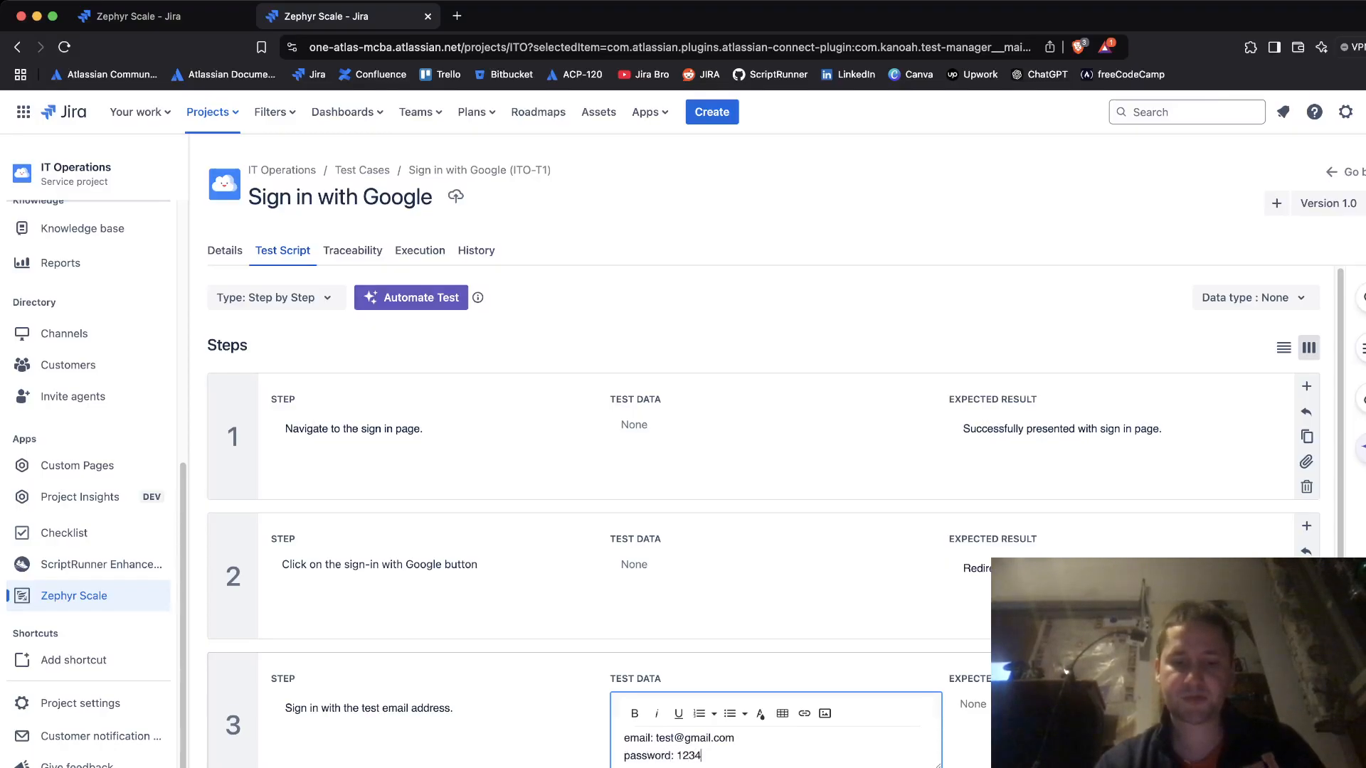
text(567890)
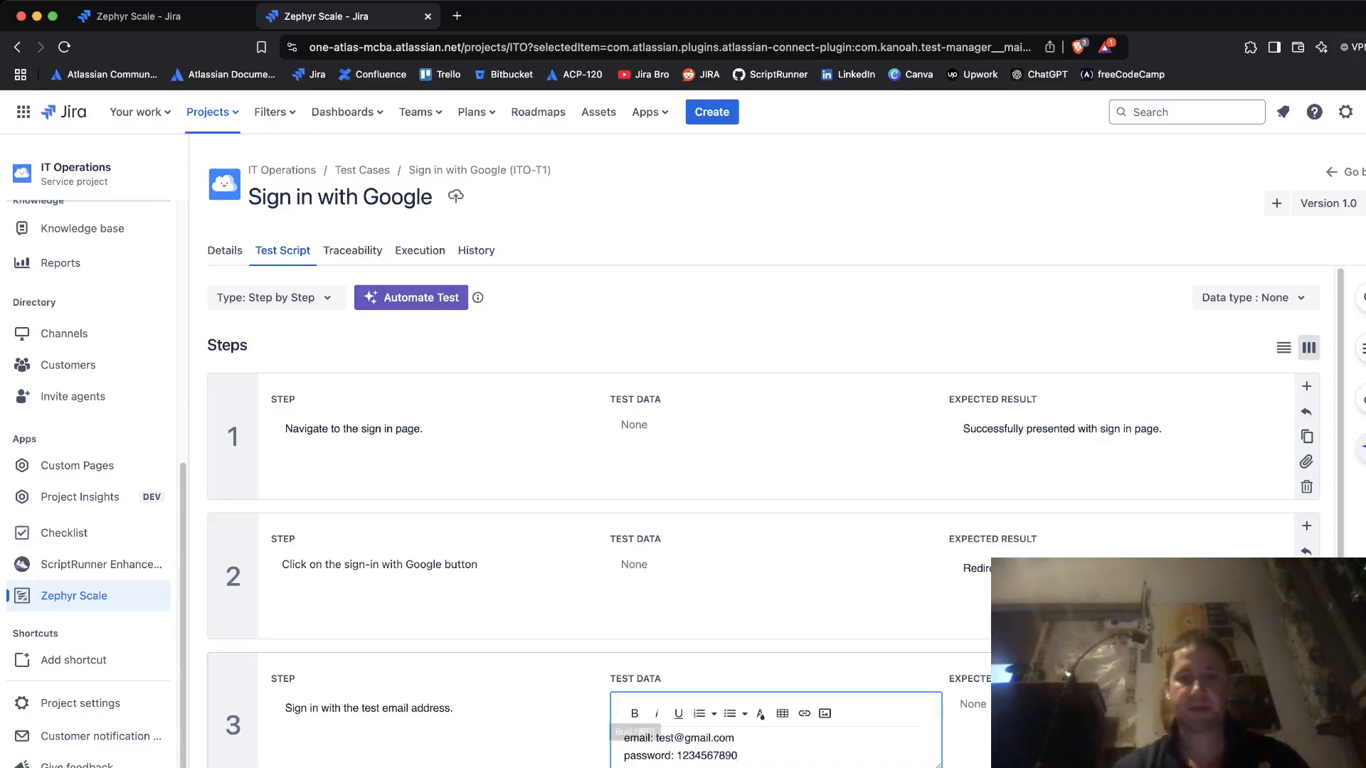
- Give step 3 an expected result of a successful Google sign-in
click(972, 711)
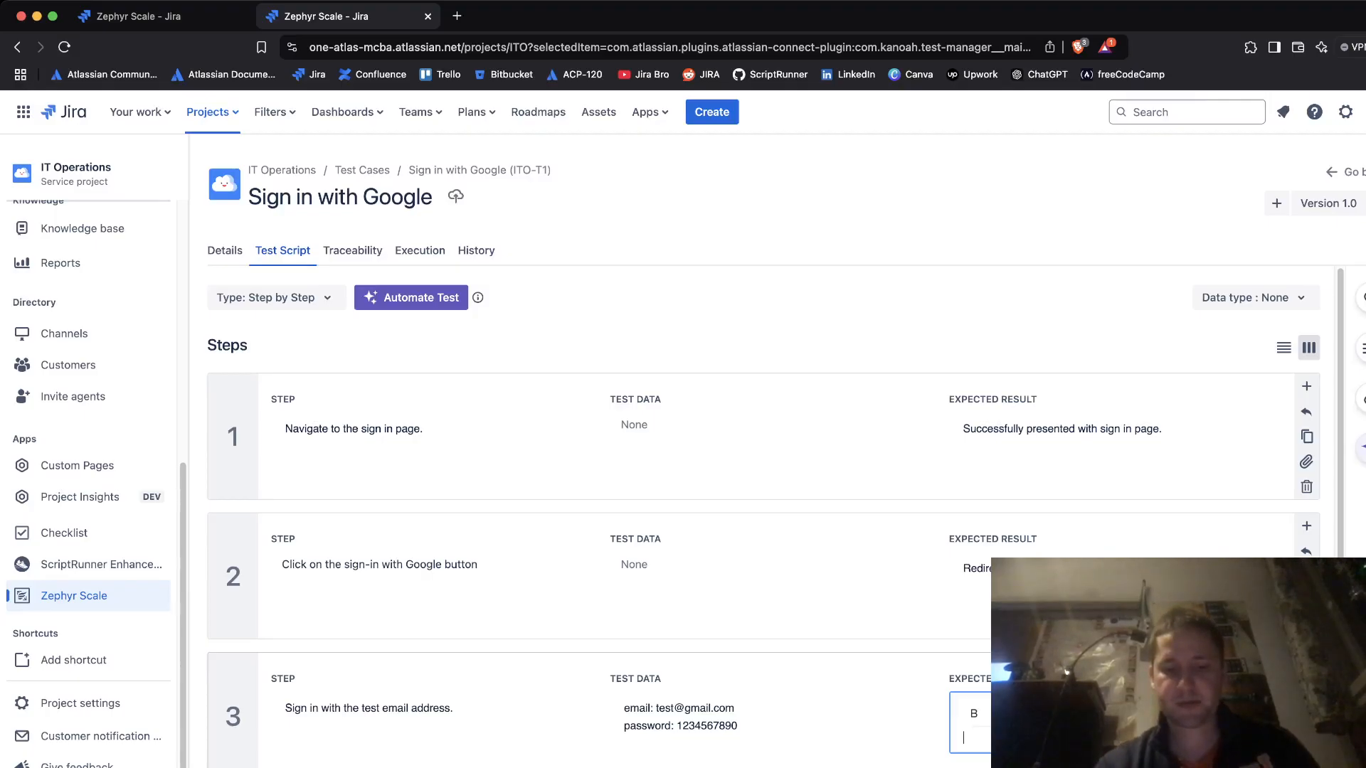
text(Succe)
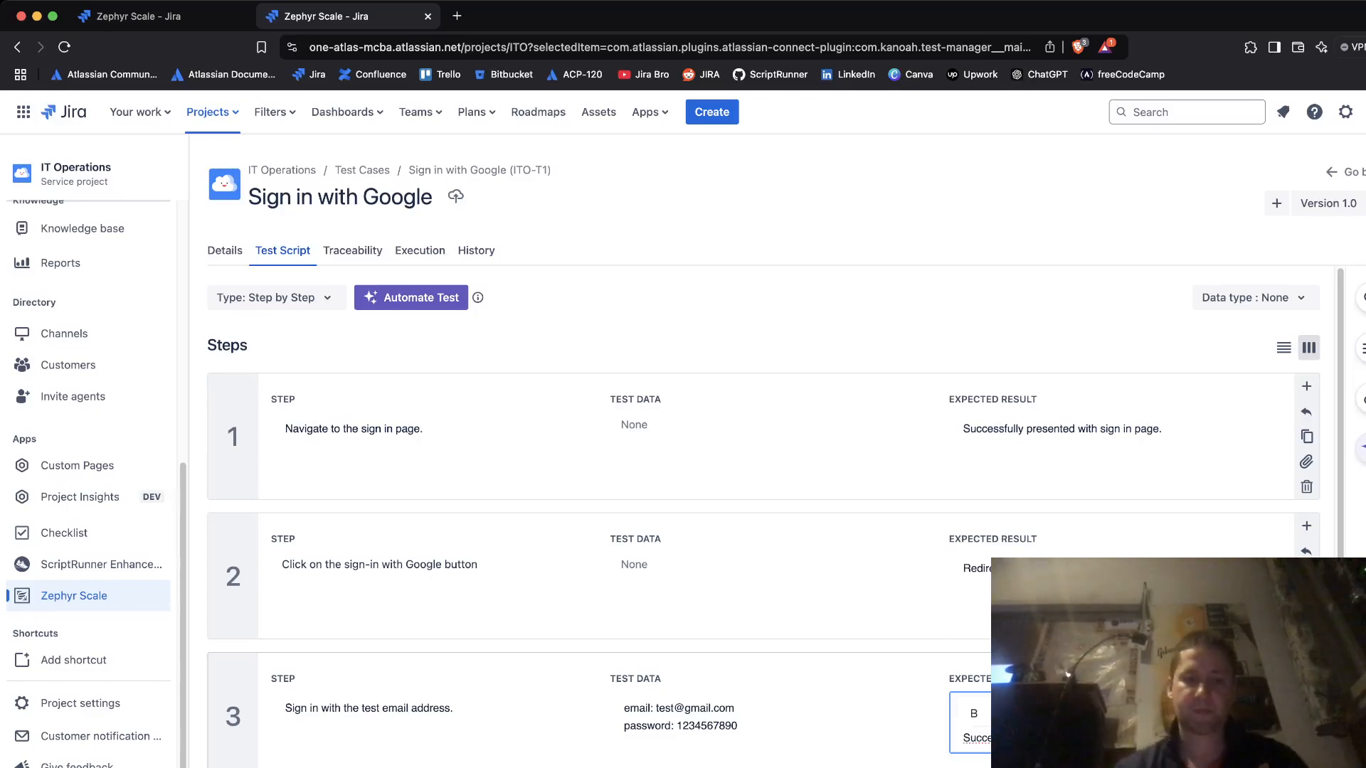
key(Tab)
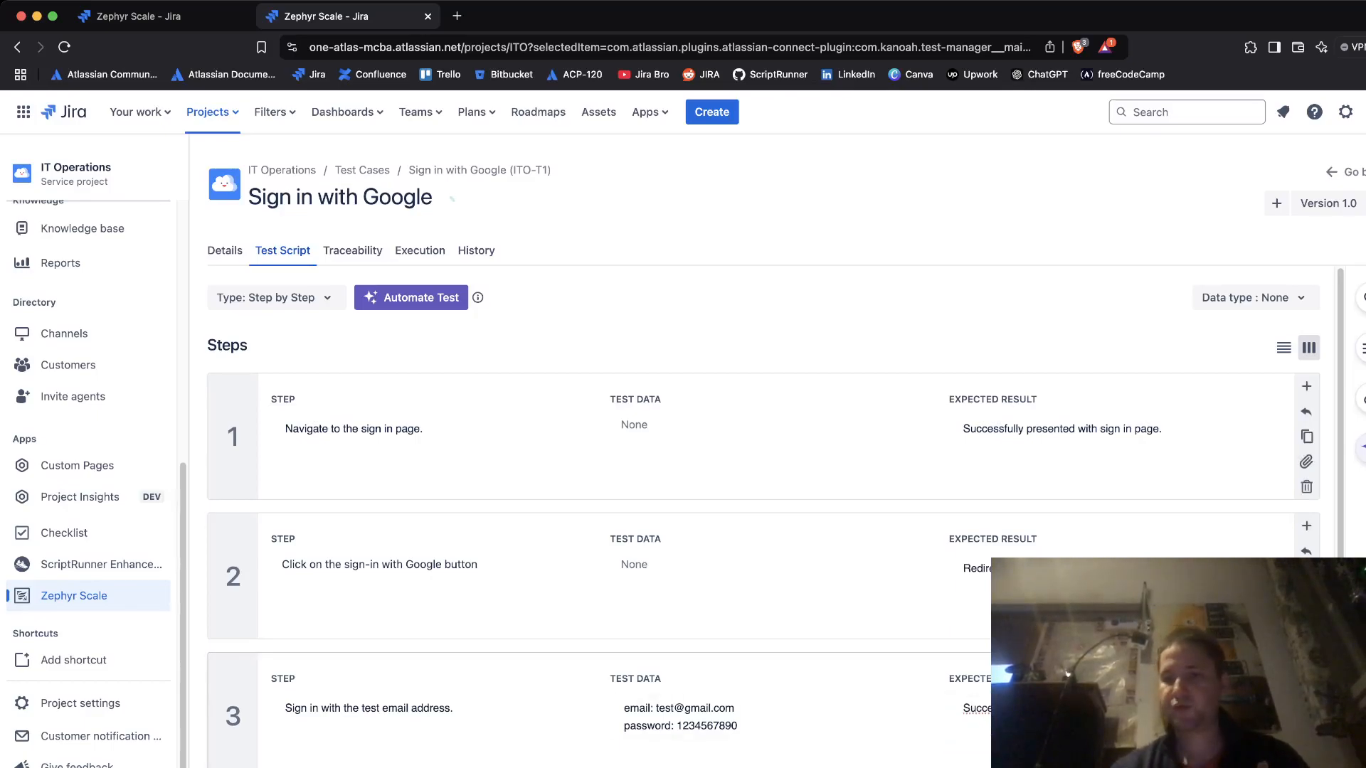
scroll(763, 519, down, 3)
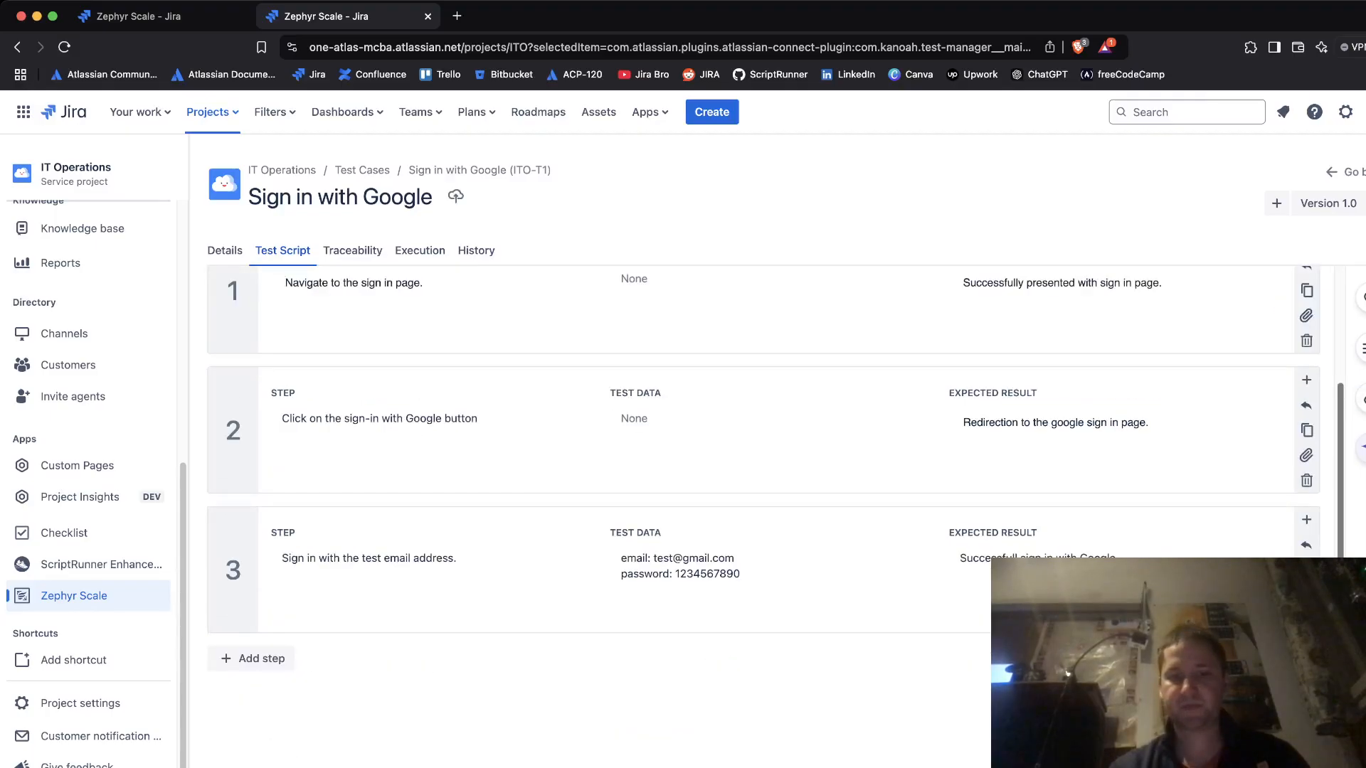
scroll(763, 519, up, 3)
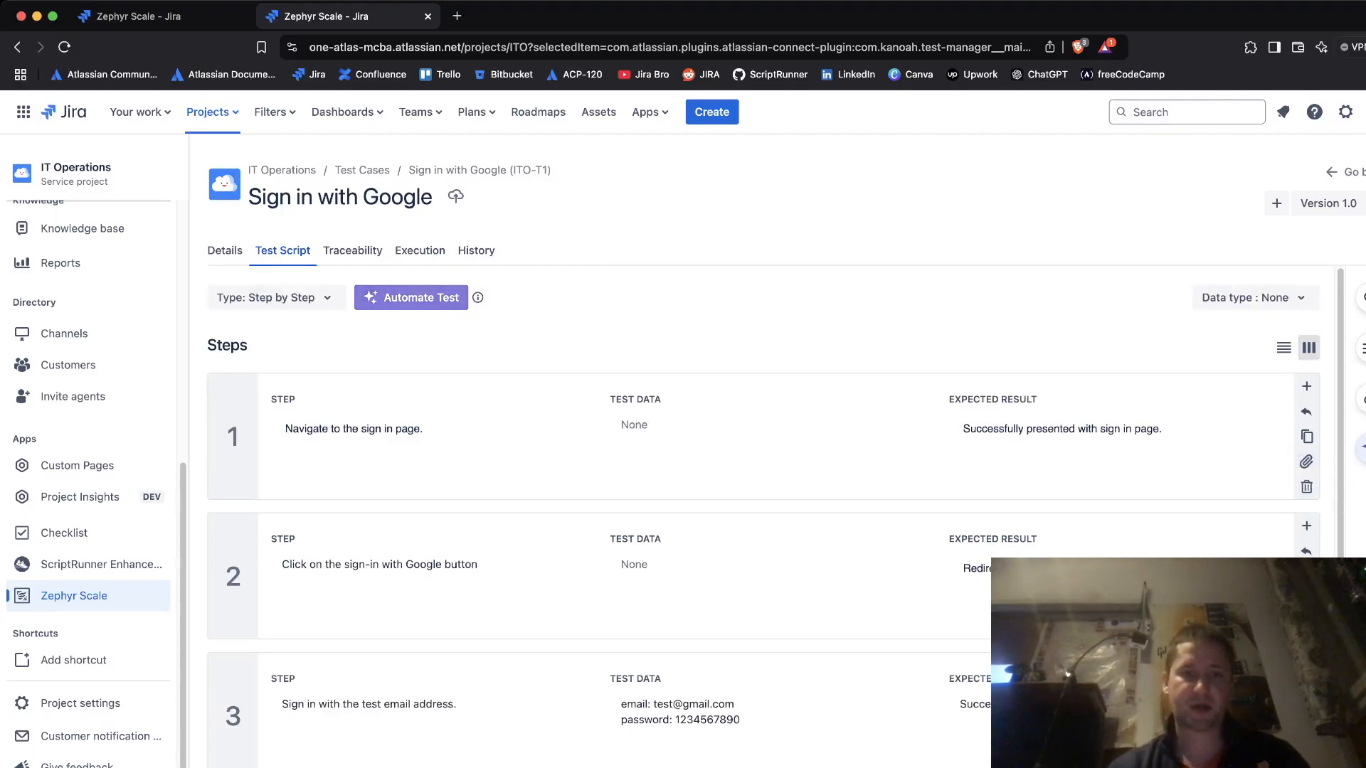
- Page through the AI test automation introduction to 'Your Test Case is ready!' and finish it
click(478, 297)
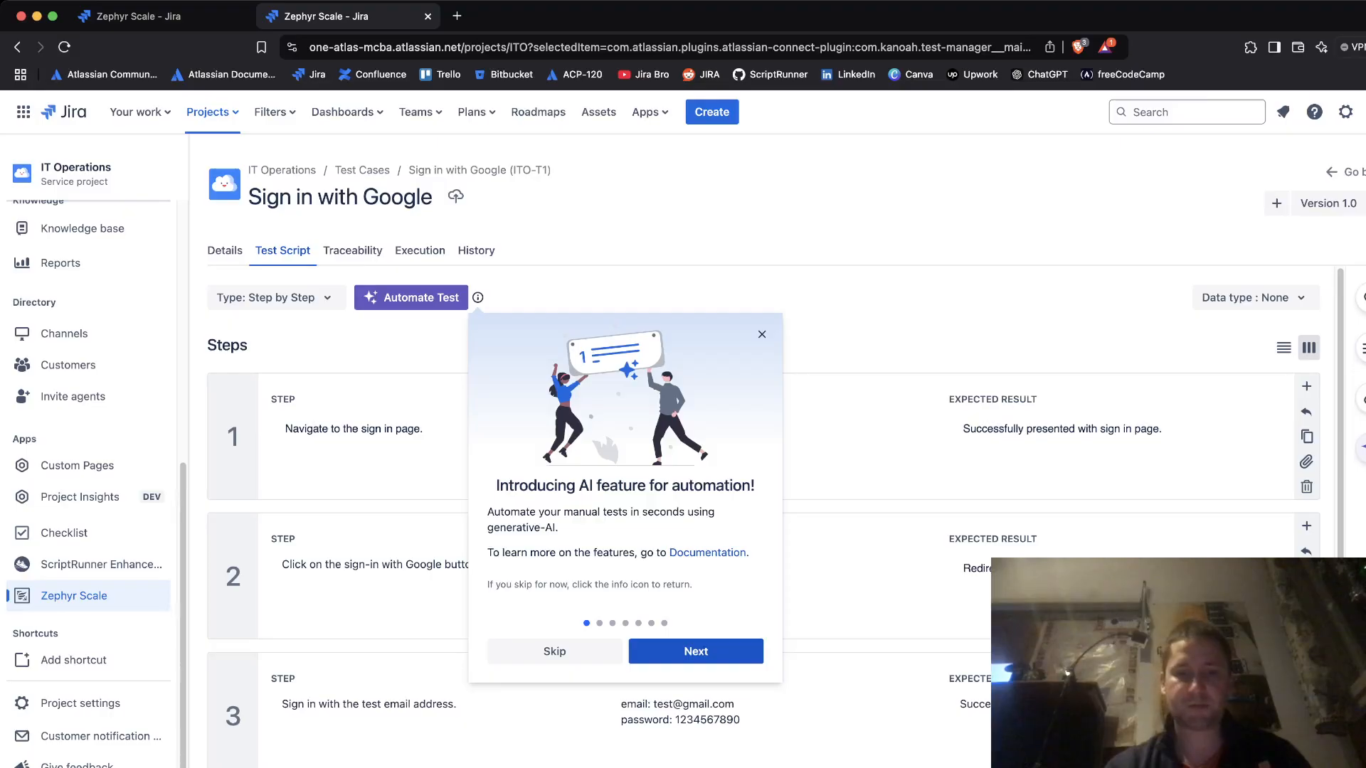
click(696, 651)
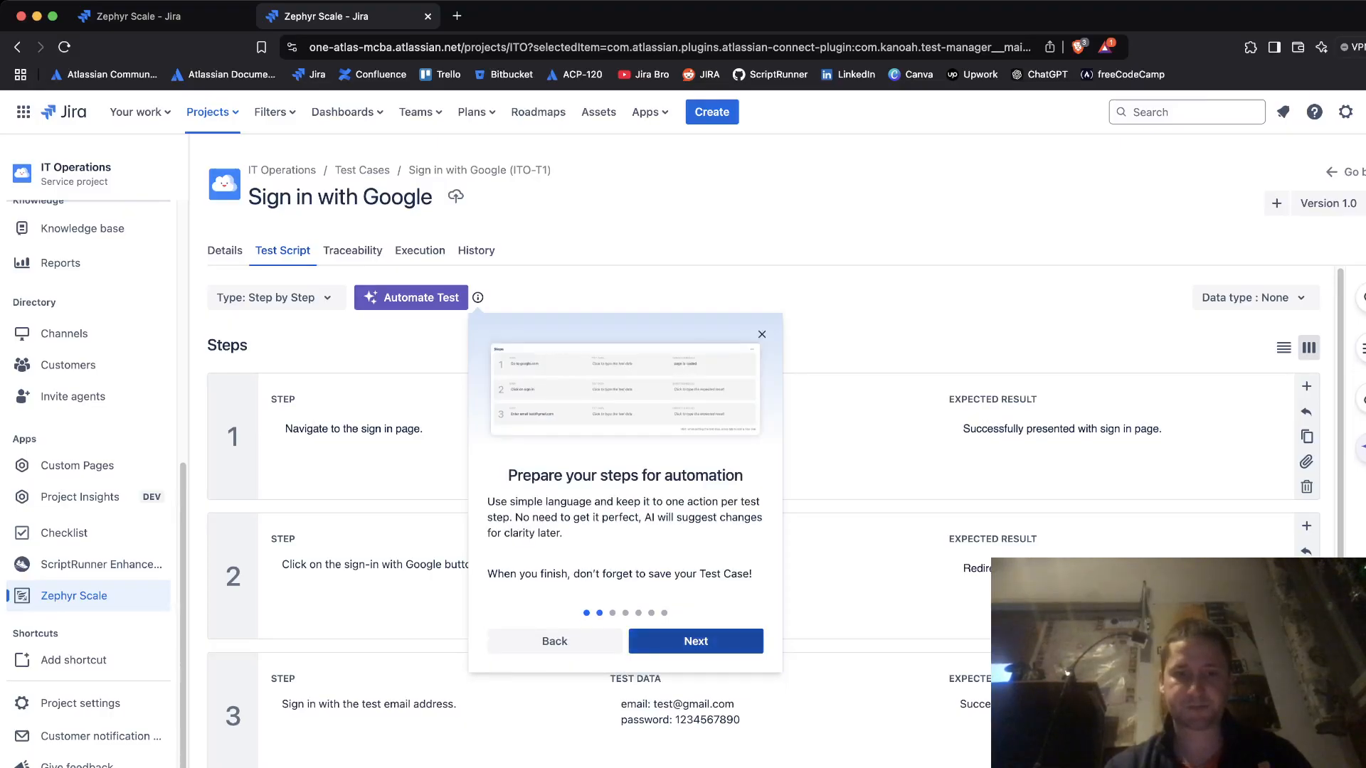
click(695, 643)
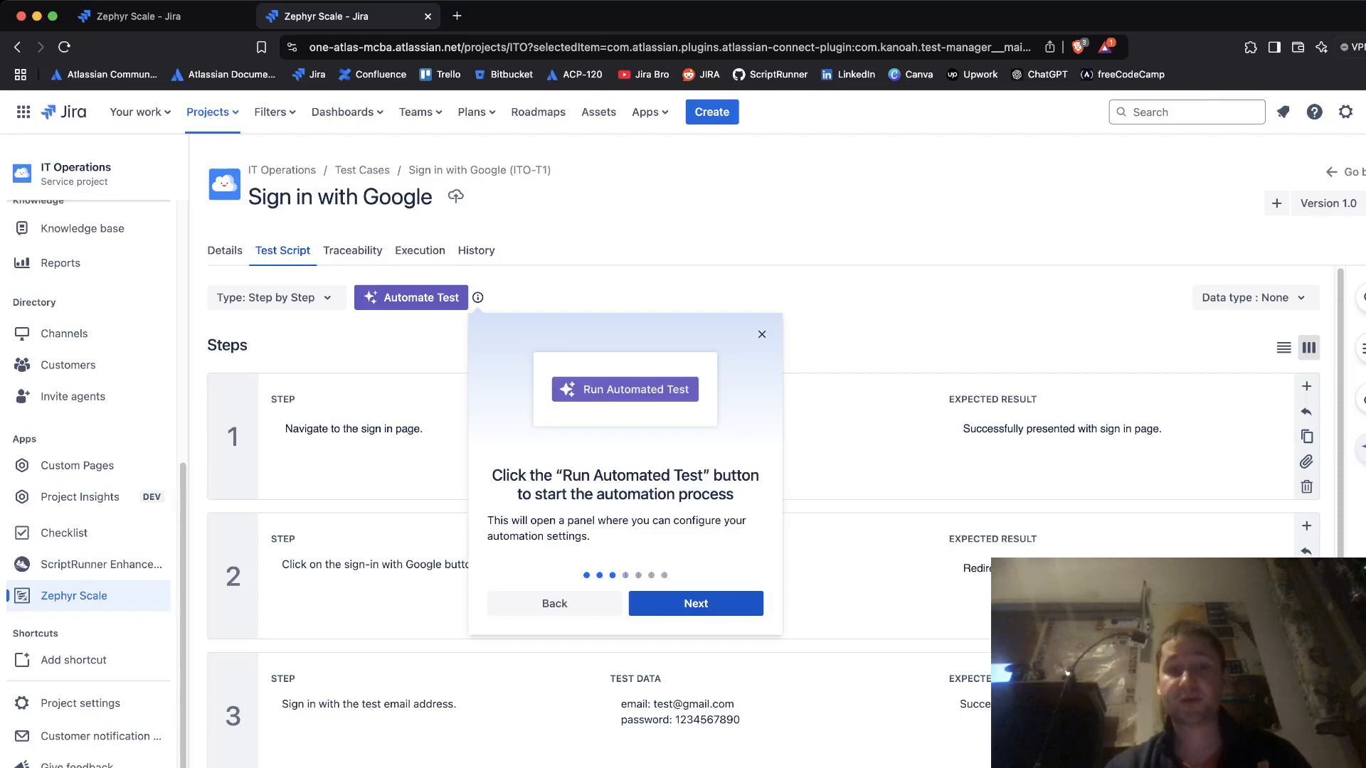
click(696, 603)
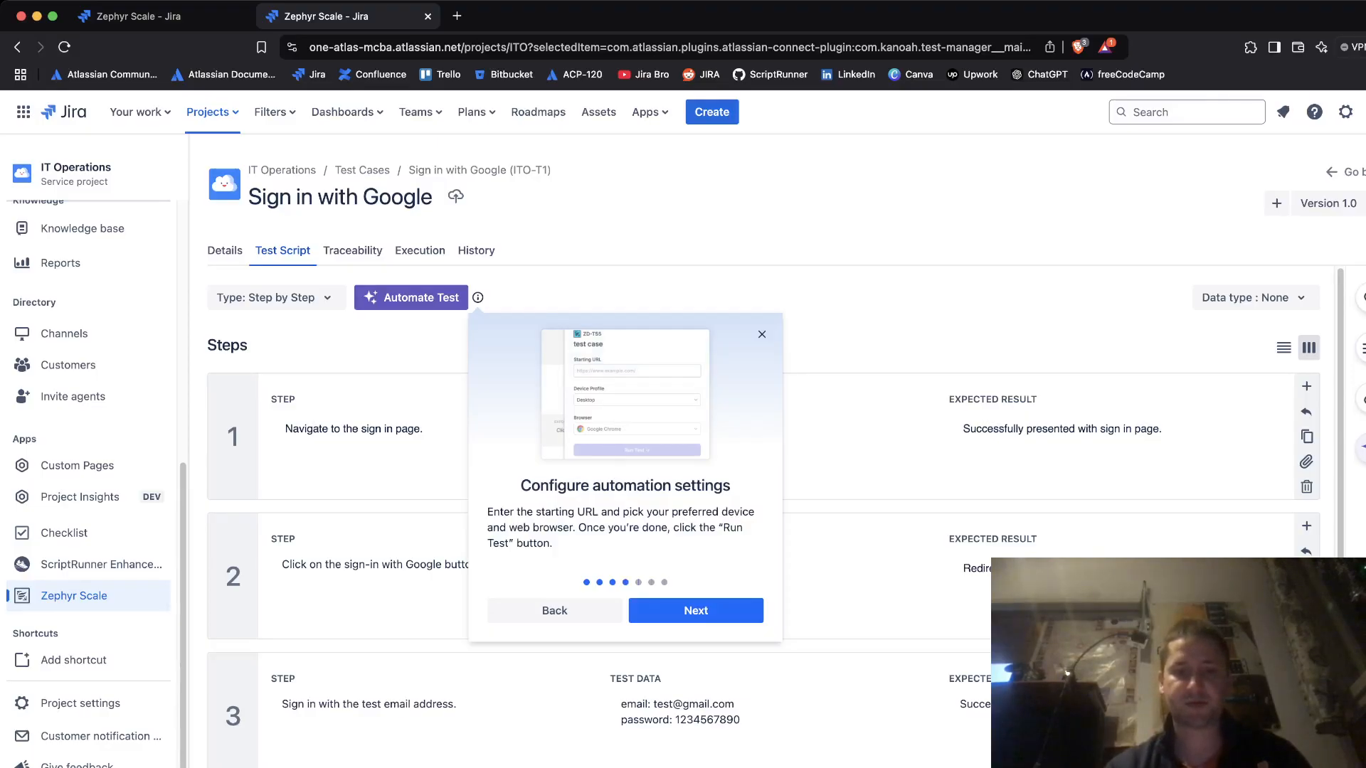
click(695, 610)
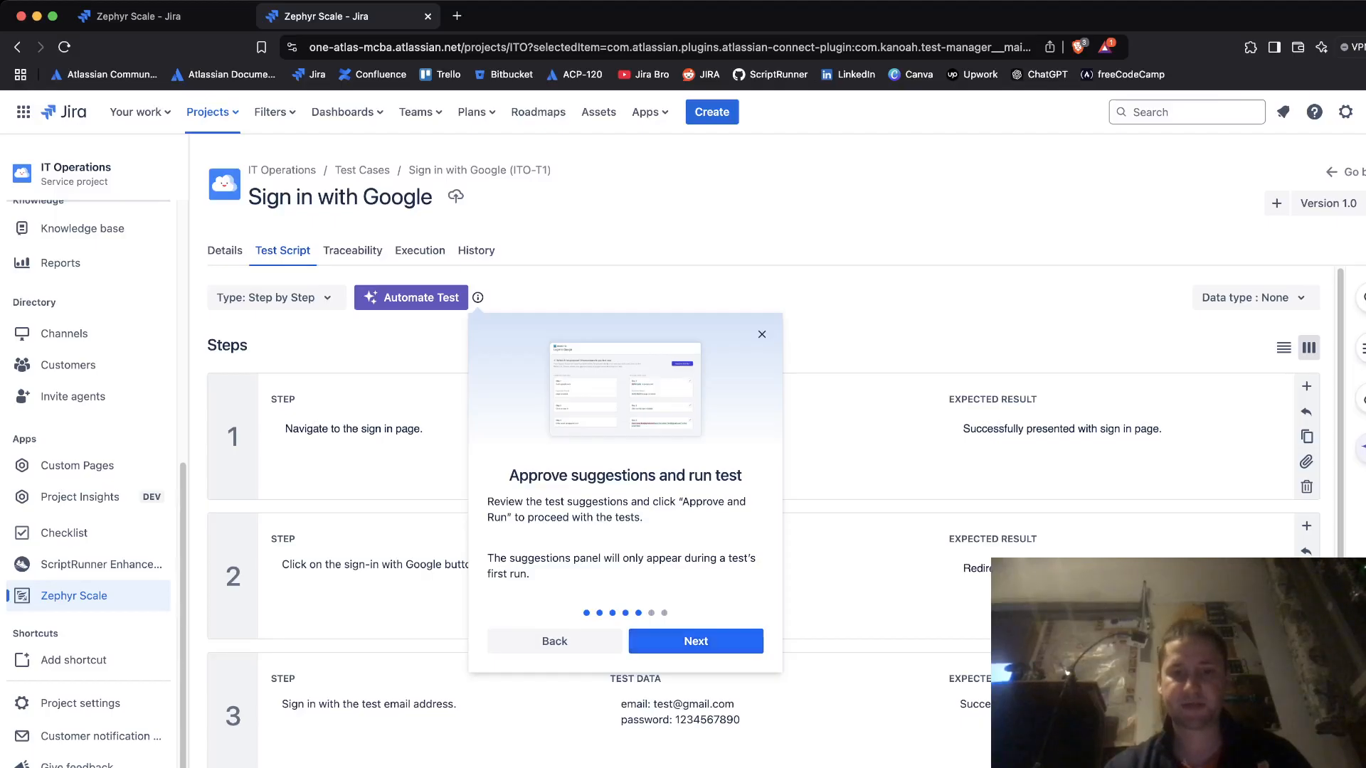
click(696, 641)
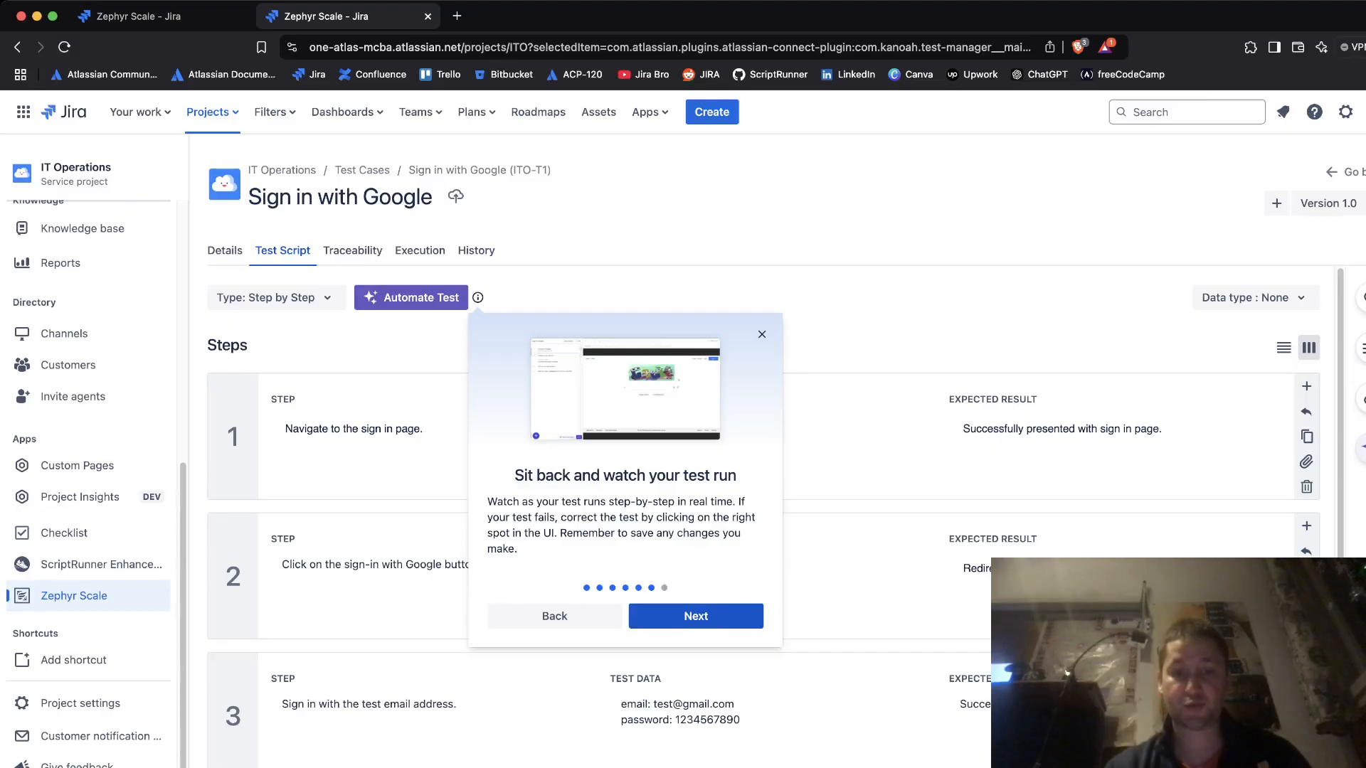
click(696, 616)
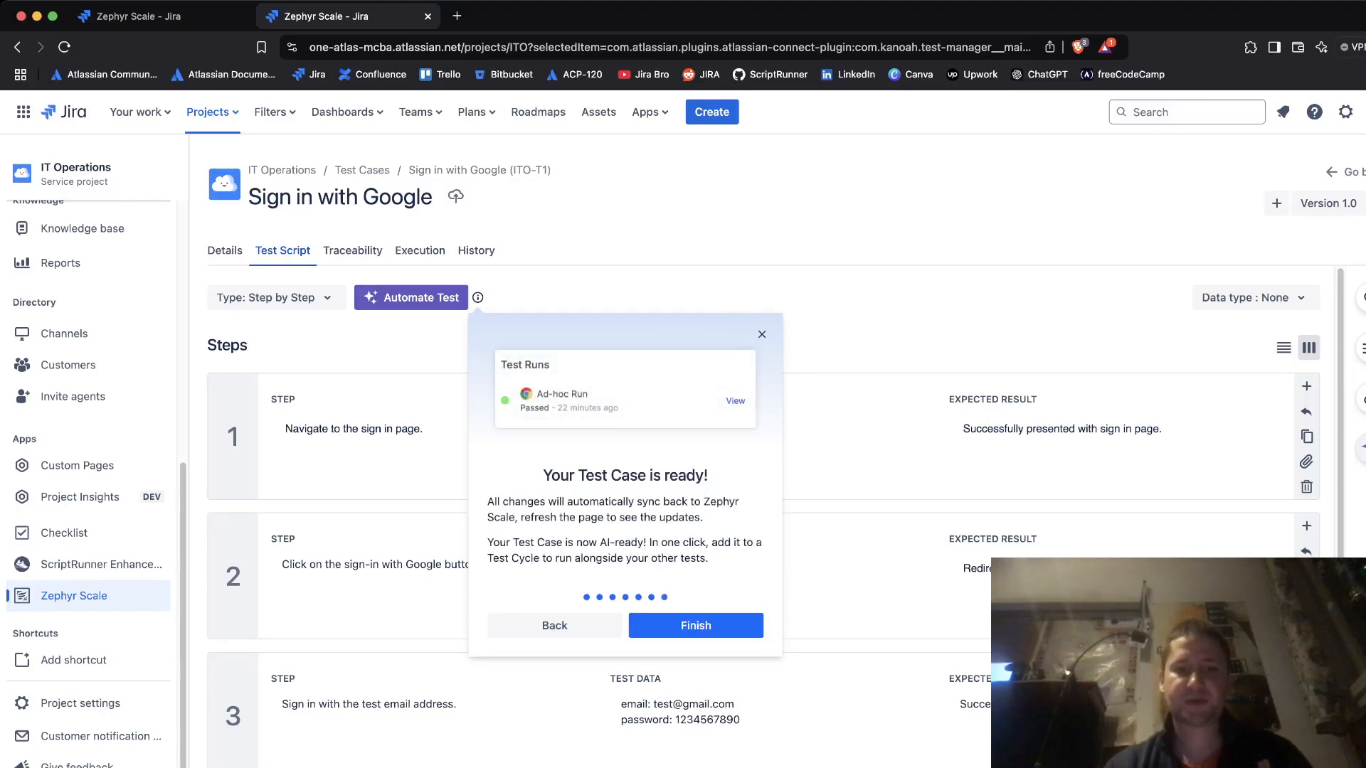
click(696, 625)
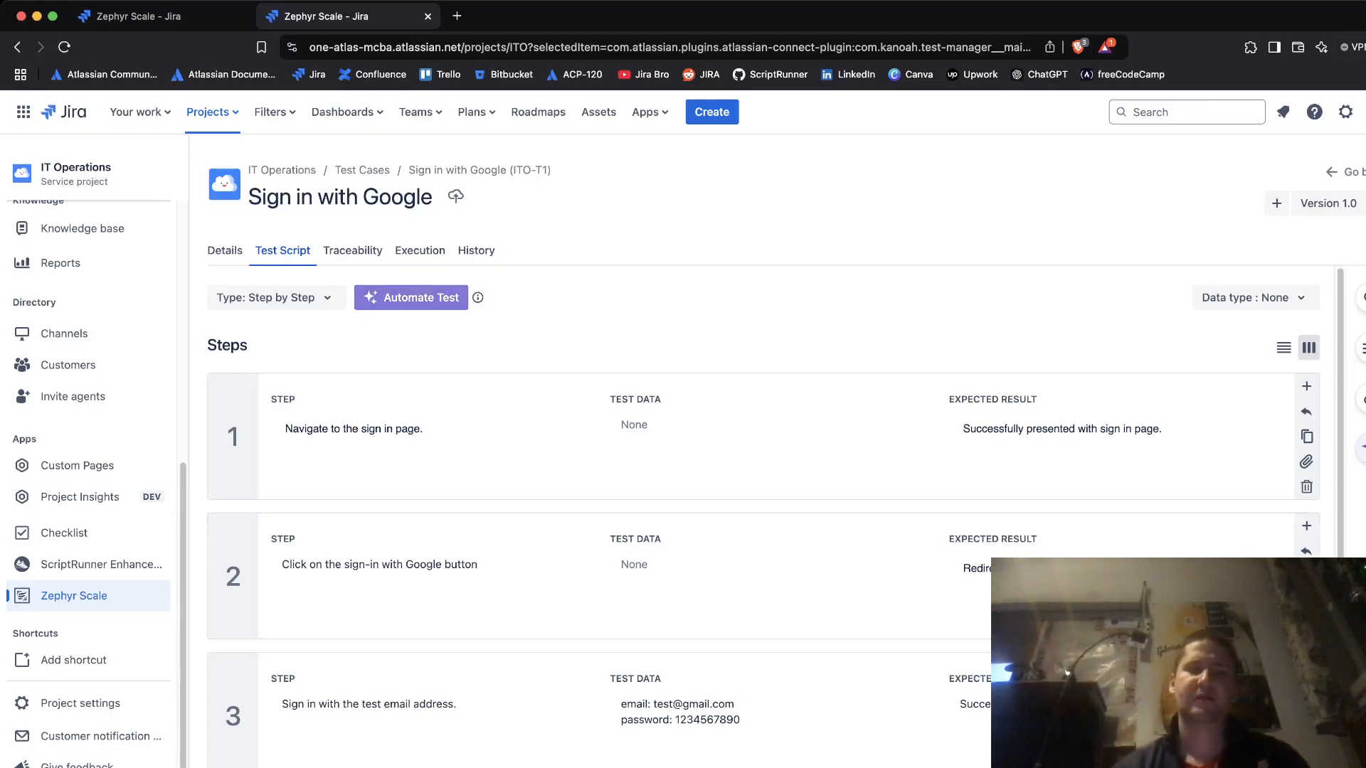
click(411, 297)
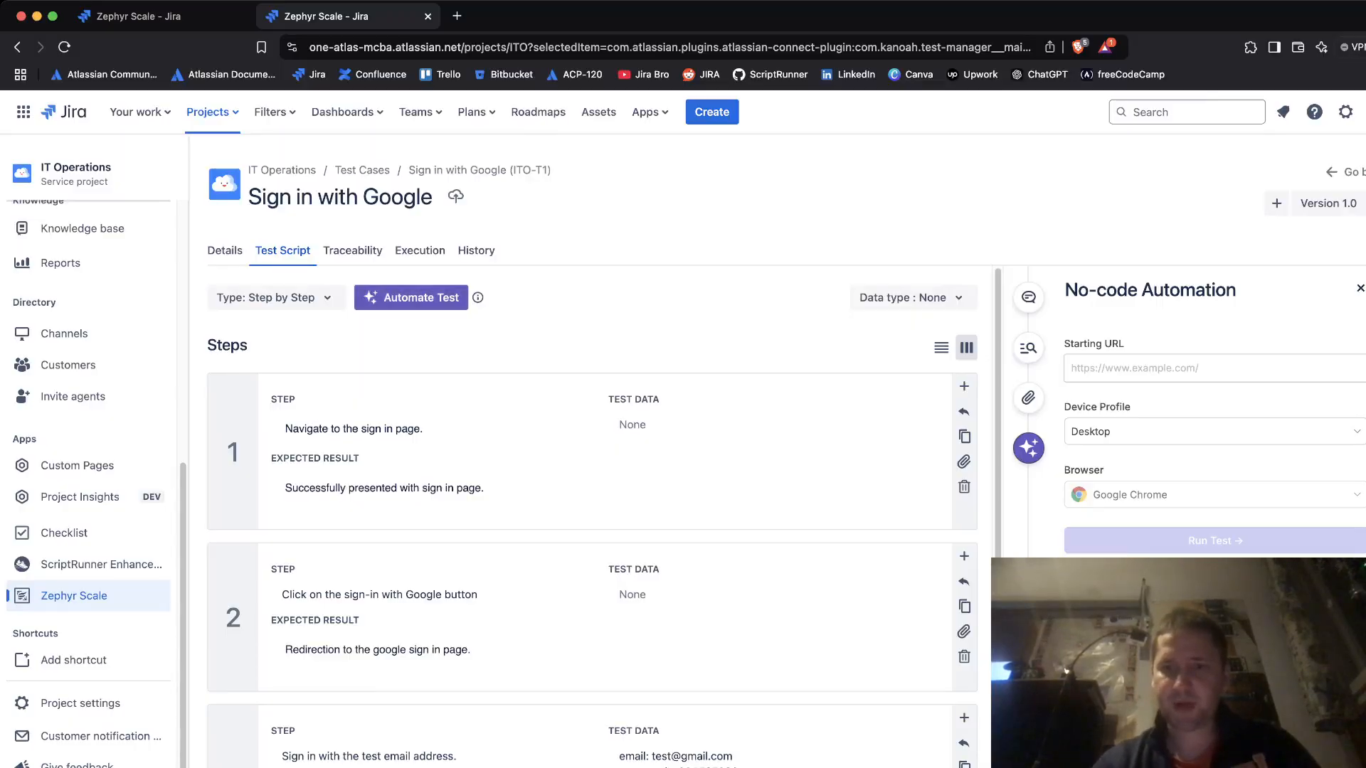
text(www.google.com)
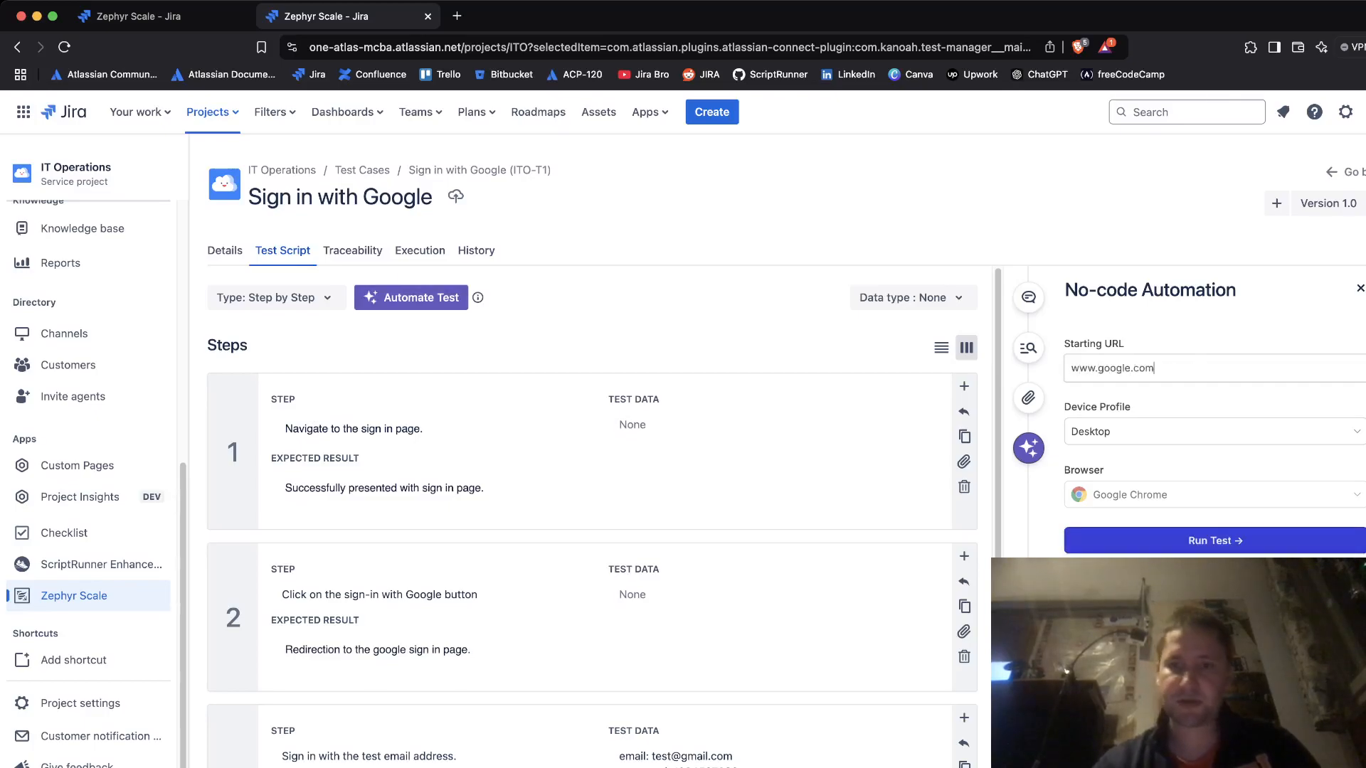
click(1215, 432)
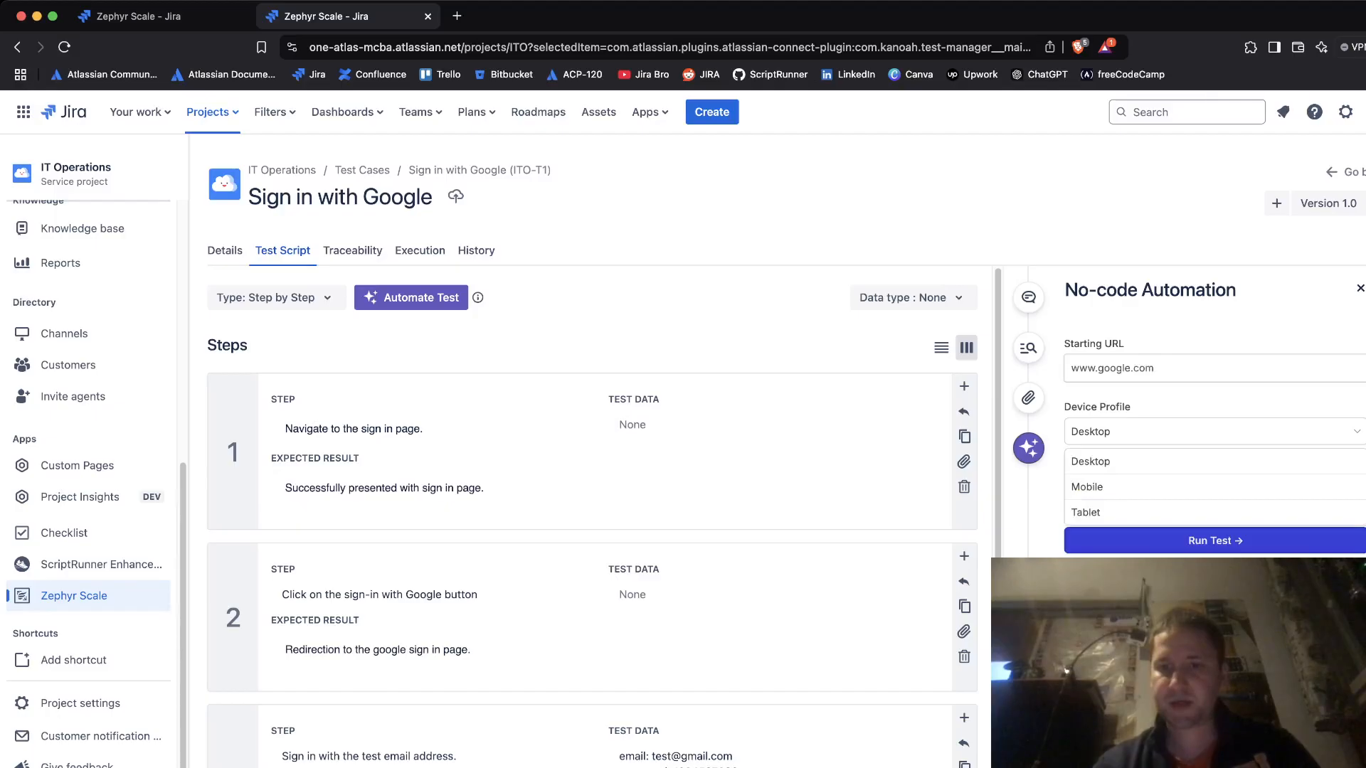
click(1214, 432)
click(1215, 432)
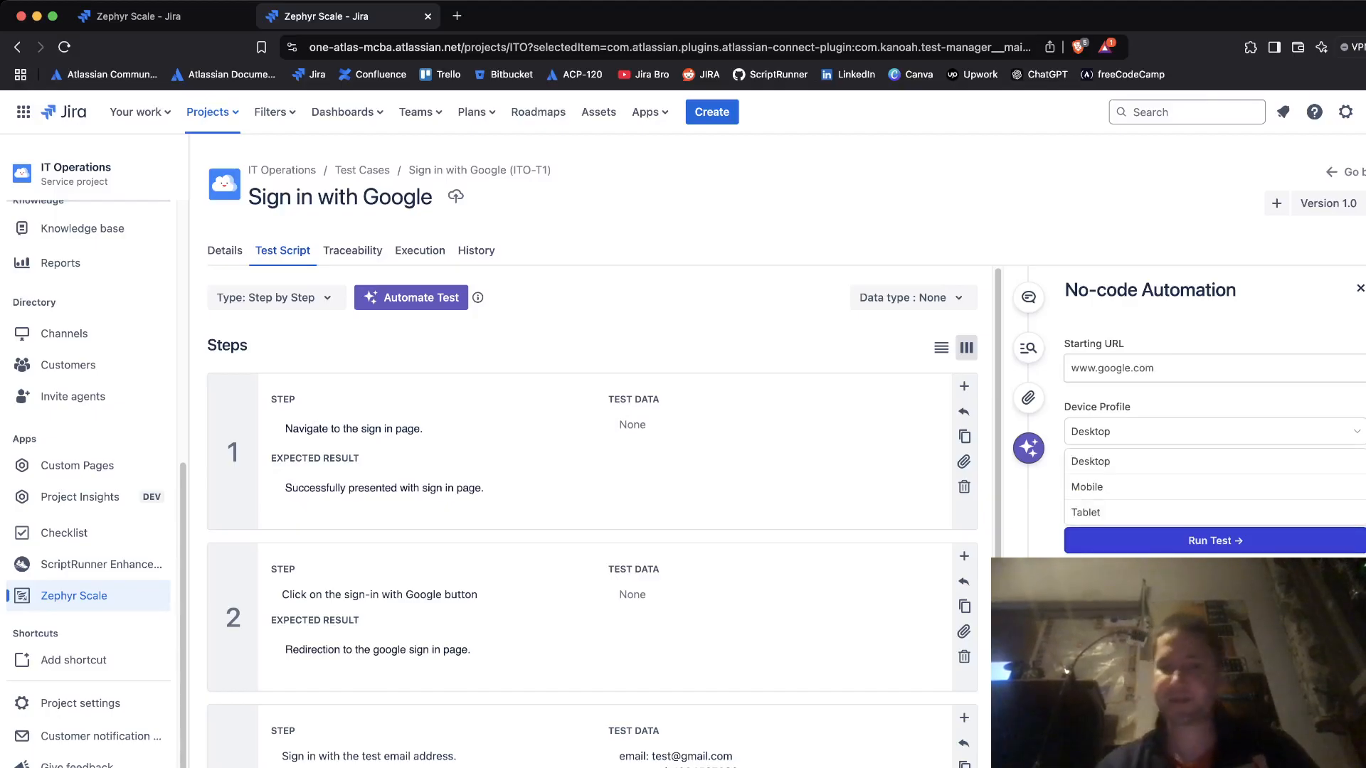
click(1215, 432)
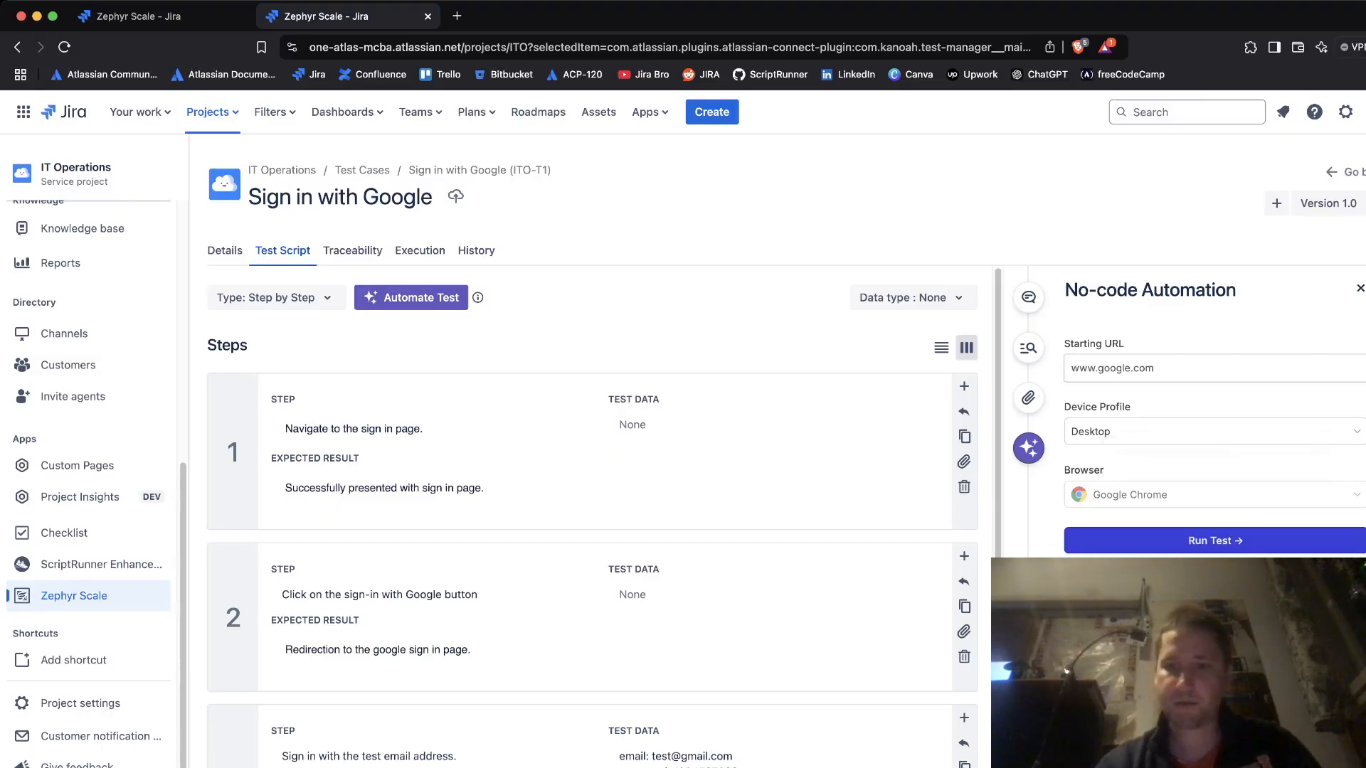
click(1215, 541)
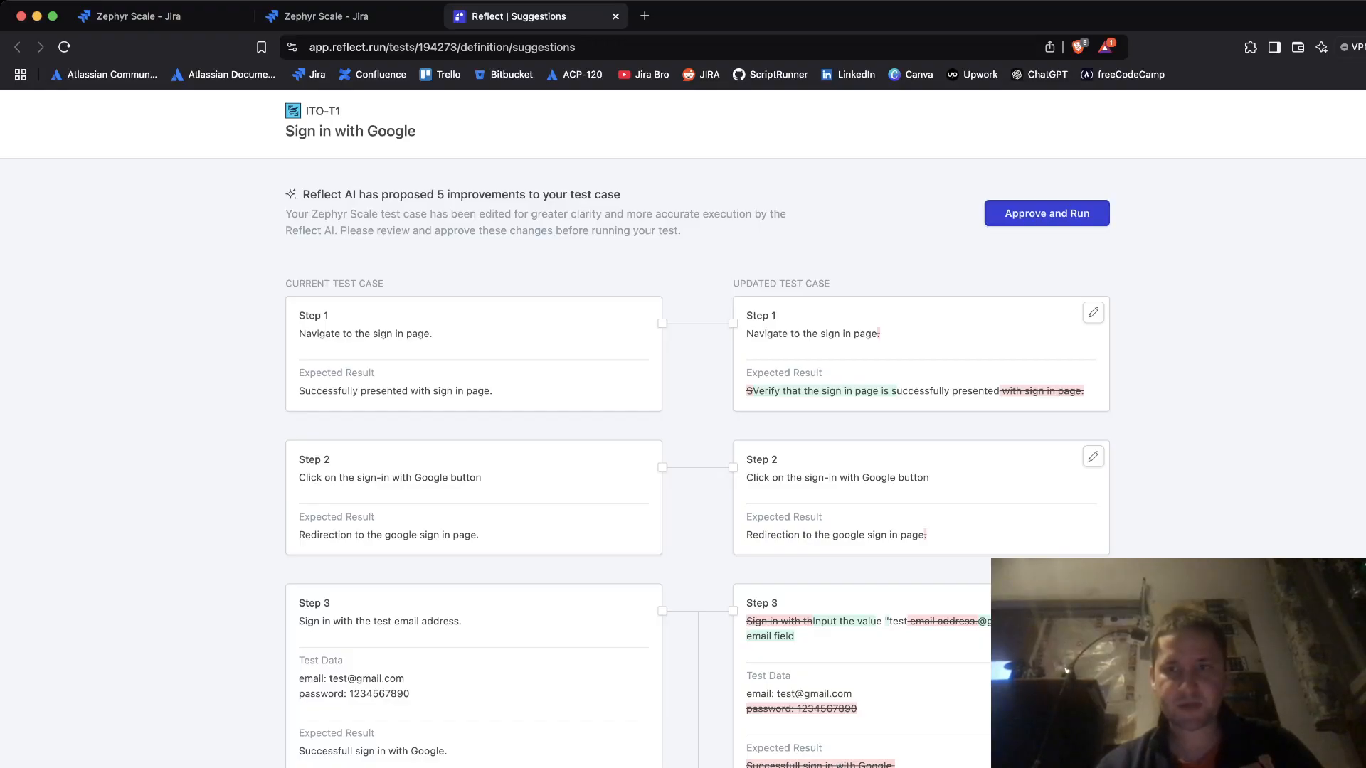
- Scroll through Reflect's current vs updated test case steps and back to the top
scroll(697, 462, down, 5)
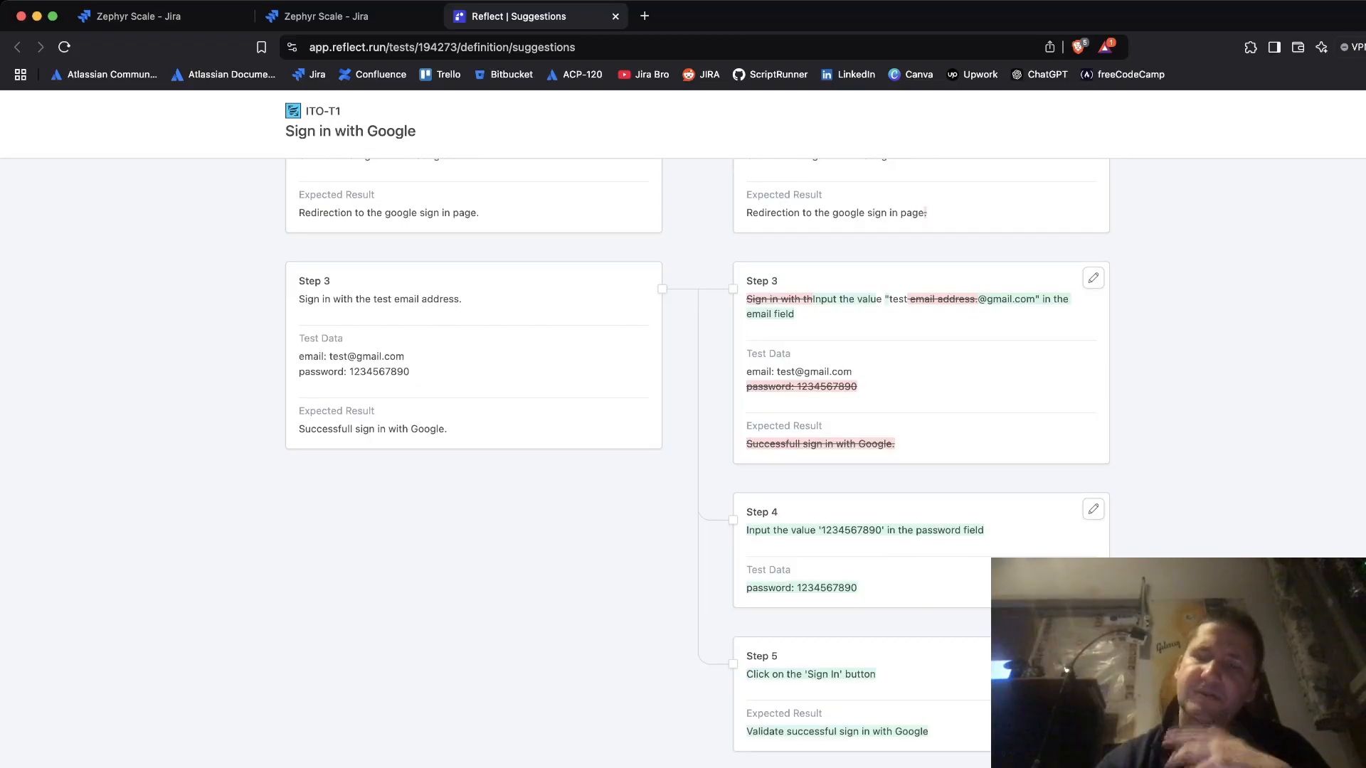
scroll(697, 463, up, 5)
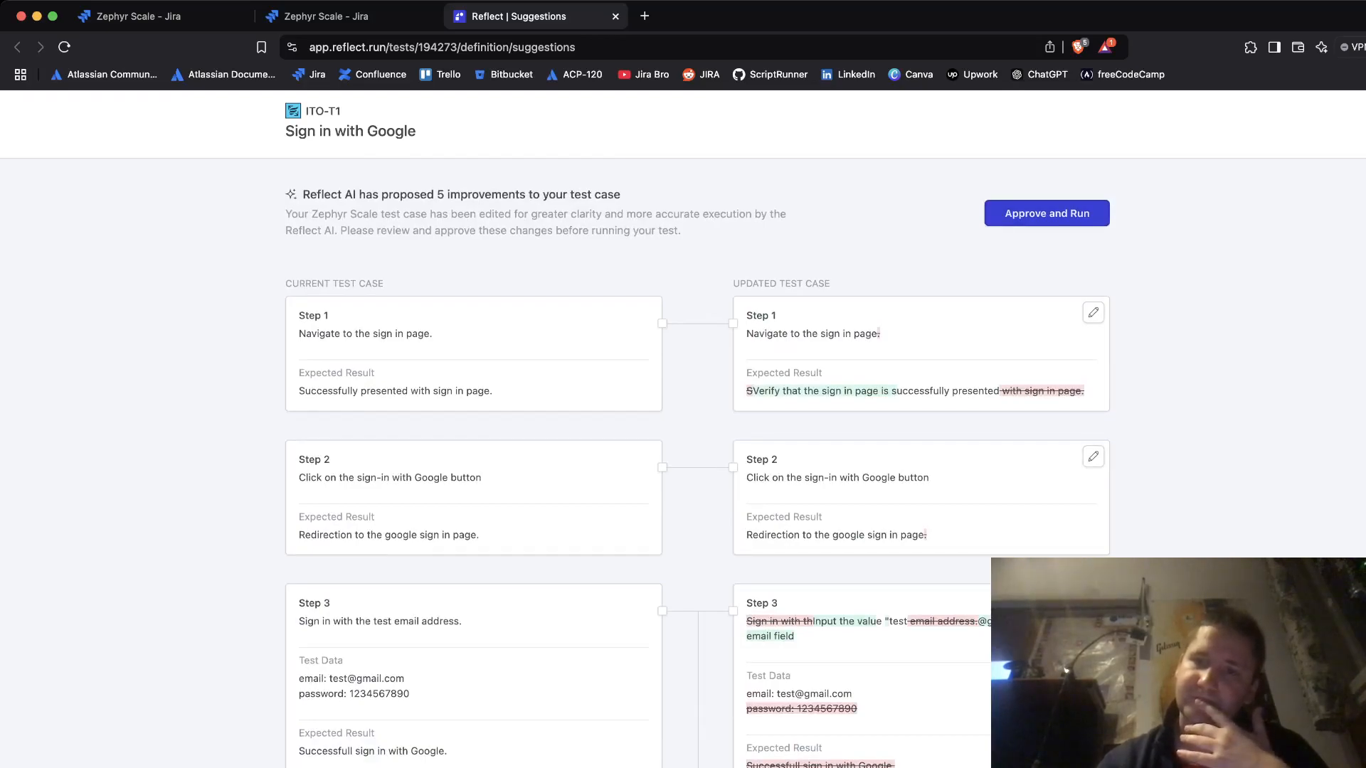
- Approve the suggestions and run the test, then close the Reflect recording after step 3 fails
click(1046, 213)
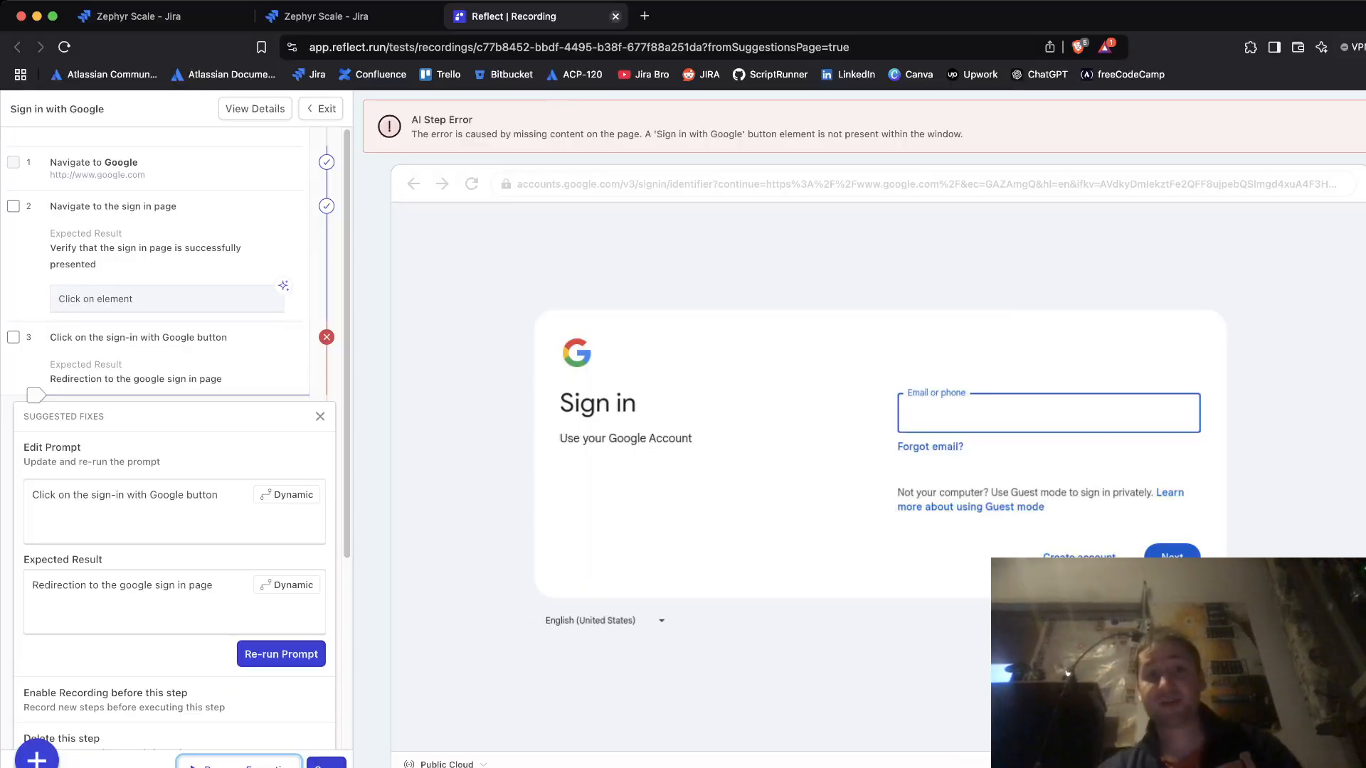
click(616, 16)
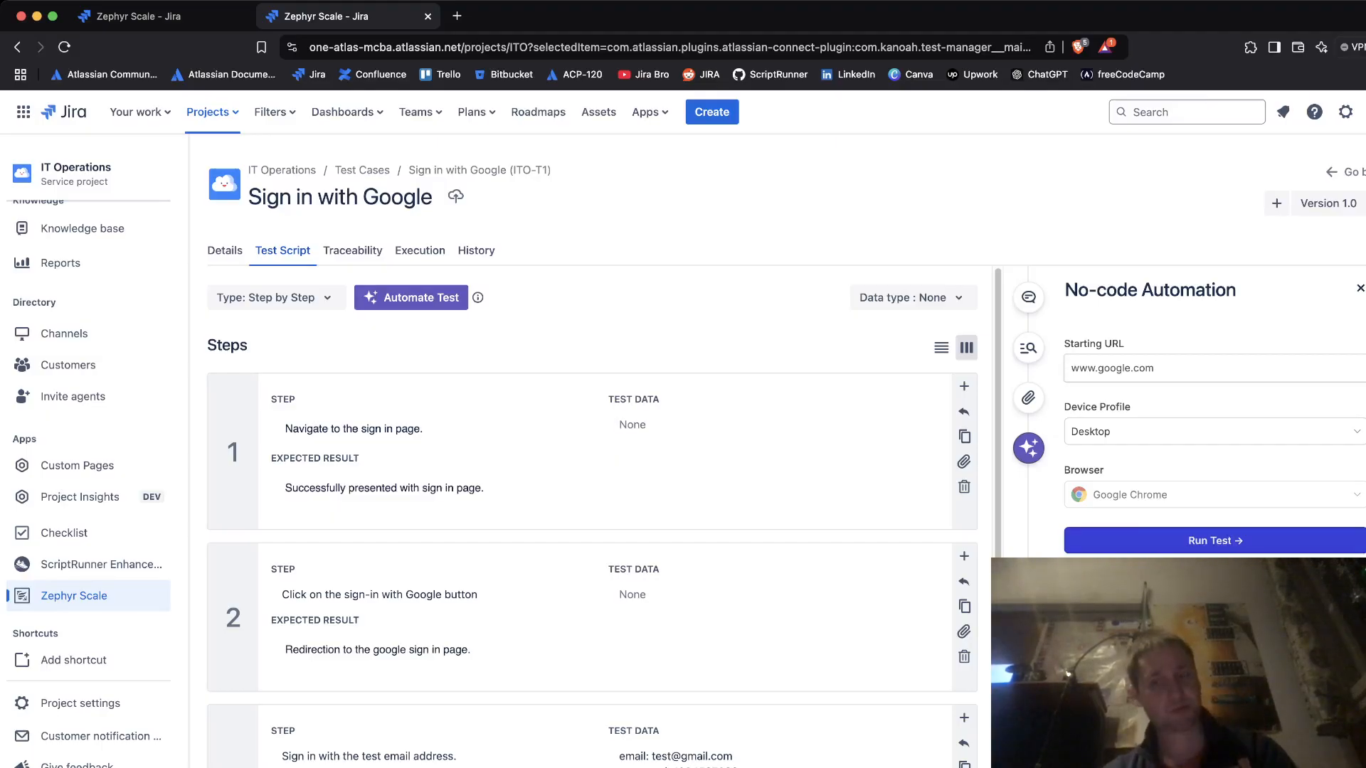
- Scroll through ITO-T1's Test Script steps, then view its empty Traceability tab
scroll(426, 306, down, 3)
scroll(427, 302, down, 2)
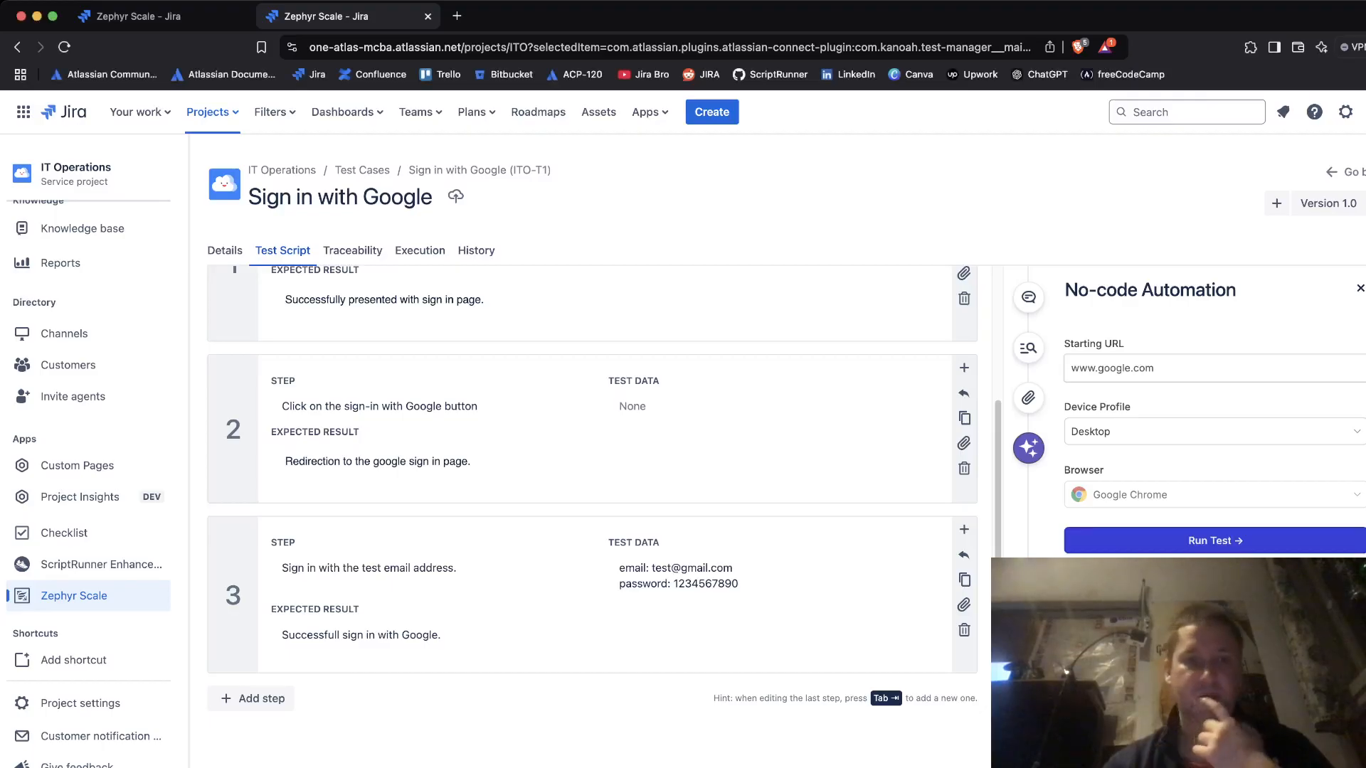
scroll(592, 498, up, 5)
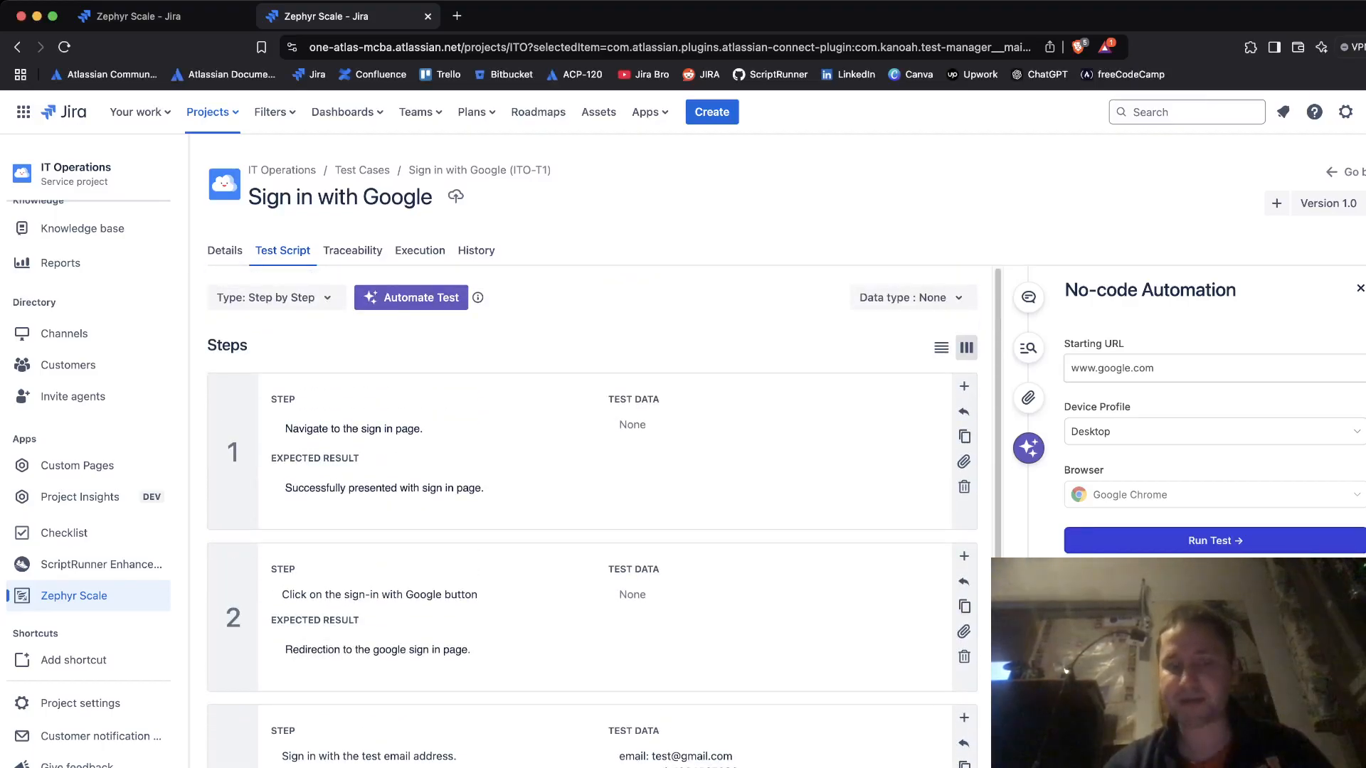
click(353, 251)
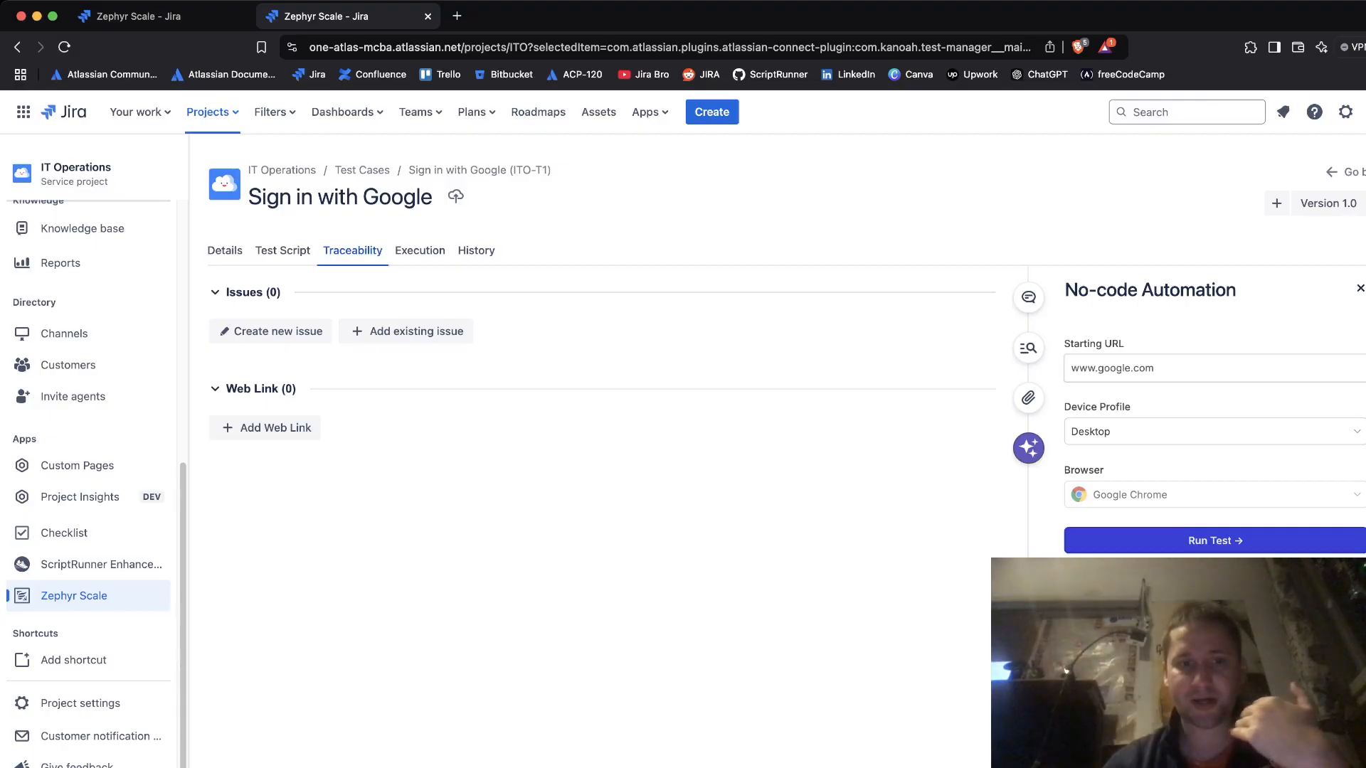
click(347, 329)
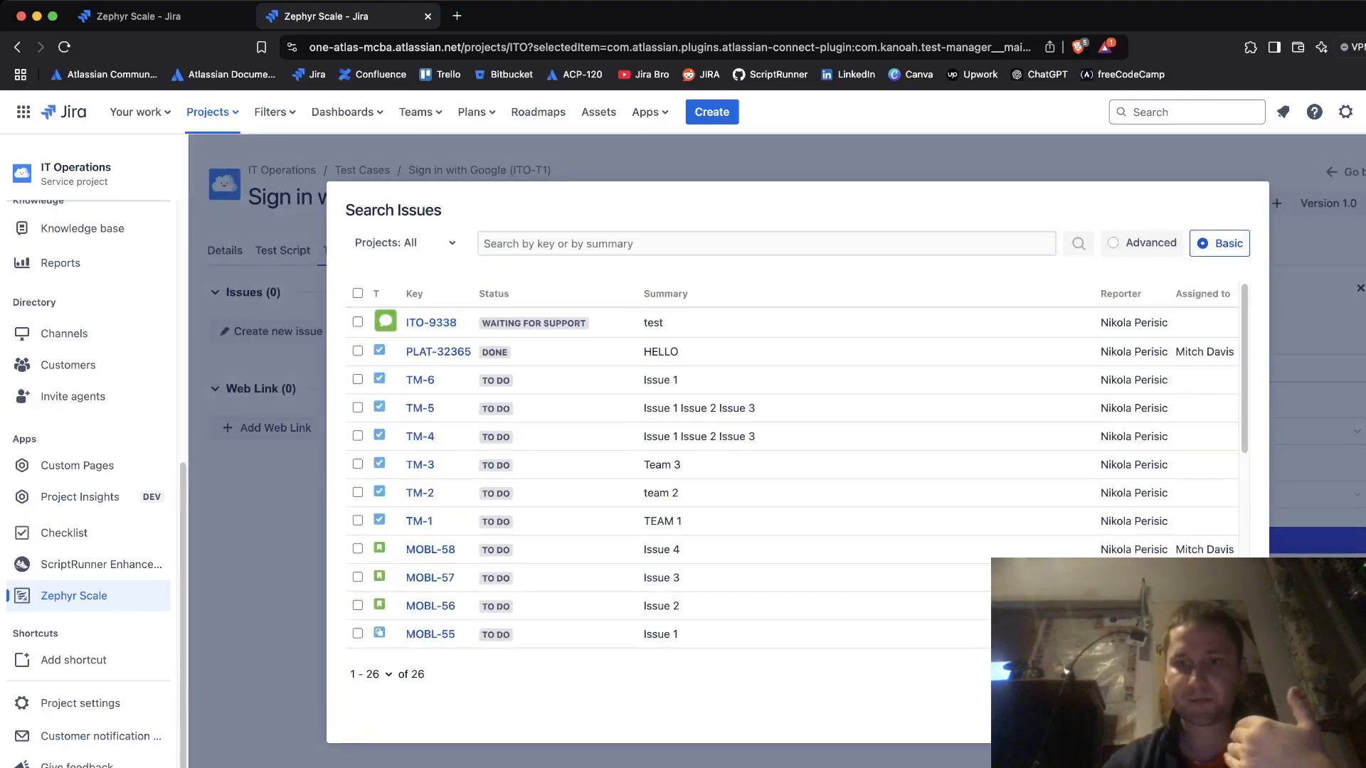
scroll(790, 476, down, 5)
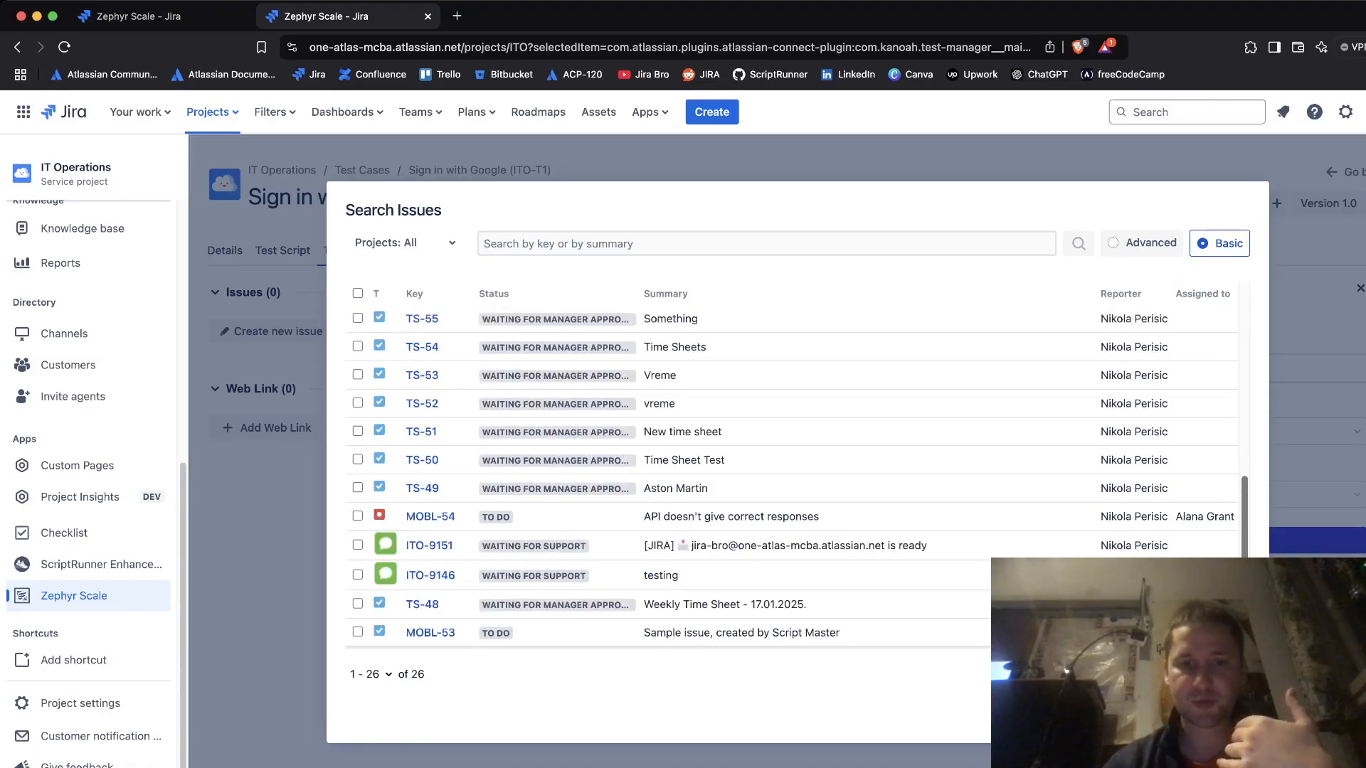
scroll(790, 476, up, 5)
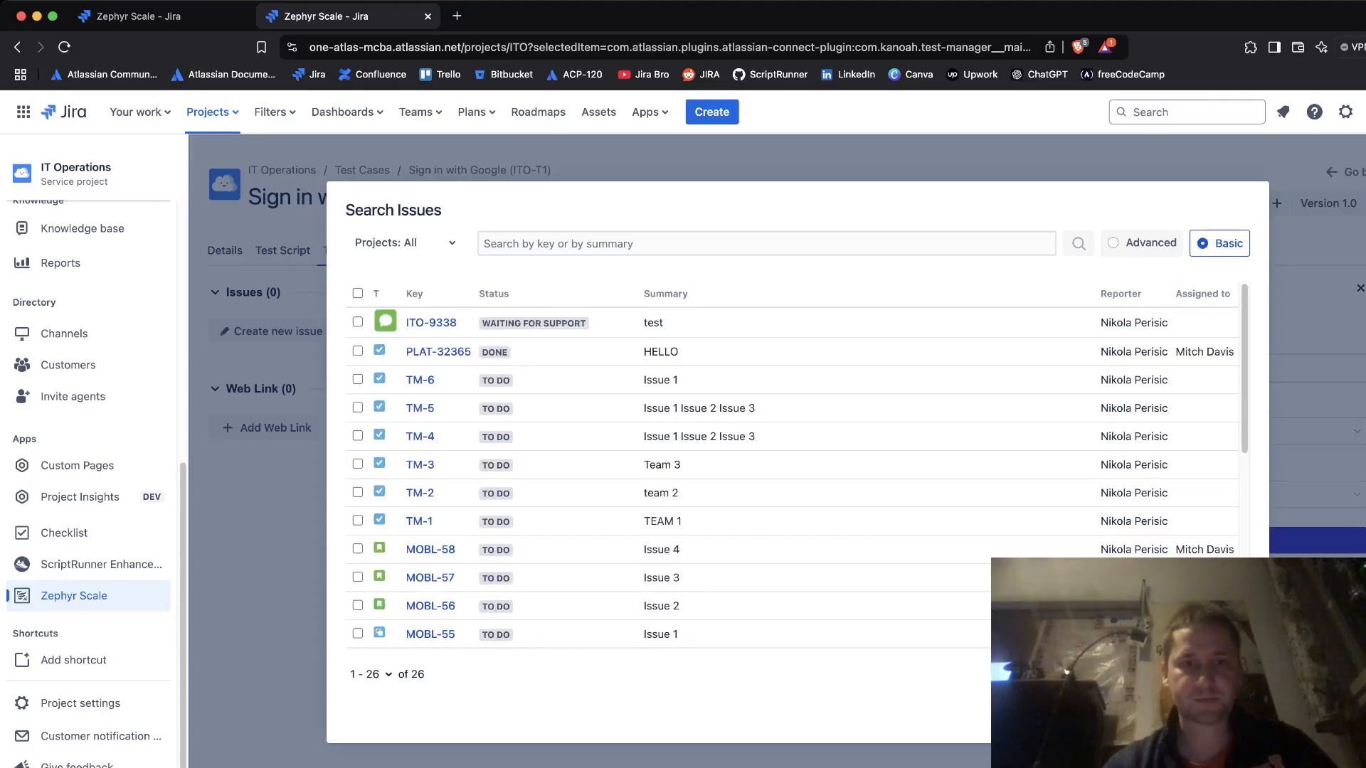
click(766, 243)
text(iTO-T)
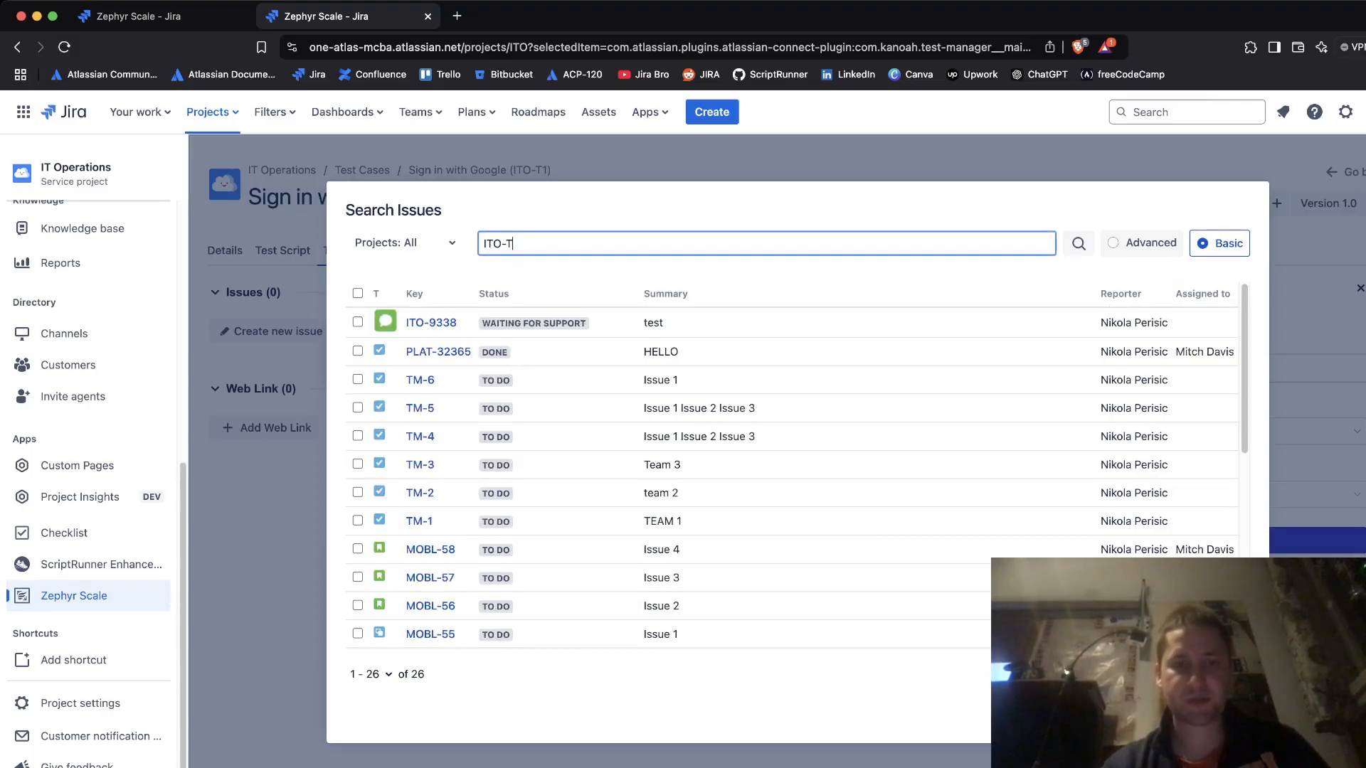
text(1)
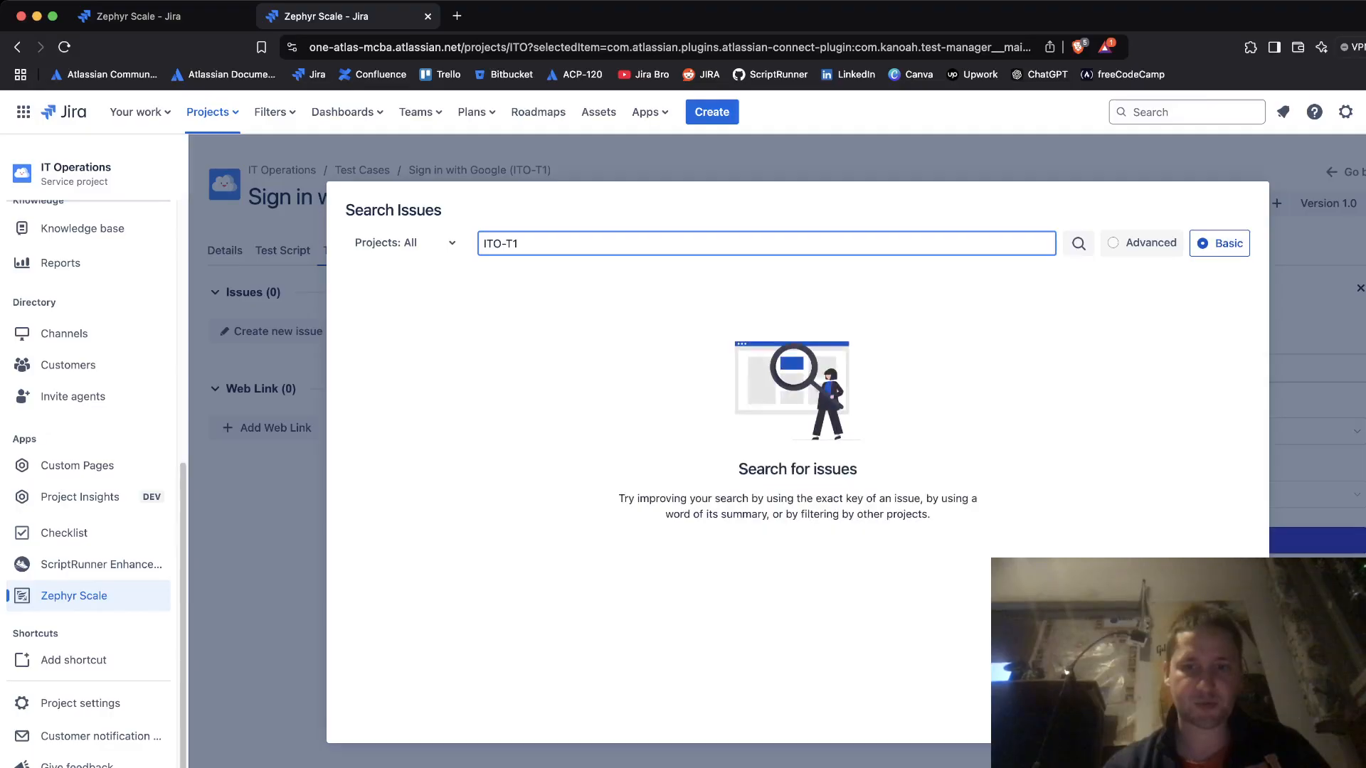
key(Escape)
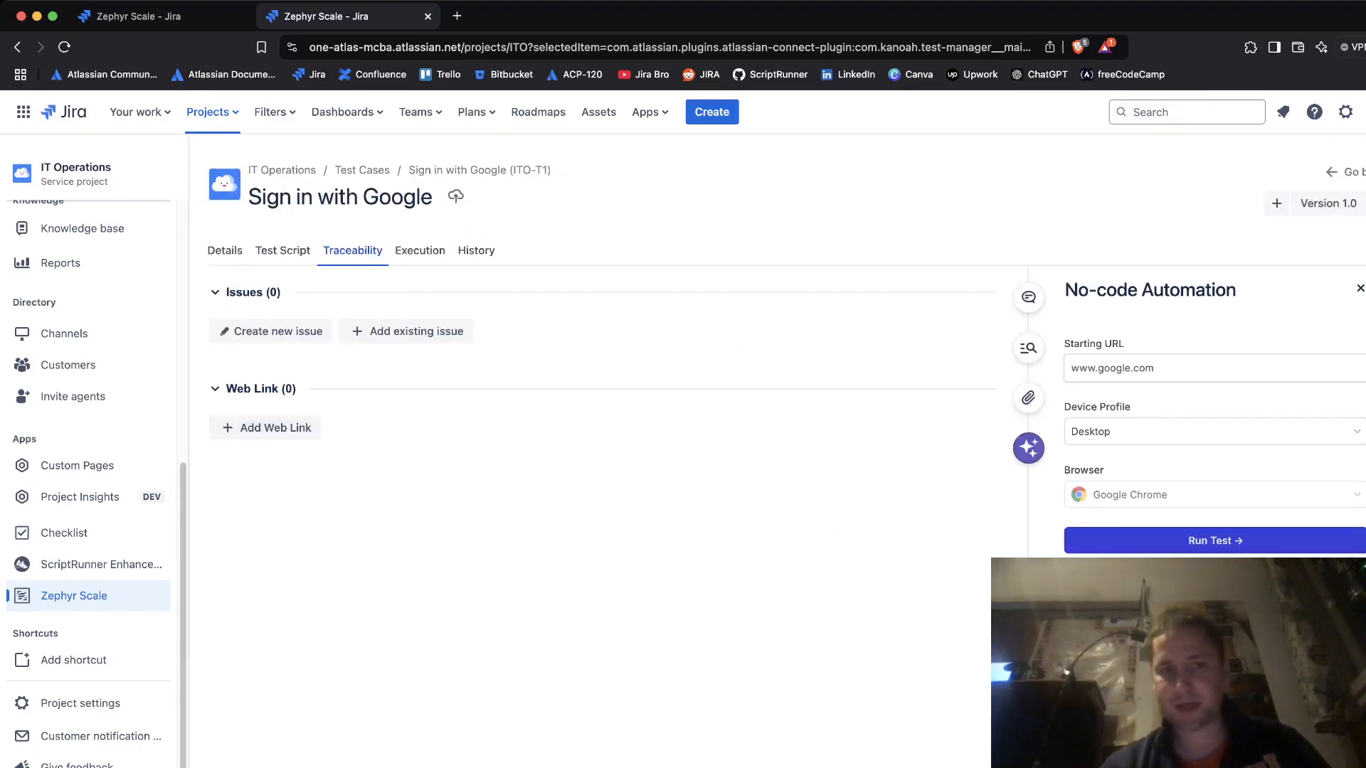
- Review ITO-T1's Execution tab and version 1.0 change history, then return to the Test Script
click(419, 250)
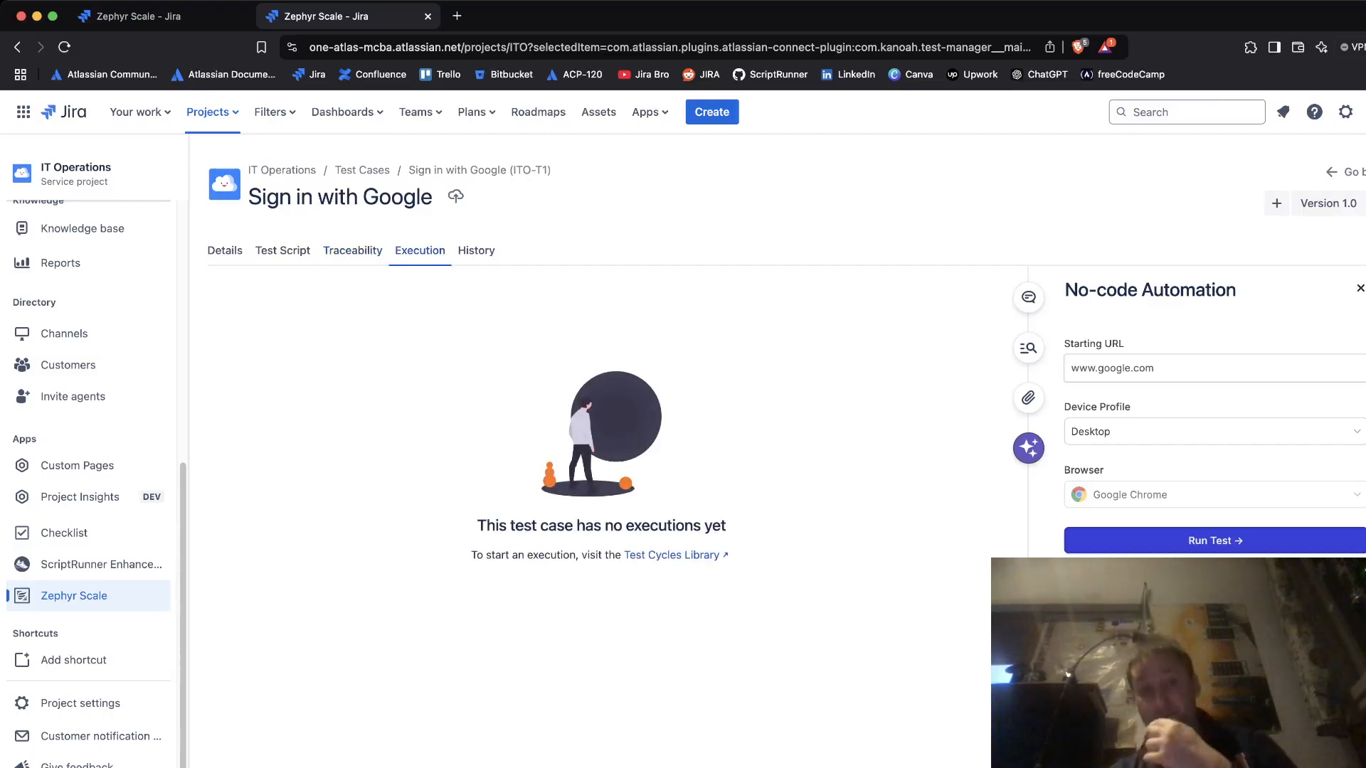
click(475, 250)
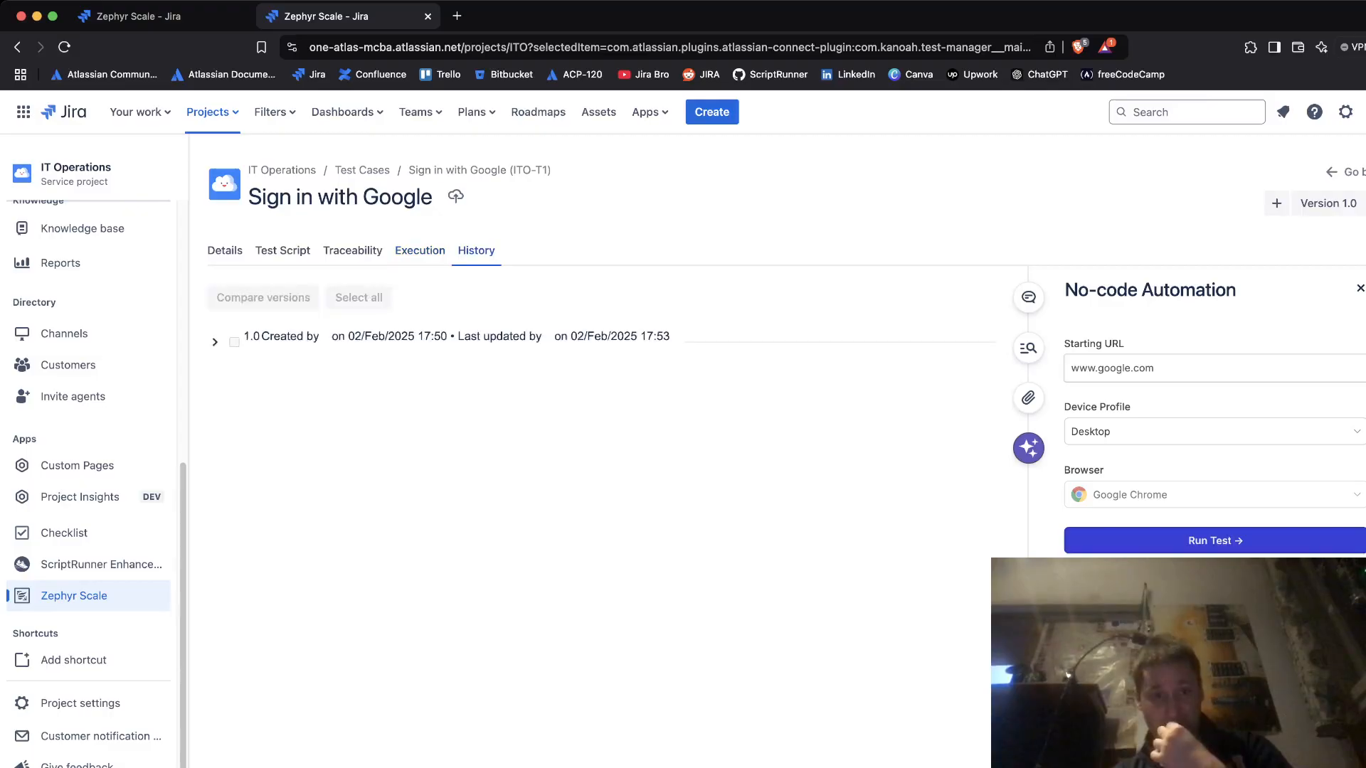
click(215, 337)
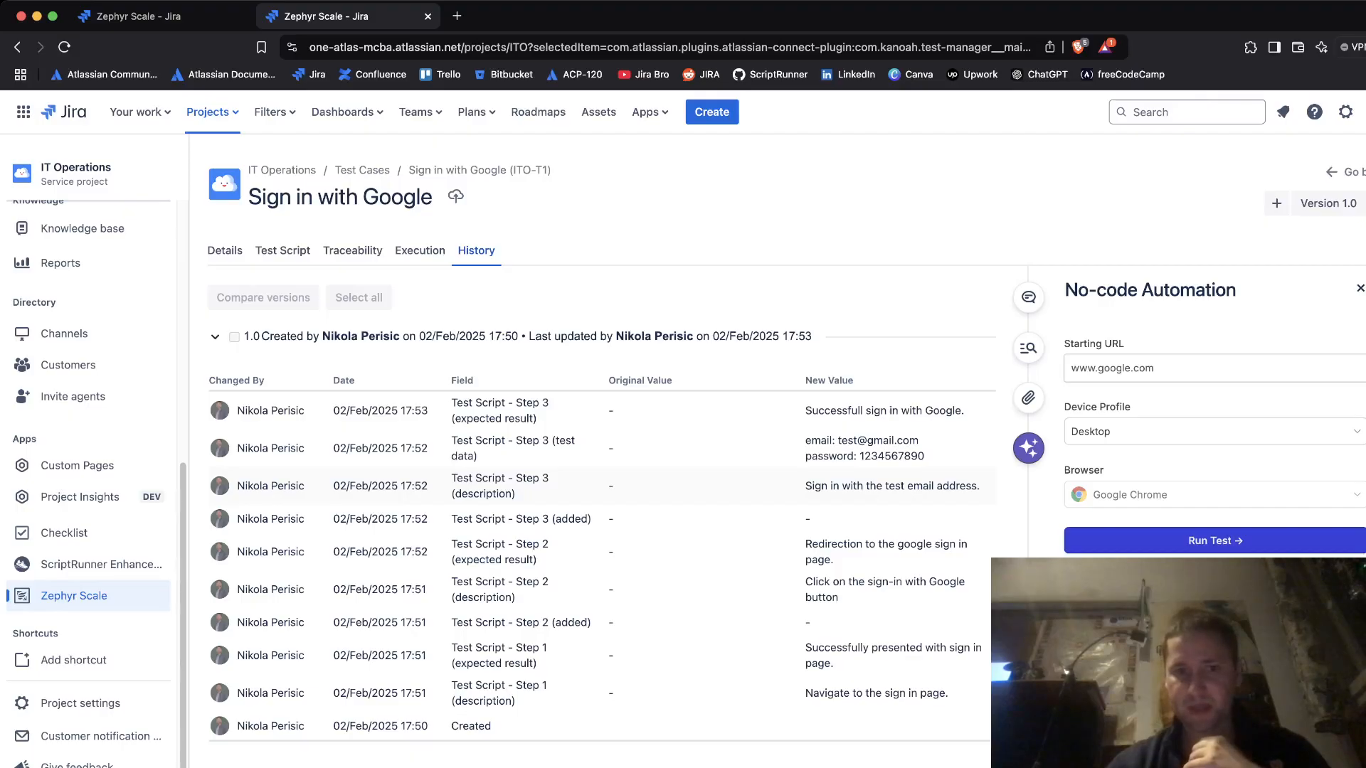
drag(569, 411, 541, 687)
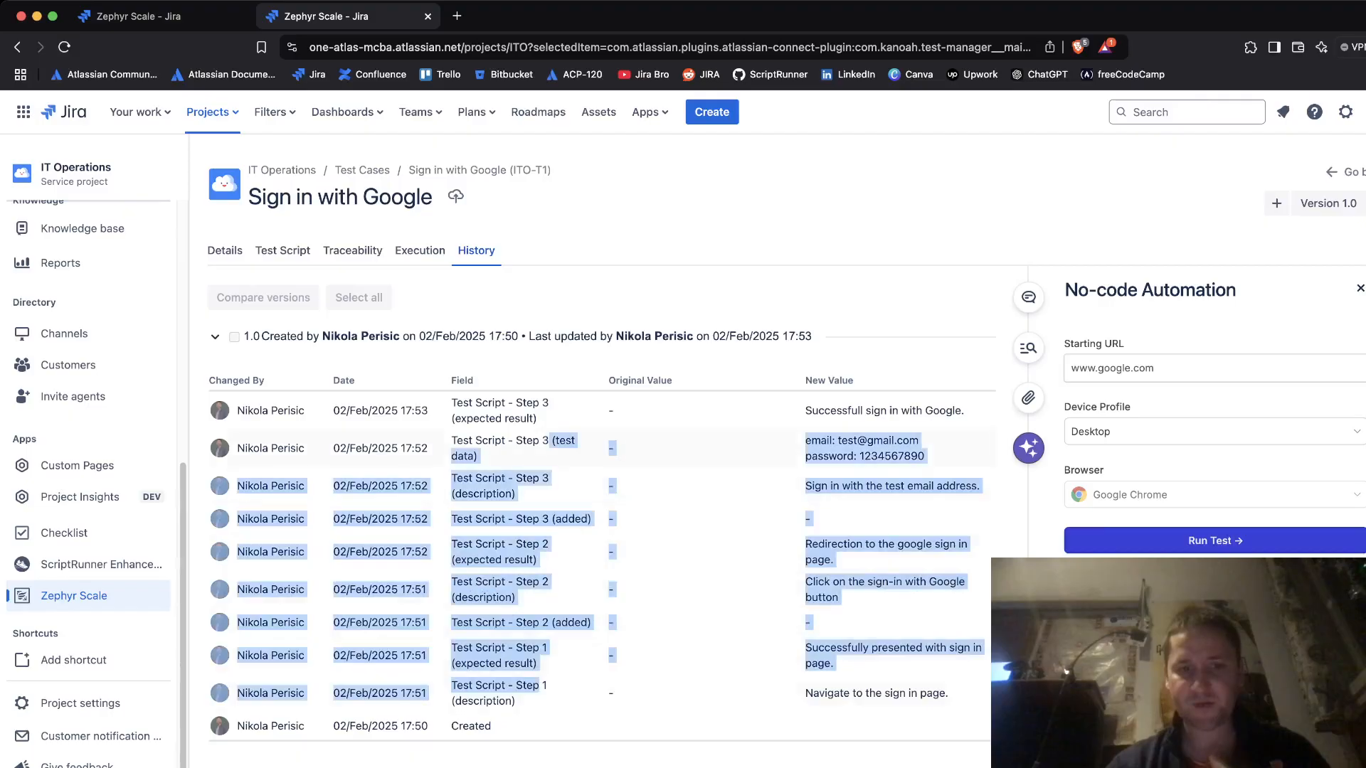
click(541, 687)
click(282, 251)
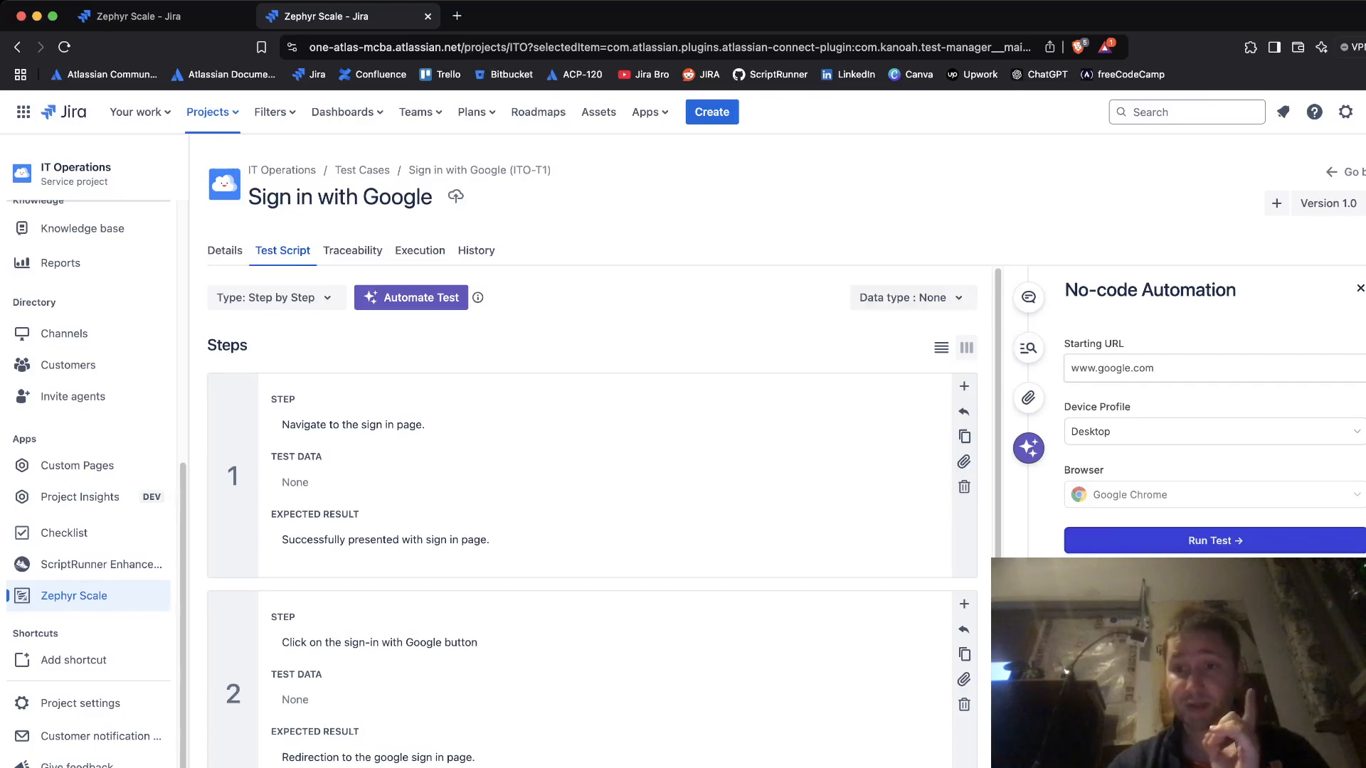
- Close the no-code automation panel and return to the Test Cases list showing ITO-T1
click(1360, 287)
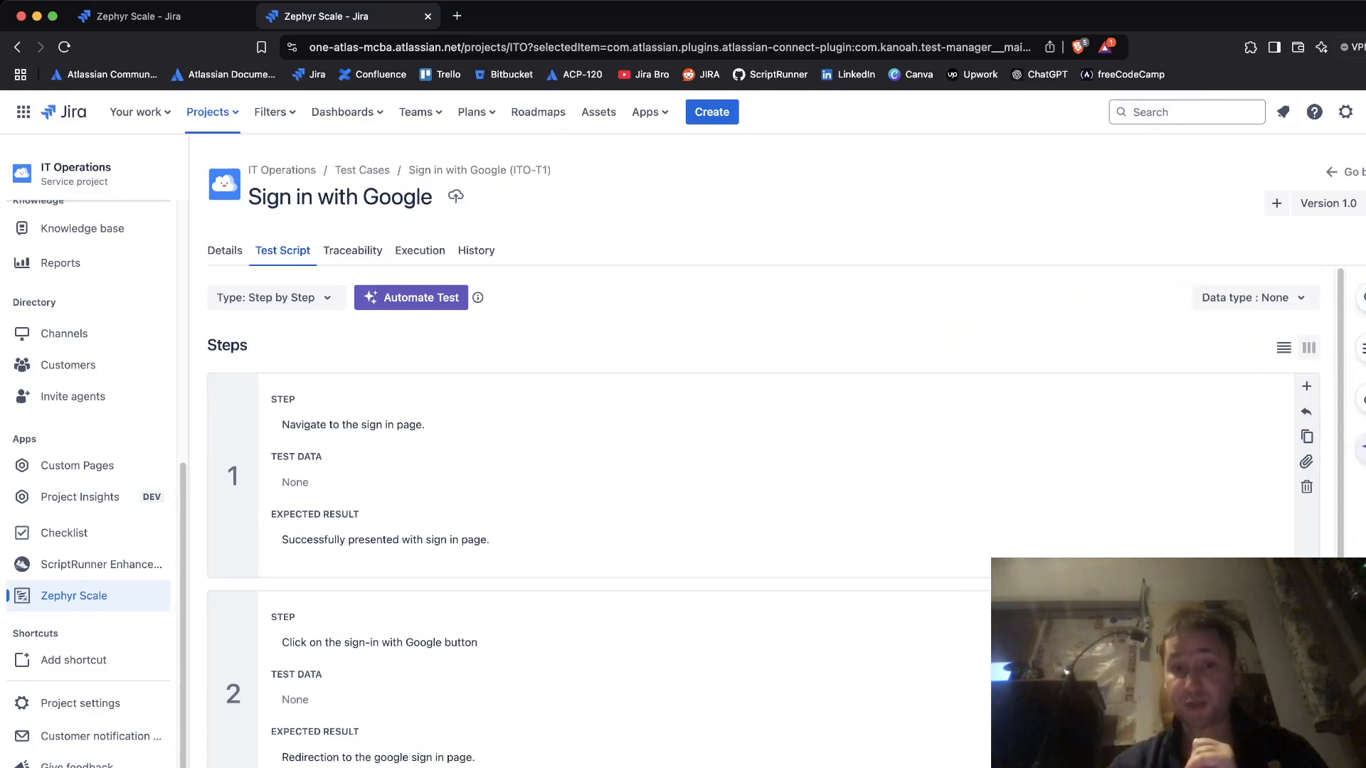
scroll(711, 356, down, 5)
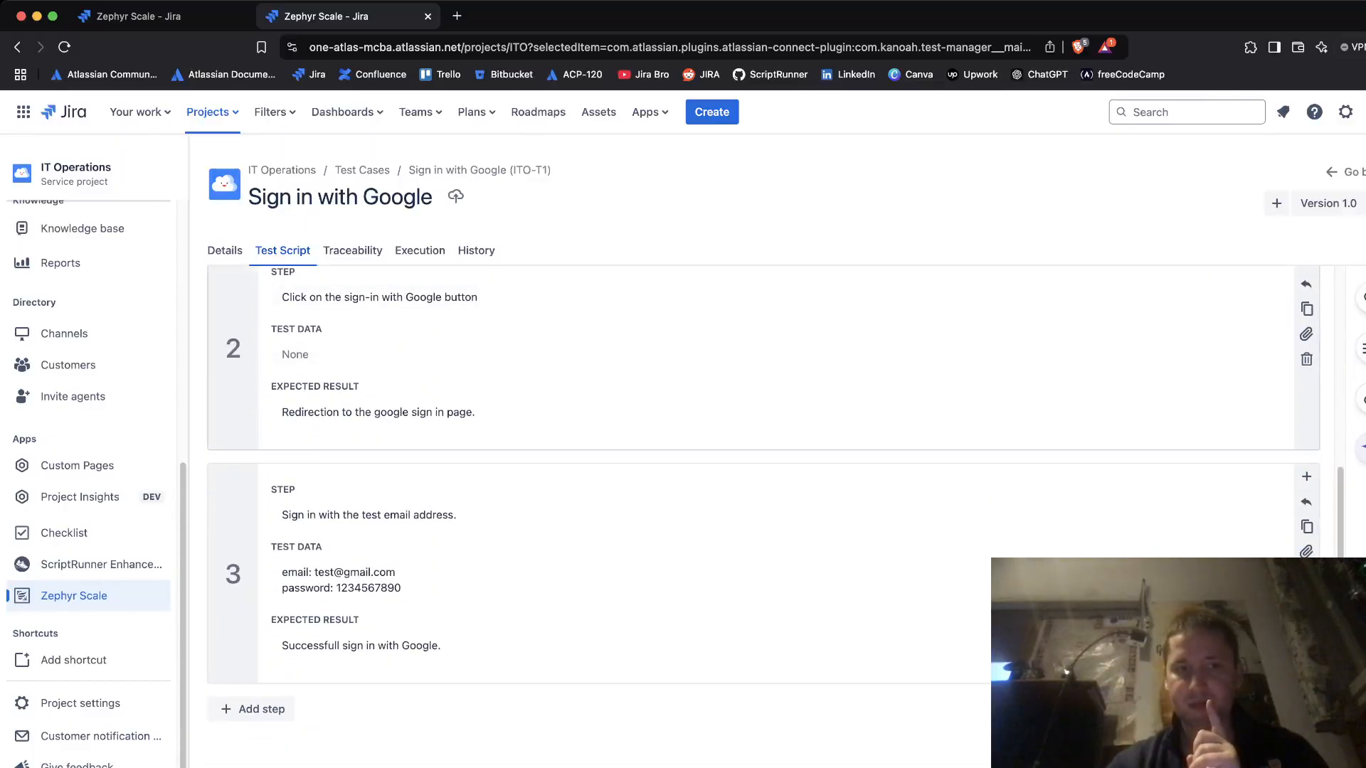
click(225, 250)
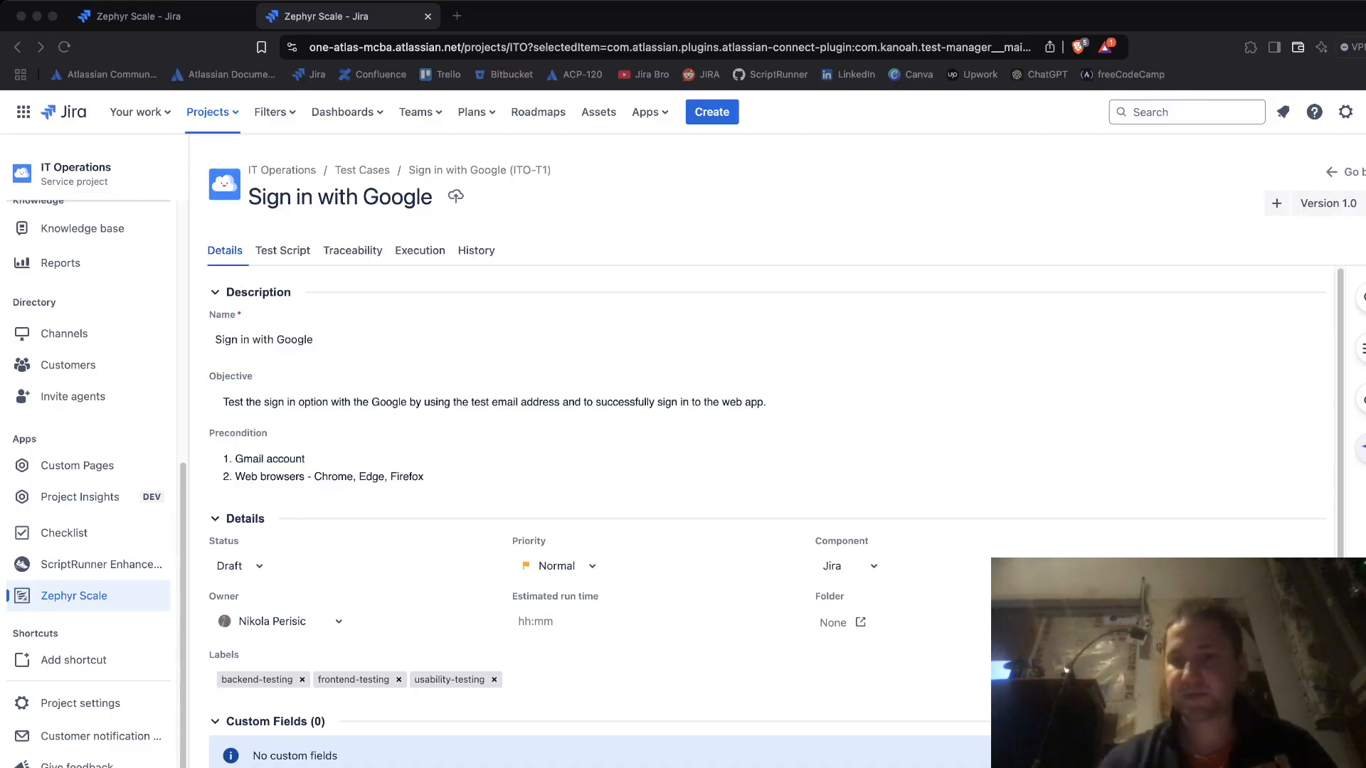
click(712, 468)
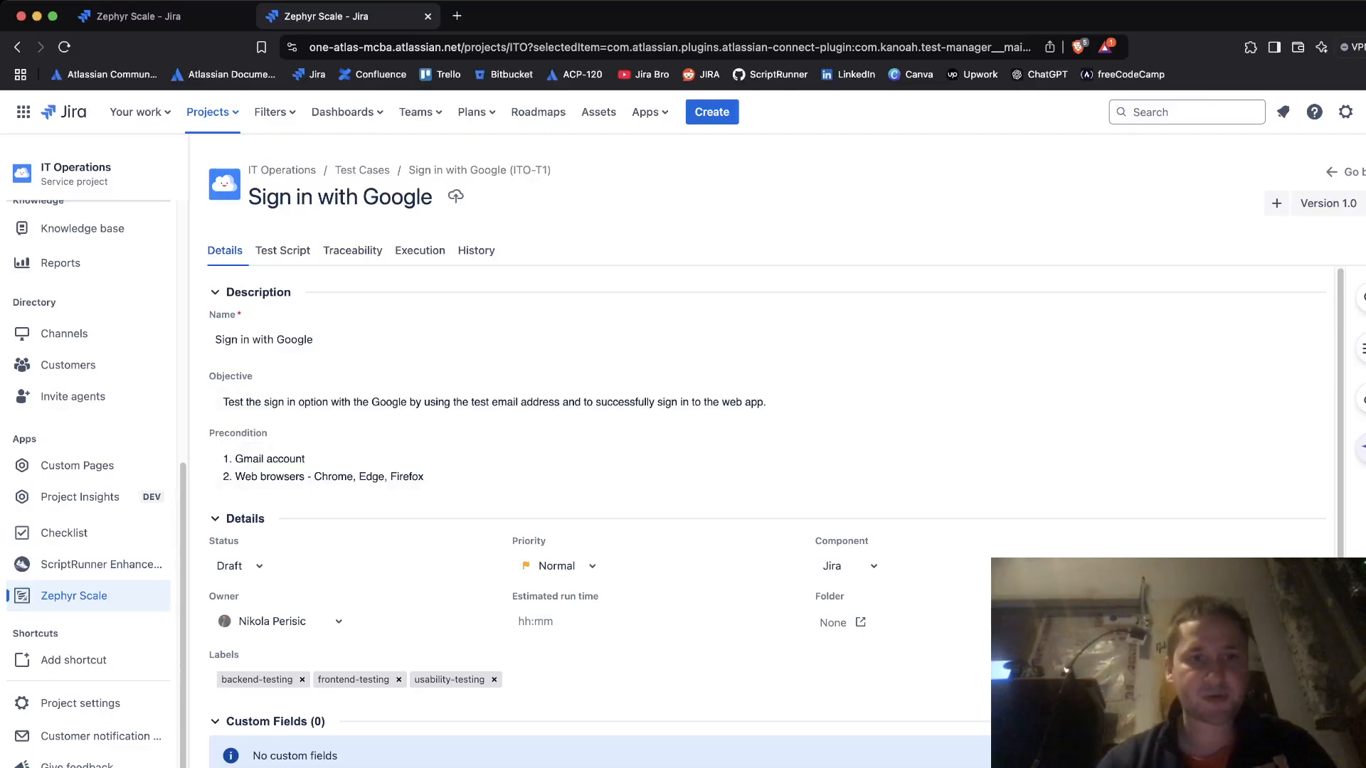
click(74, 596)
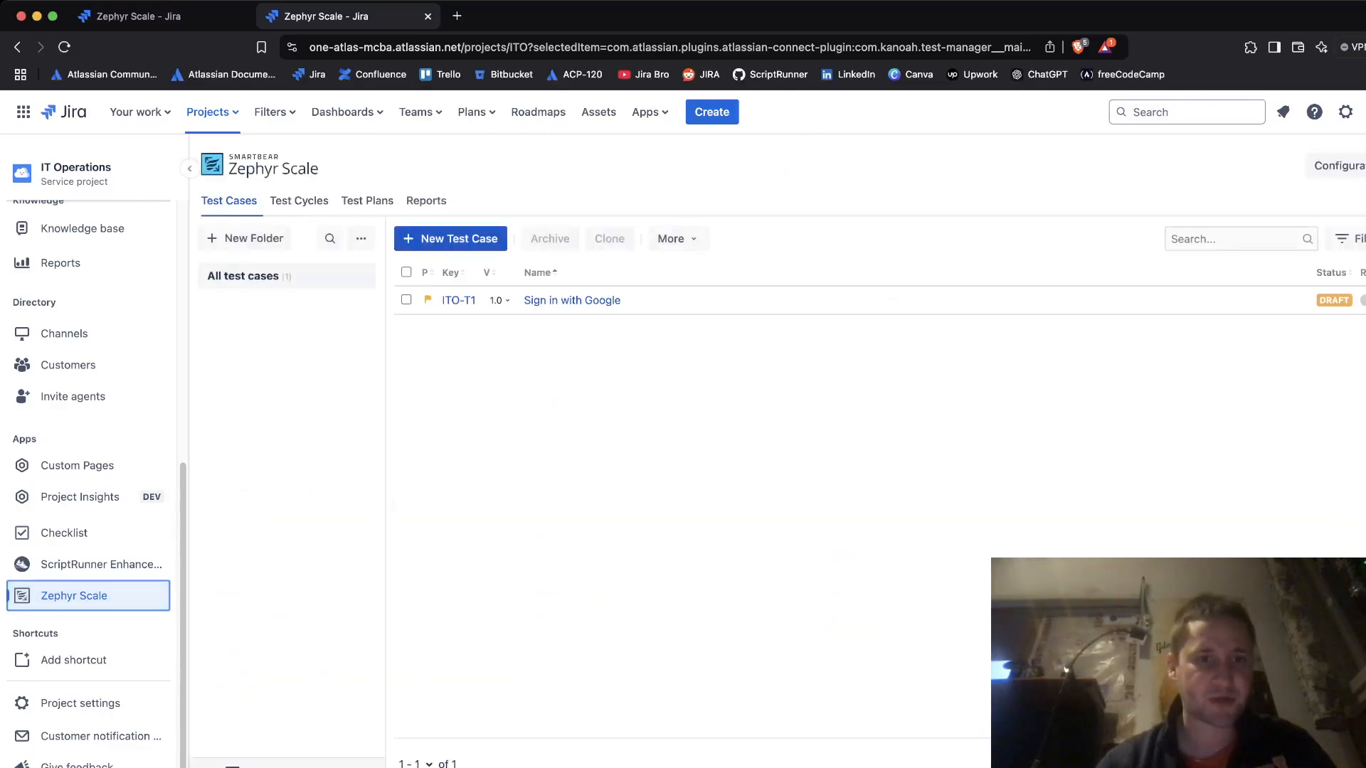
- Open the Test Cycles list and start a new test cycle
click(299, 201)
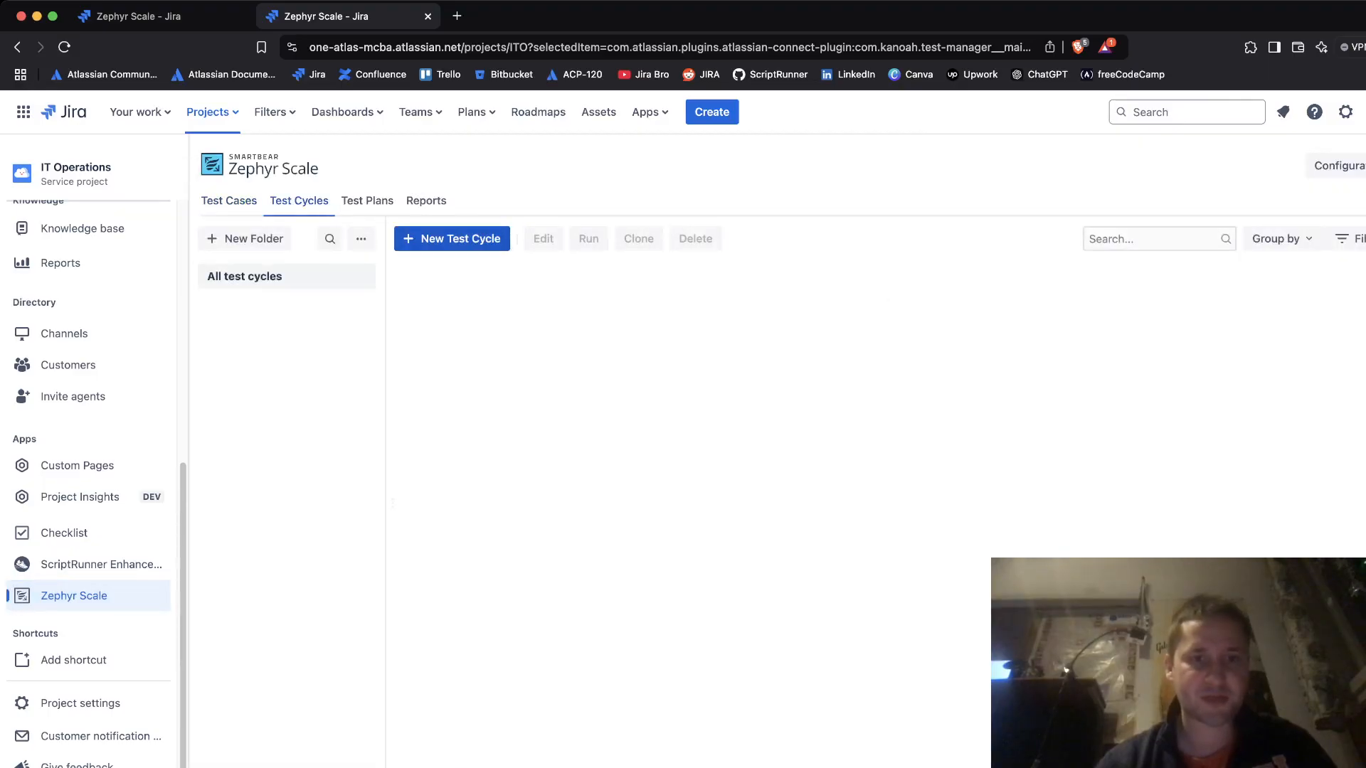
click(452, 239)
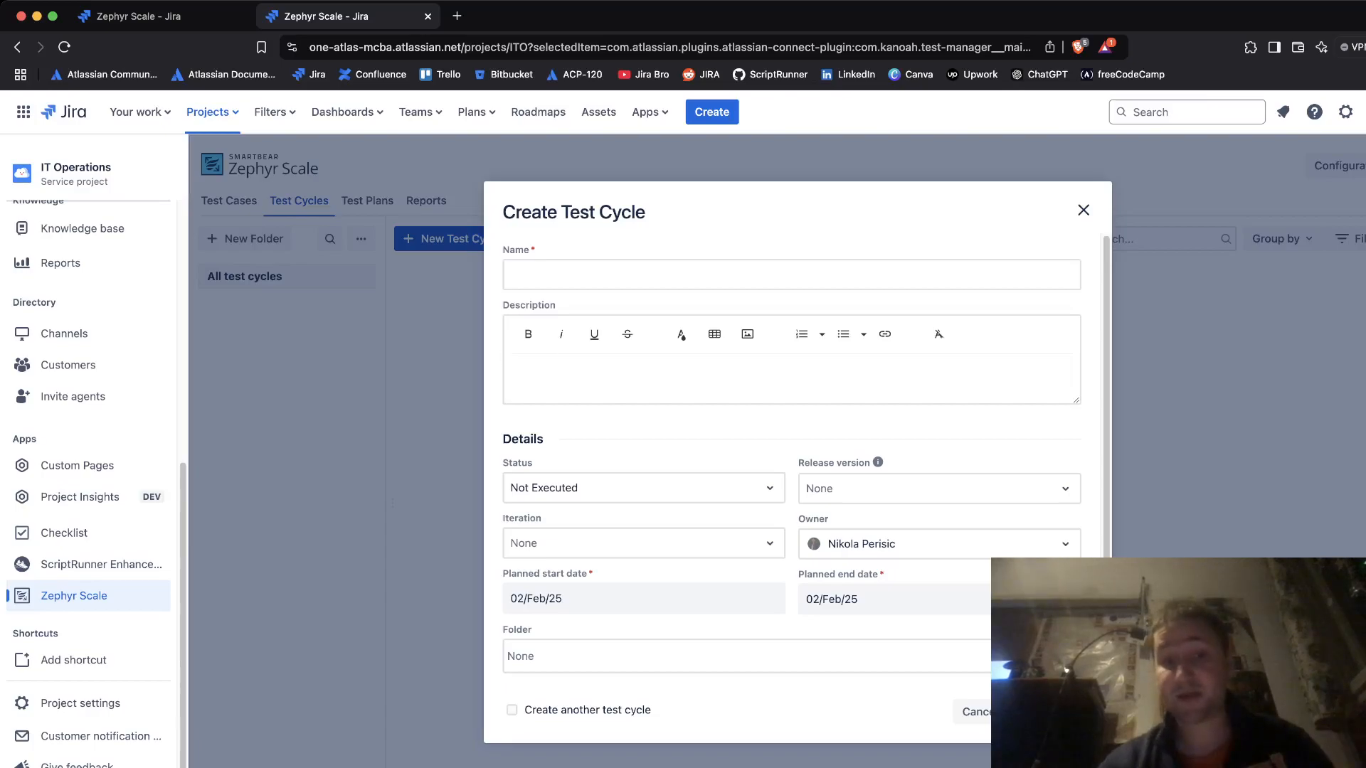
drag(511, 574, 594, 574)
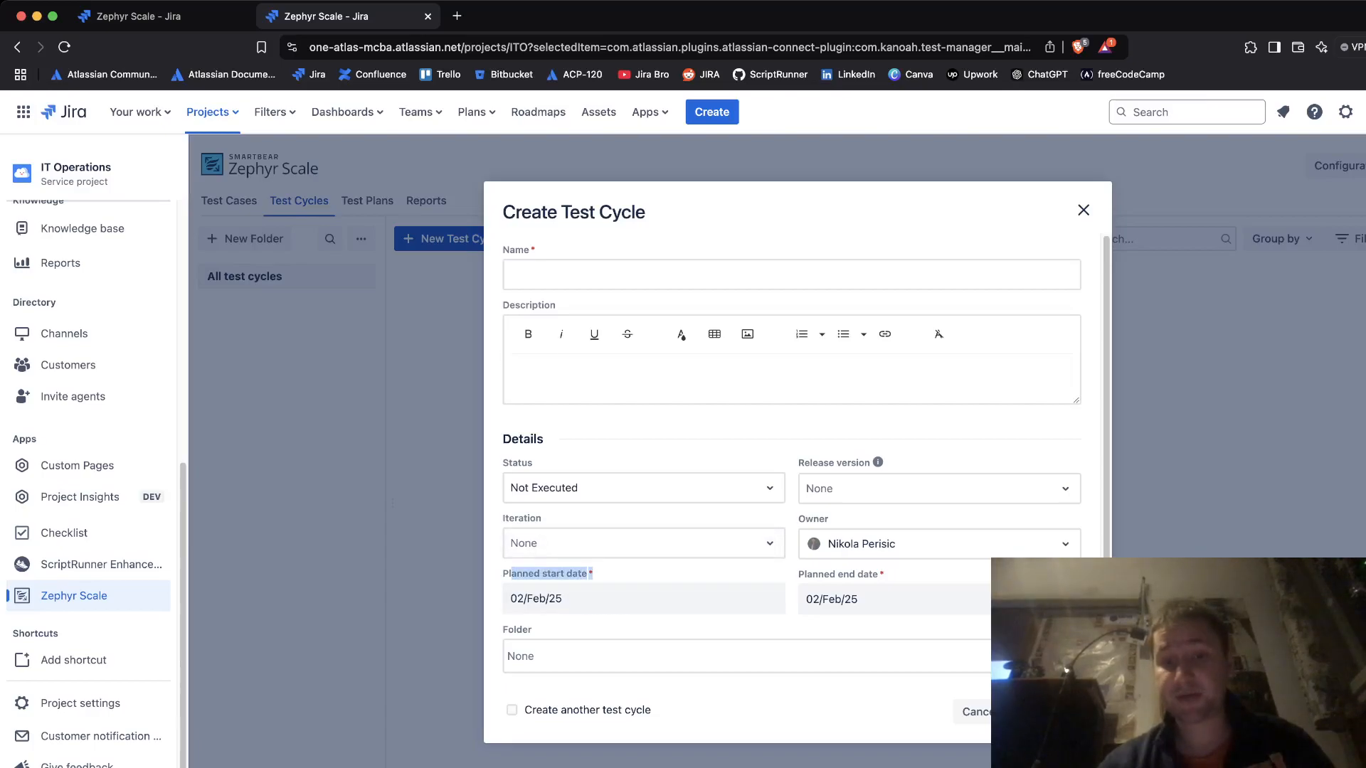
drag(799, 575, 885, 575)
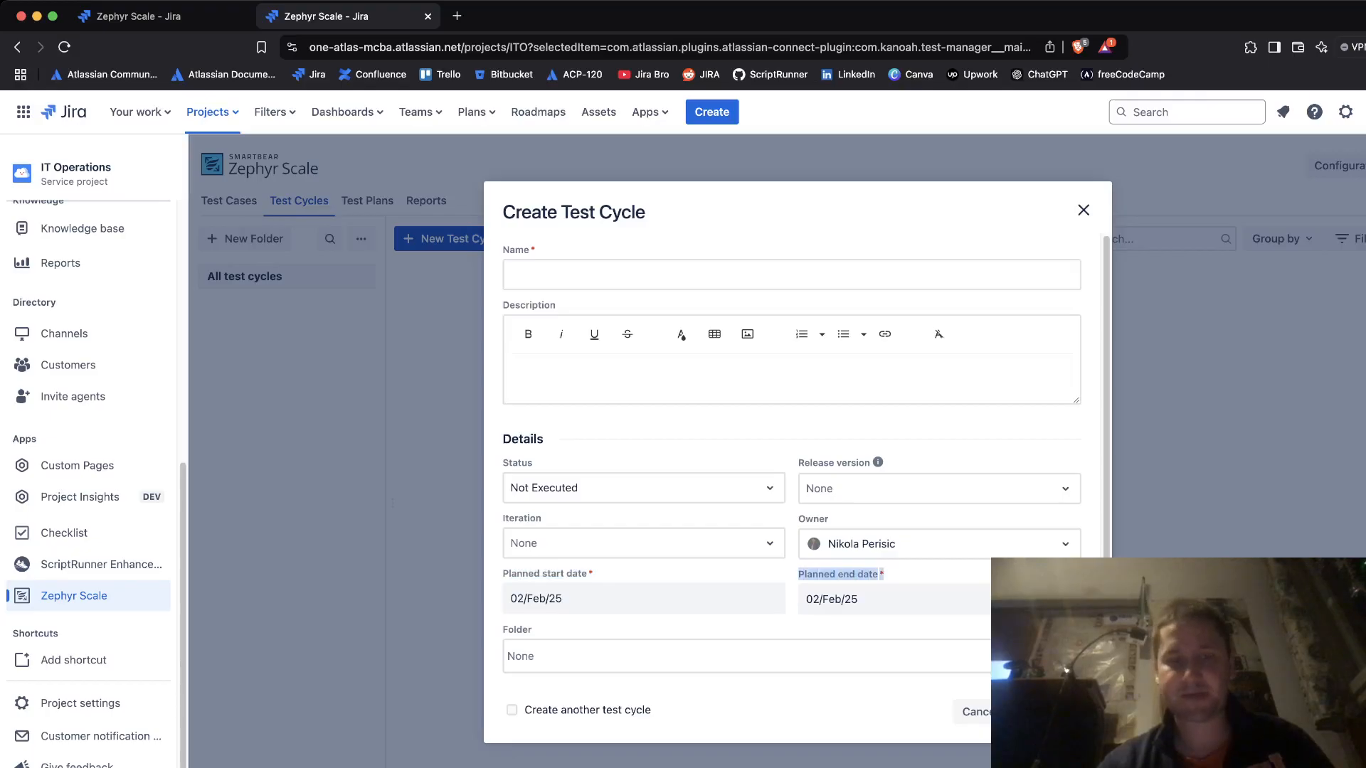
click(894, 575)
- Name the cycle 'Cycle 1' and keep its status as Not Executed
click(512, 275)
text(cYC)
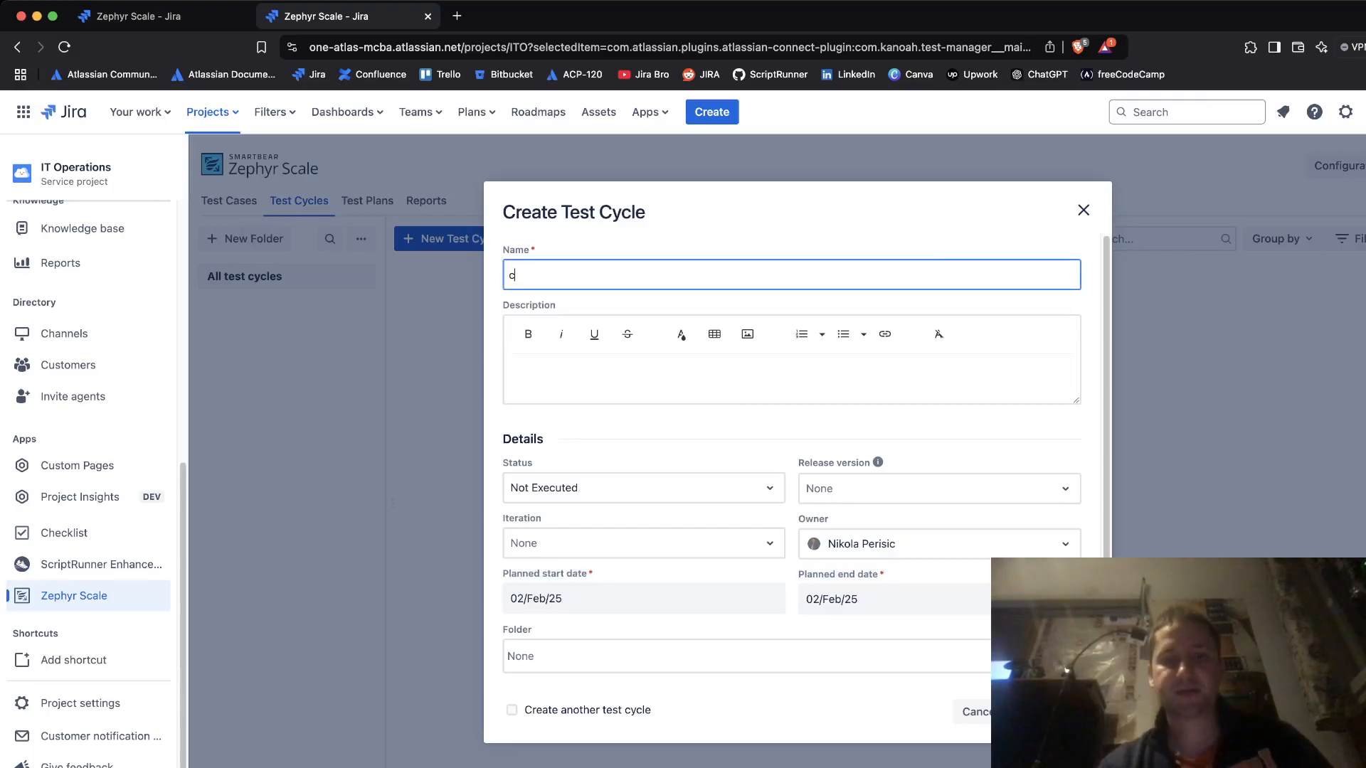
key(BackSpace)
key(BackSpace)
key(BackSpace)
text(Cycl)
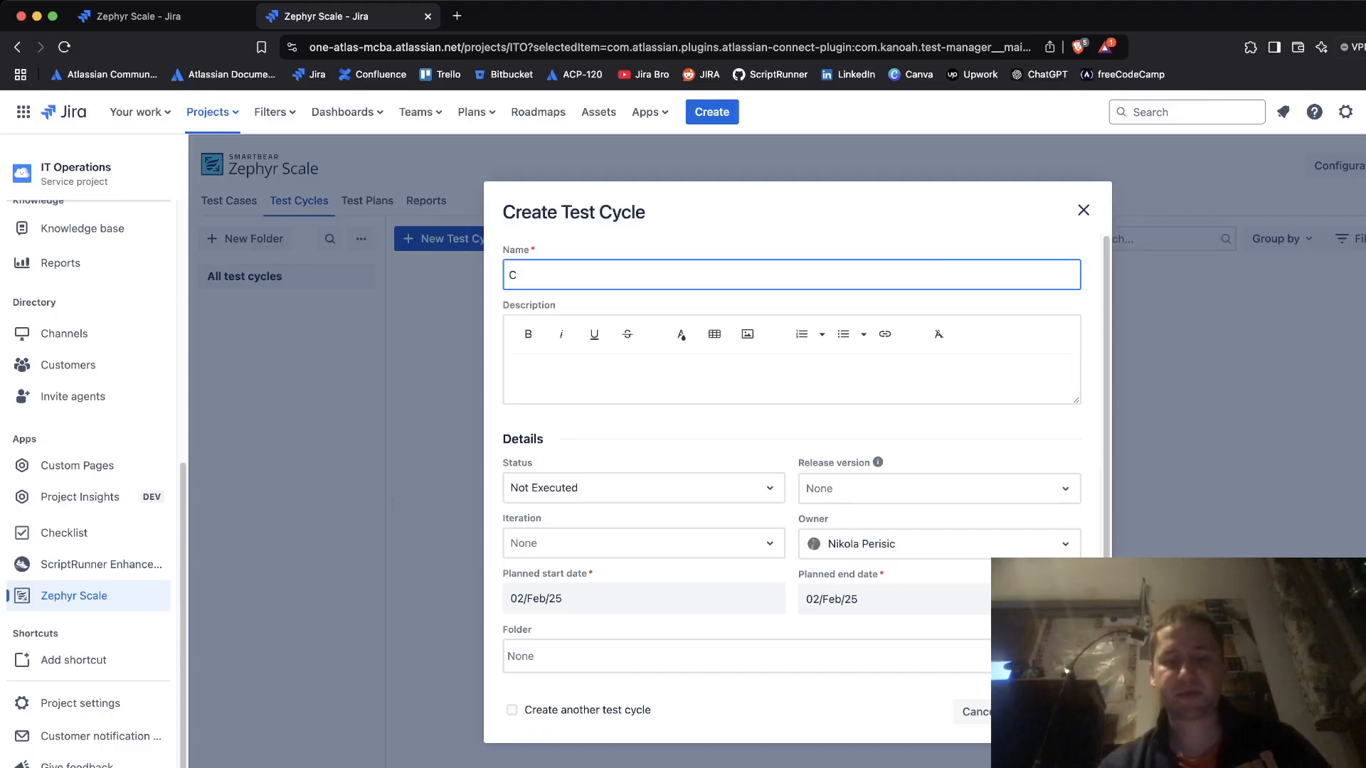
text(e 1)
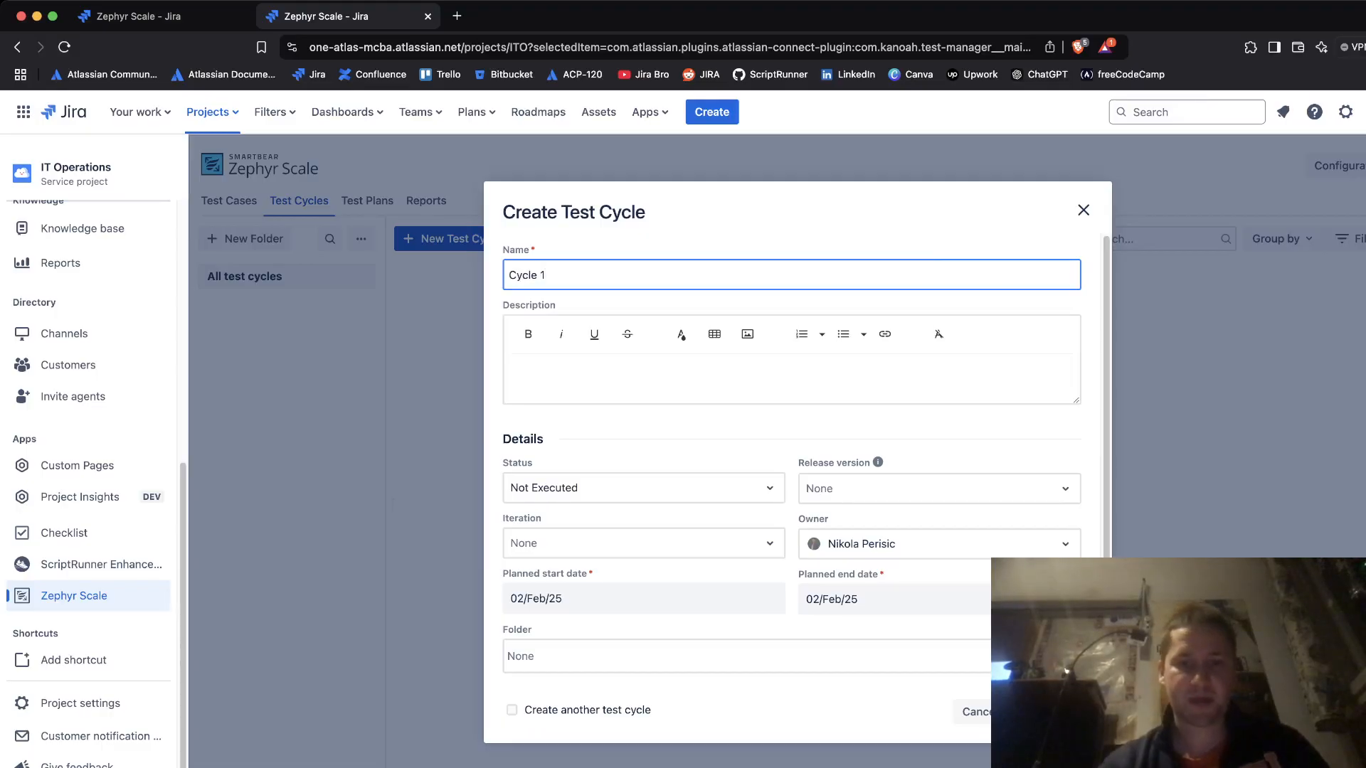
click(643, 488)
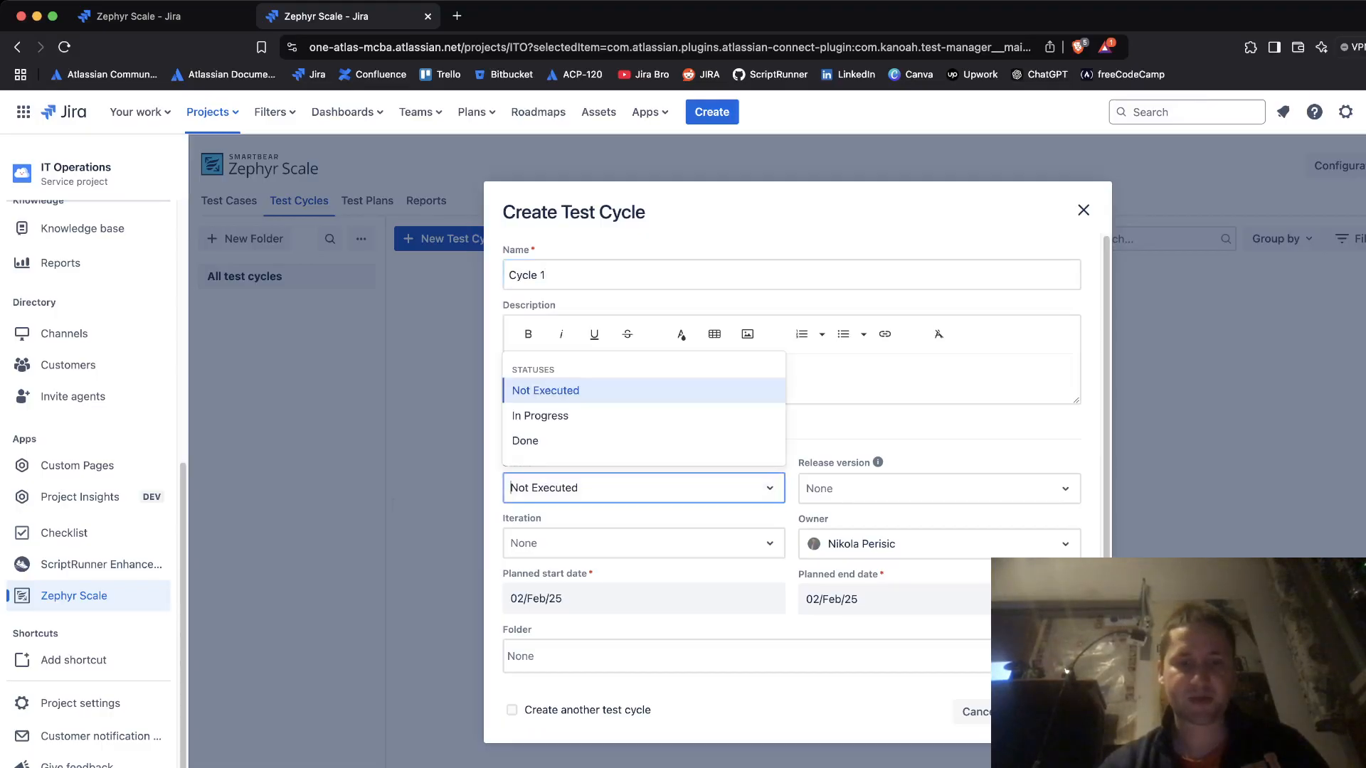
click(643, 488)
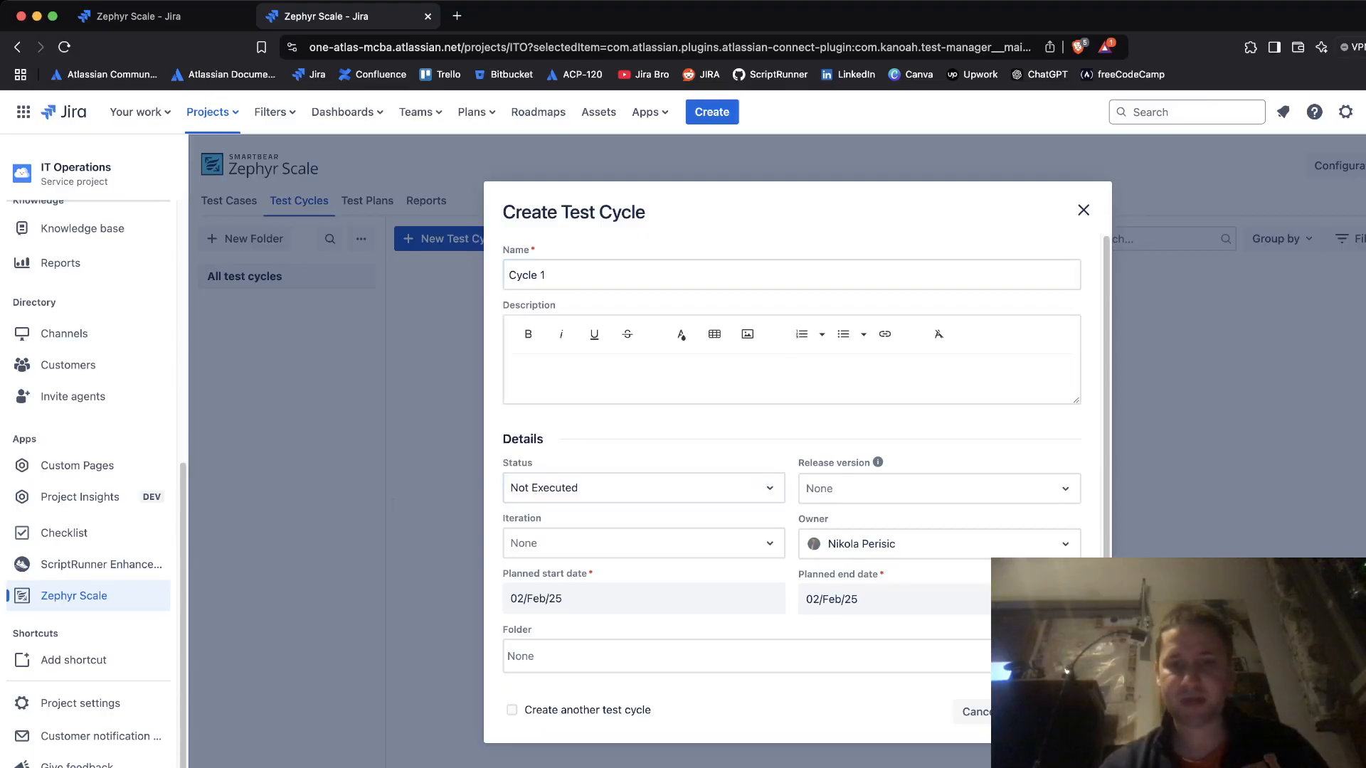
click(939, 488)
click(939, 489)
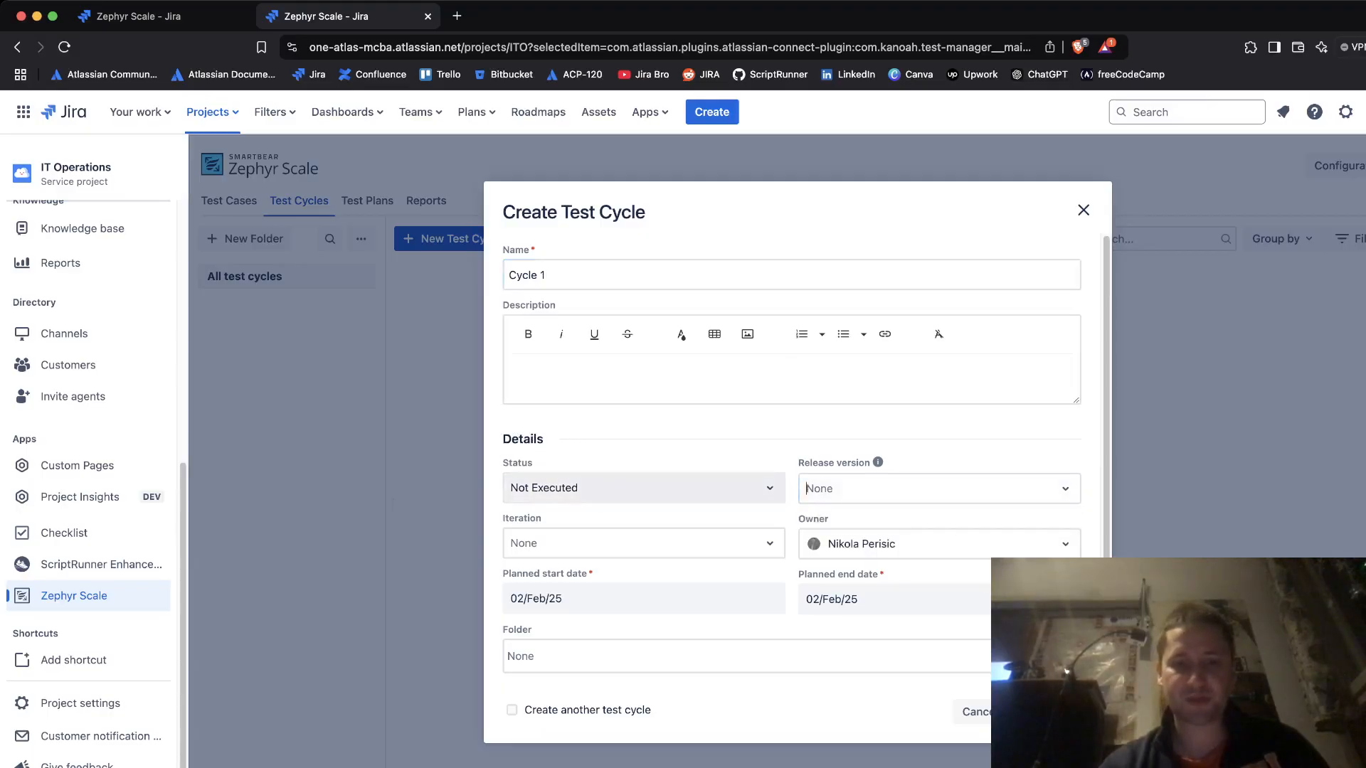
click(643, 544)
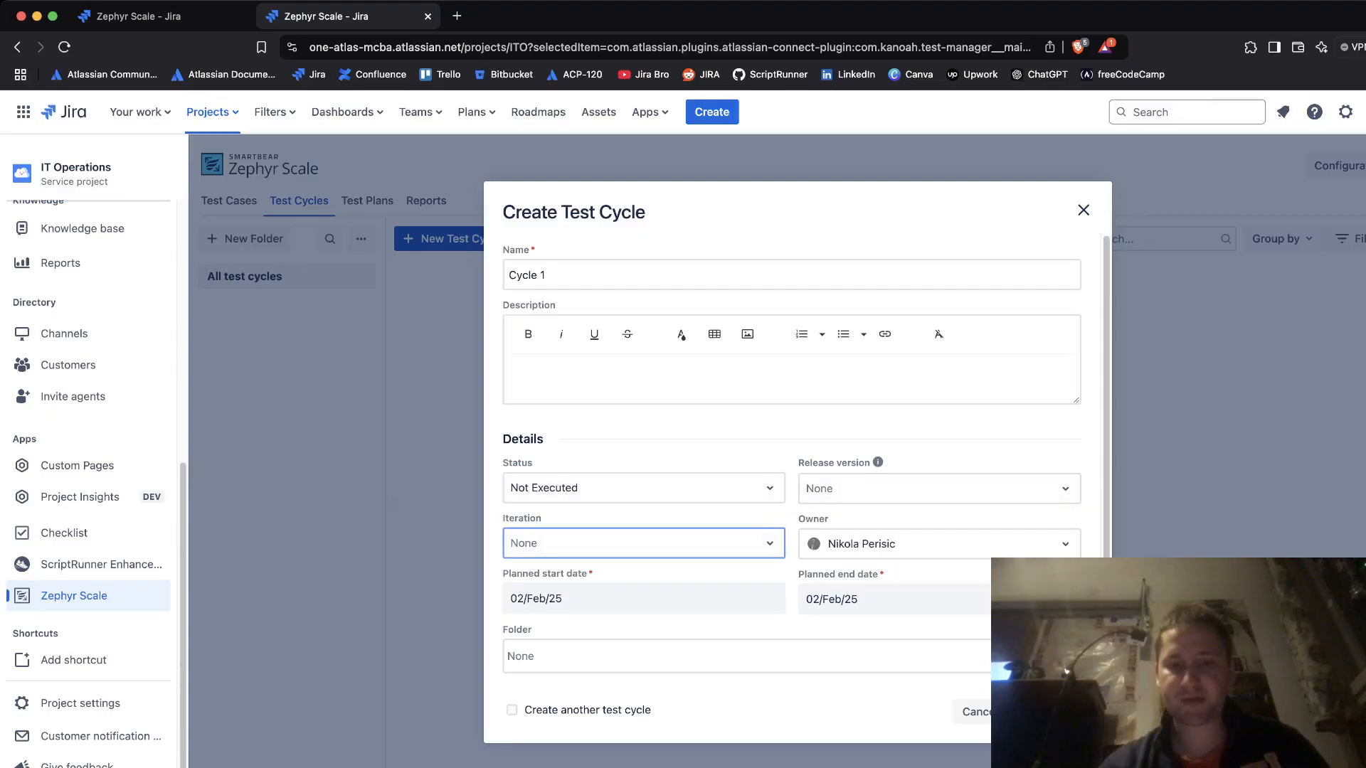
- Plan the cycle from 03/Feb/25 to 04/Feb/25 and create it
click(644, 599)
click(566, 451)
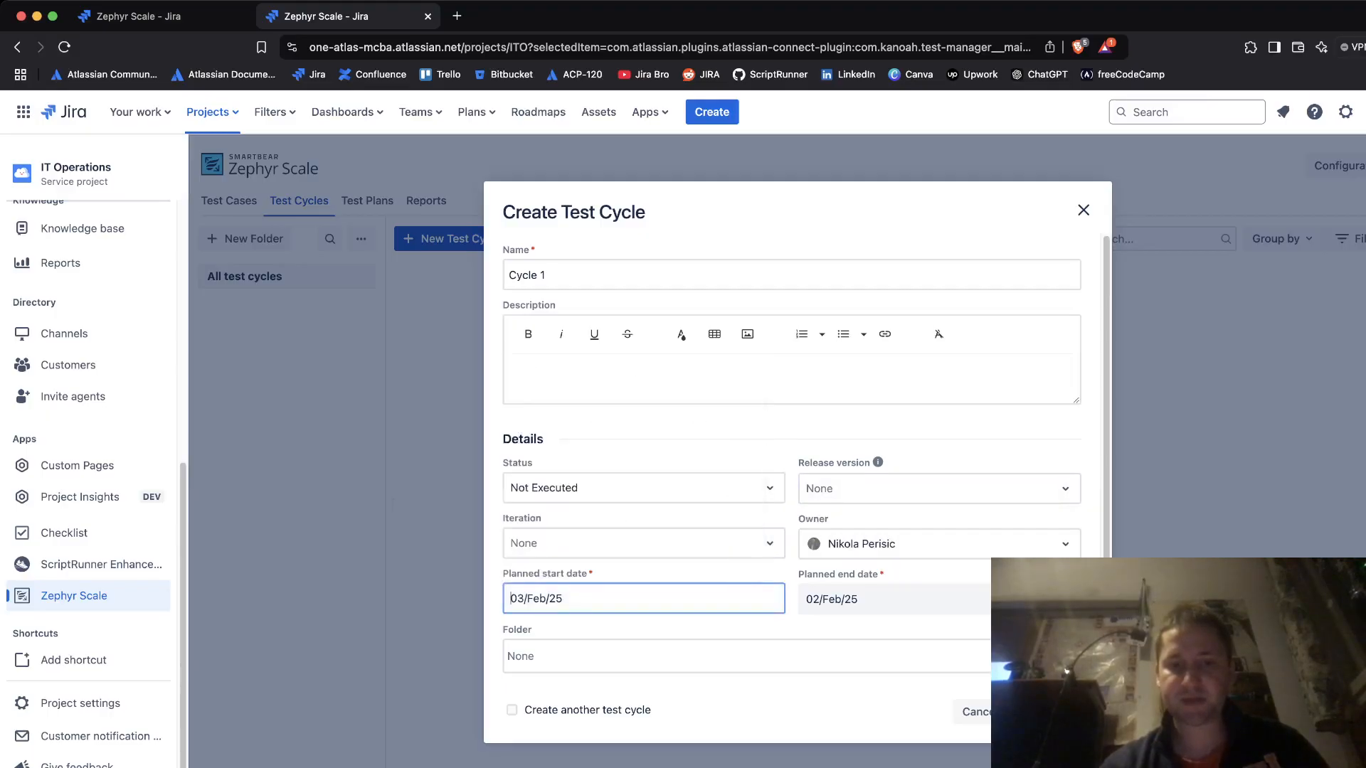
click(889, 599)
click(894, 452)
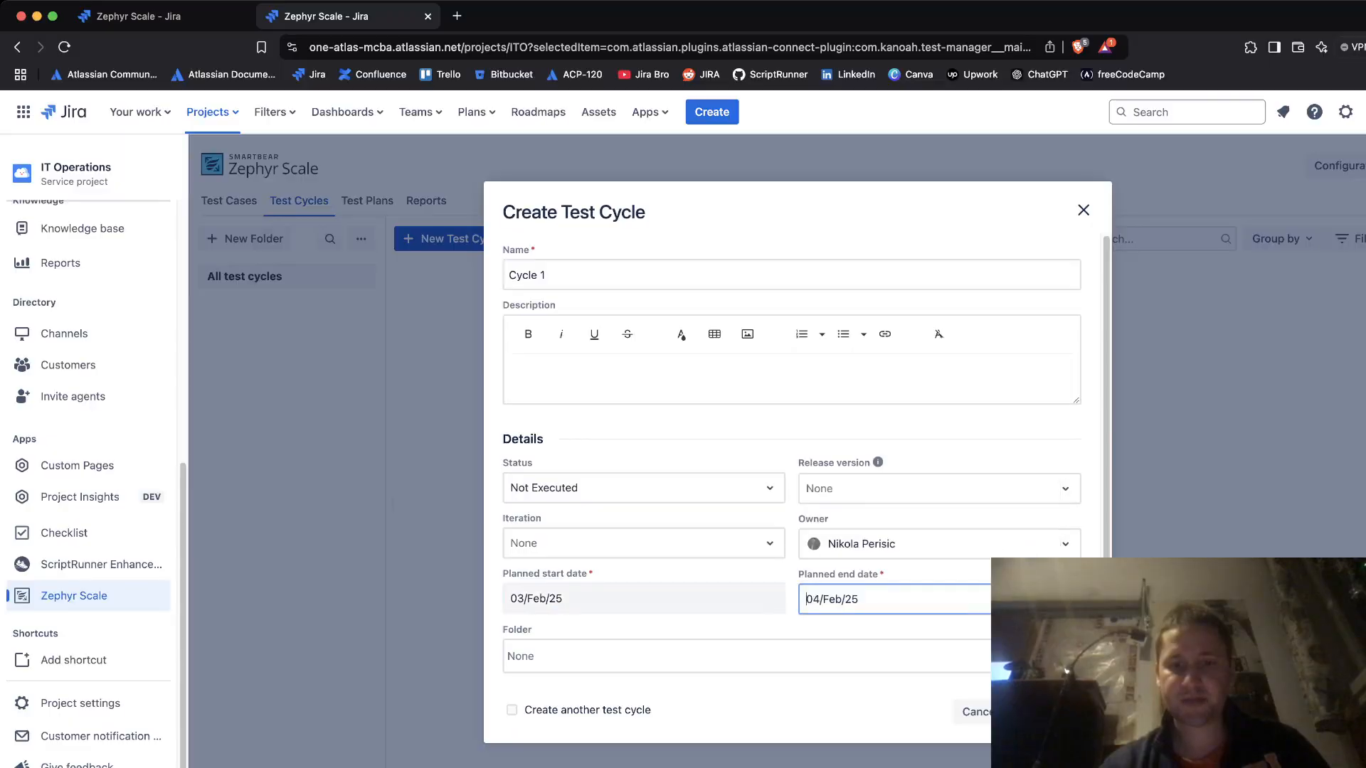
click(791, 378)
click(791, 425)
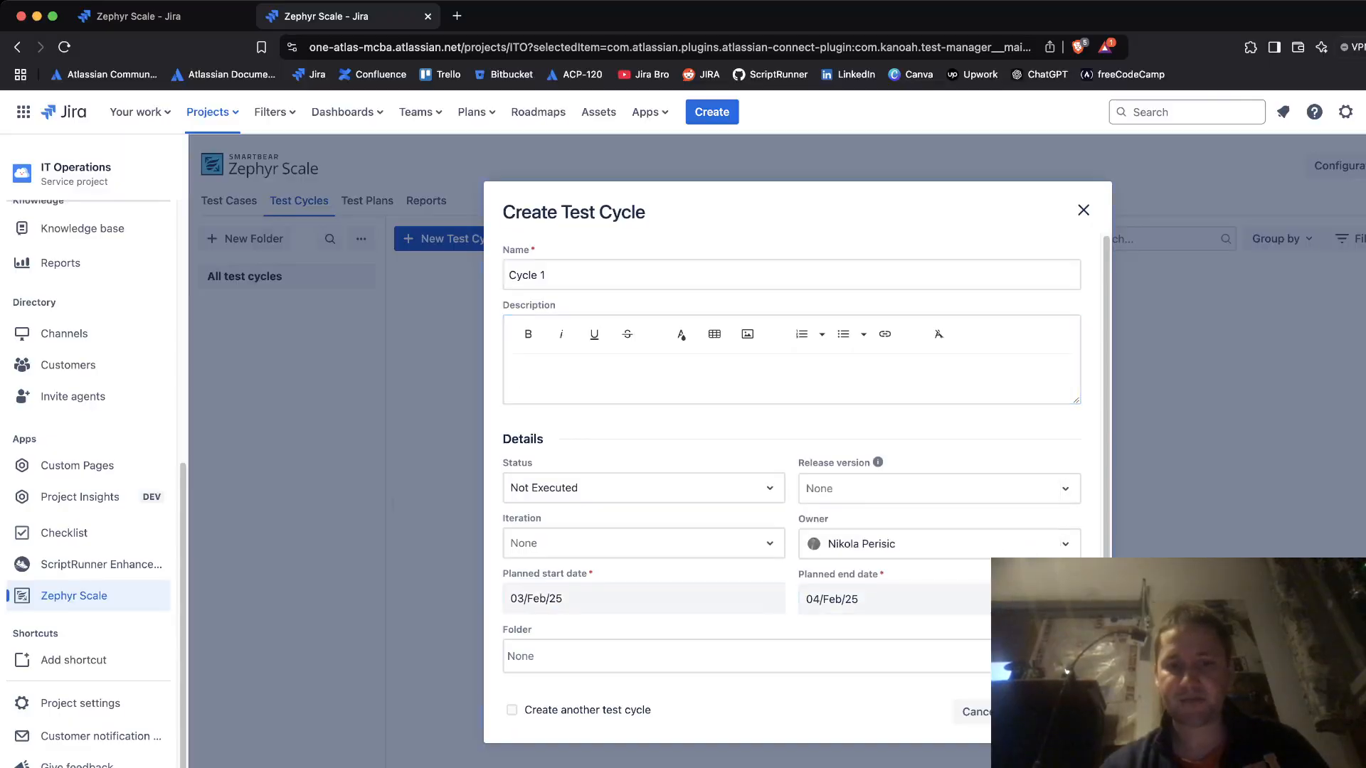
click(1051, 711)
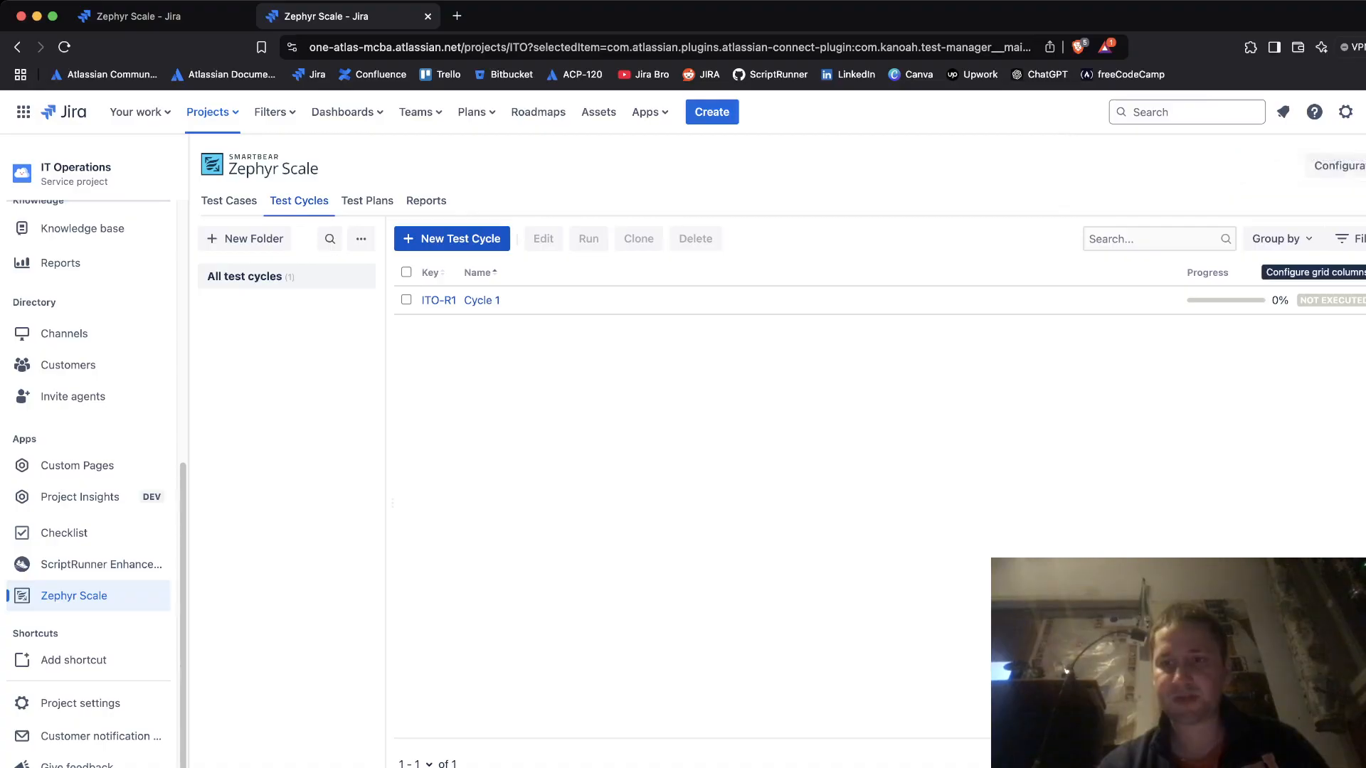
- Show the Owner, Effort, Assigned to and Test cases columns in the test cycles grid
click(1363, 239)
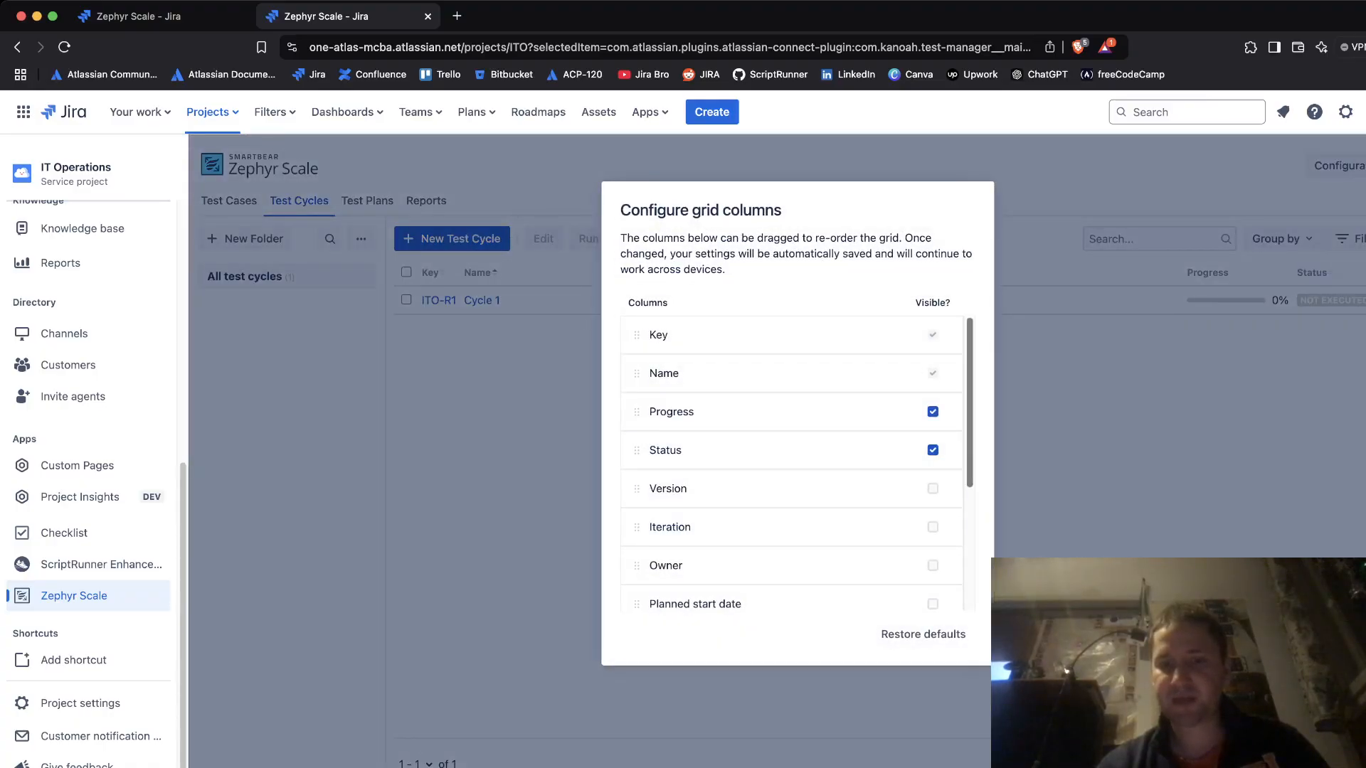
scroll(783, 435, down, 5)
scroll(782, 434, up, 2)
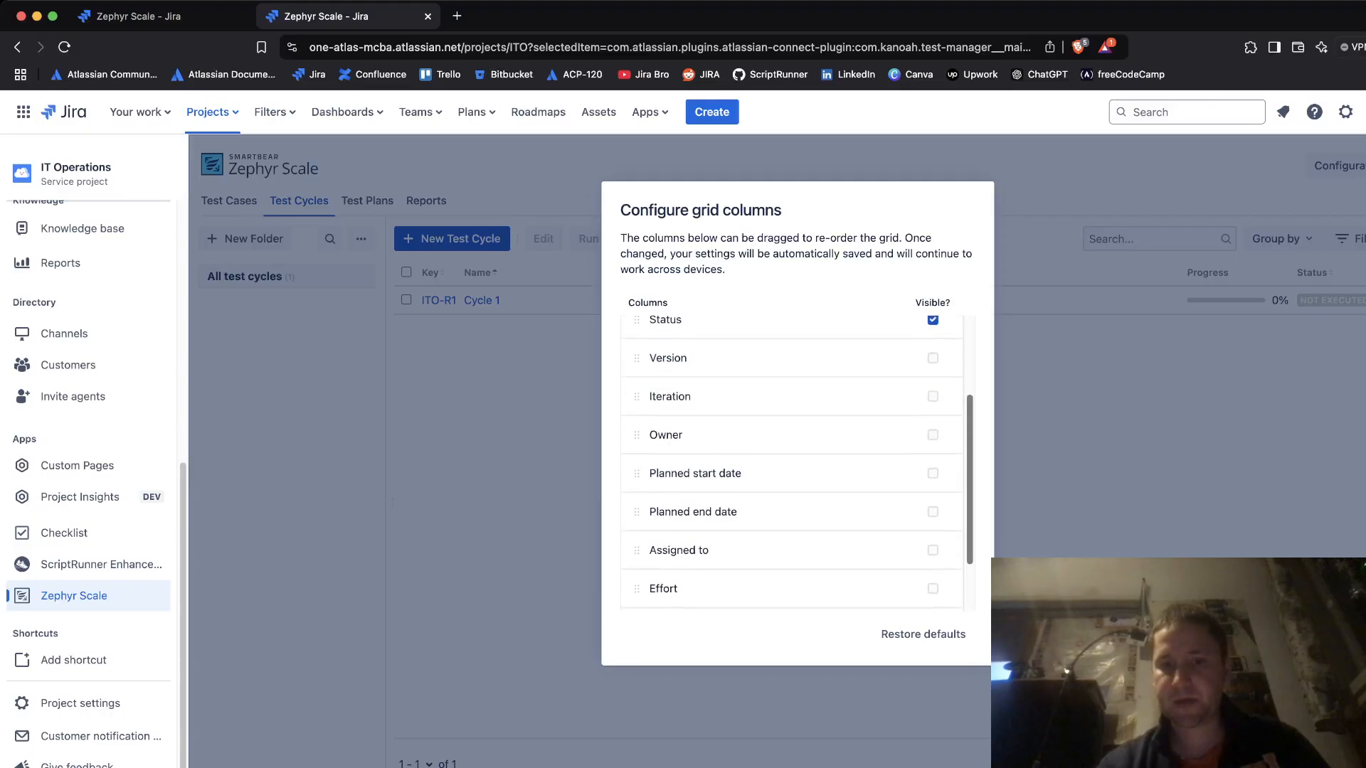
click(933, 435)
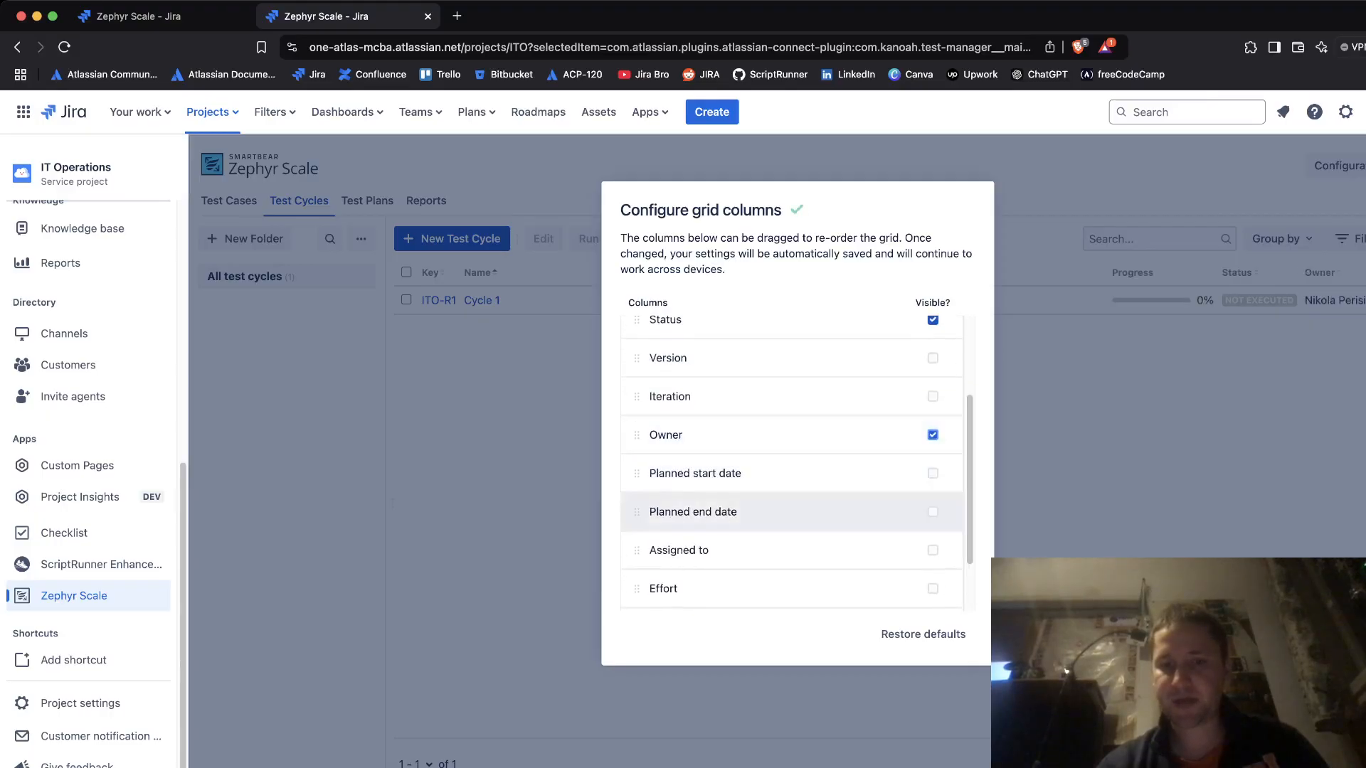
click(933, 588)
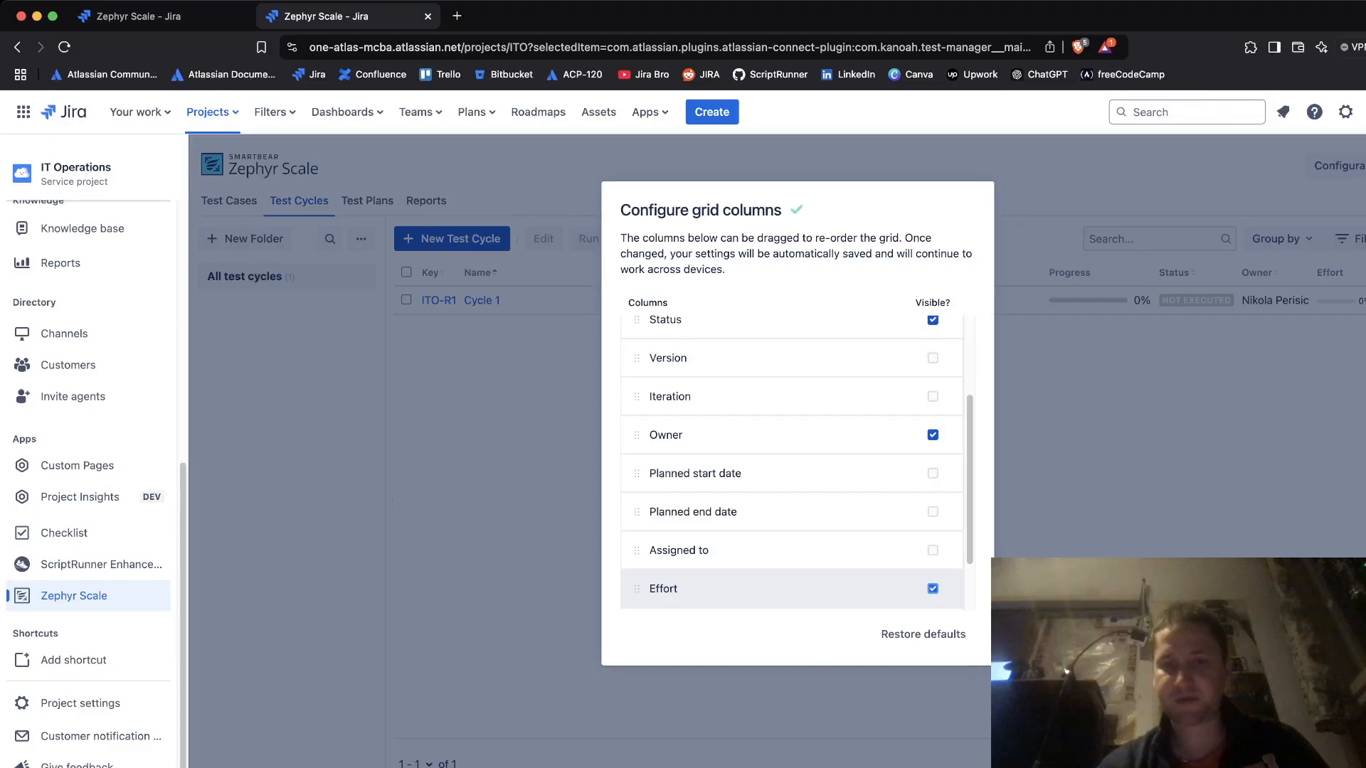
click(933, 550)
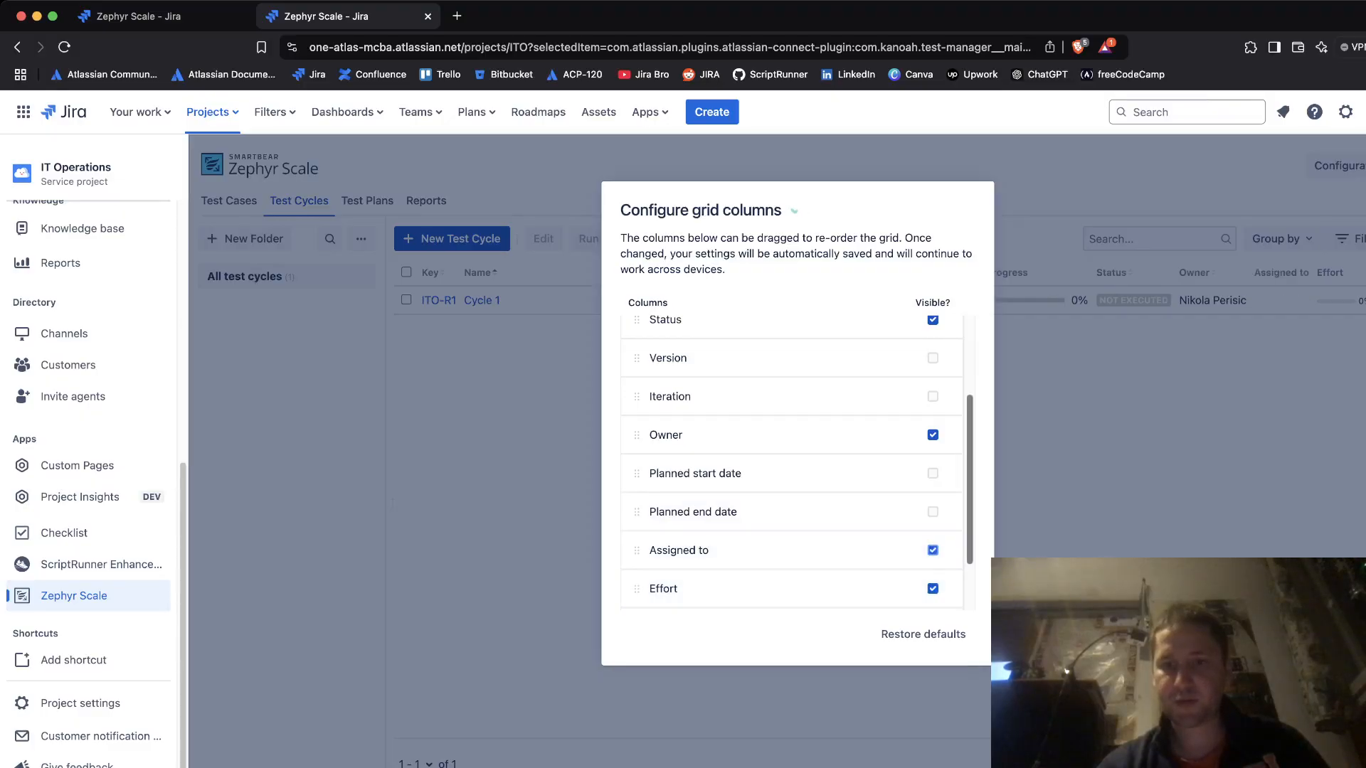
scroll(790, 462, down, 2)
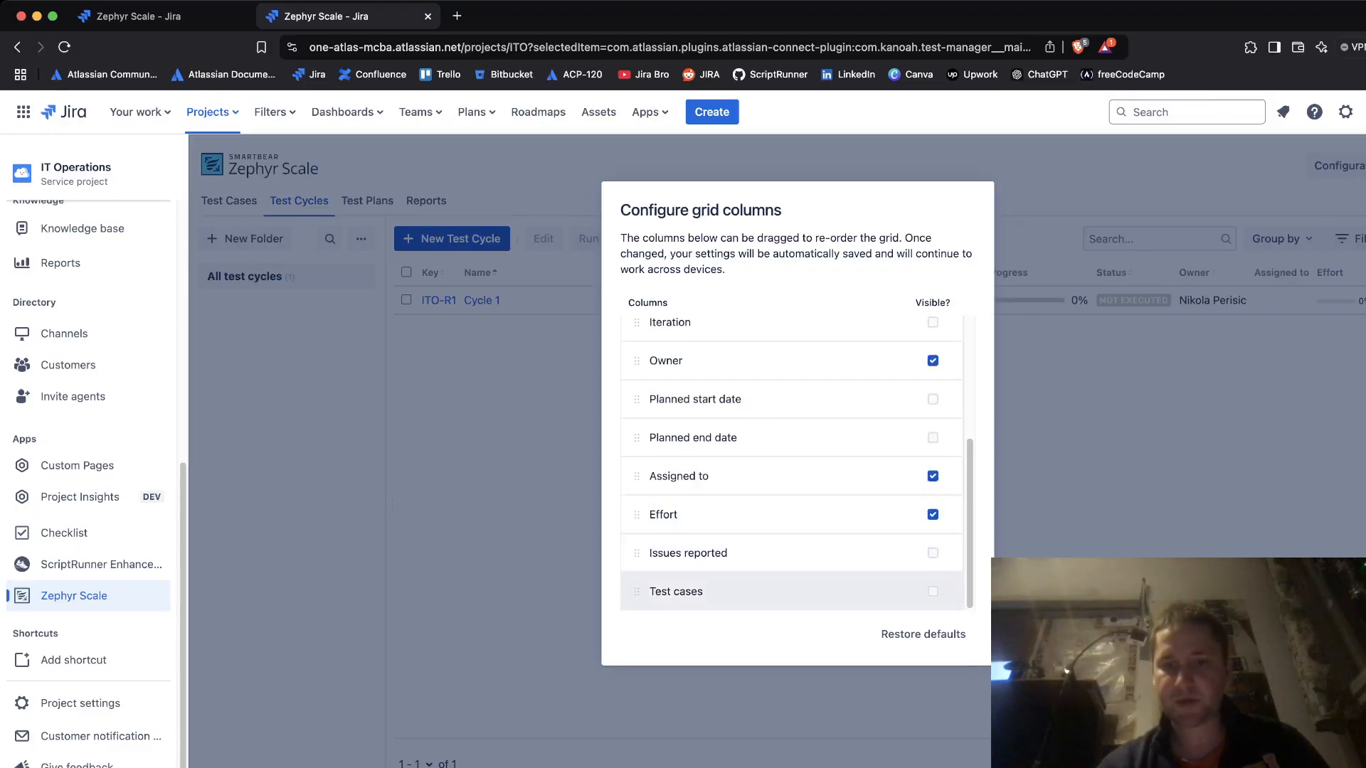
click(933, 591)
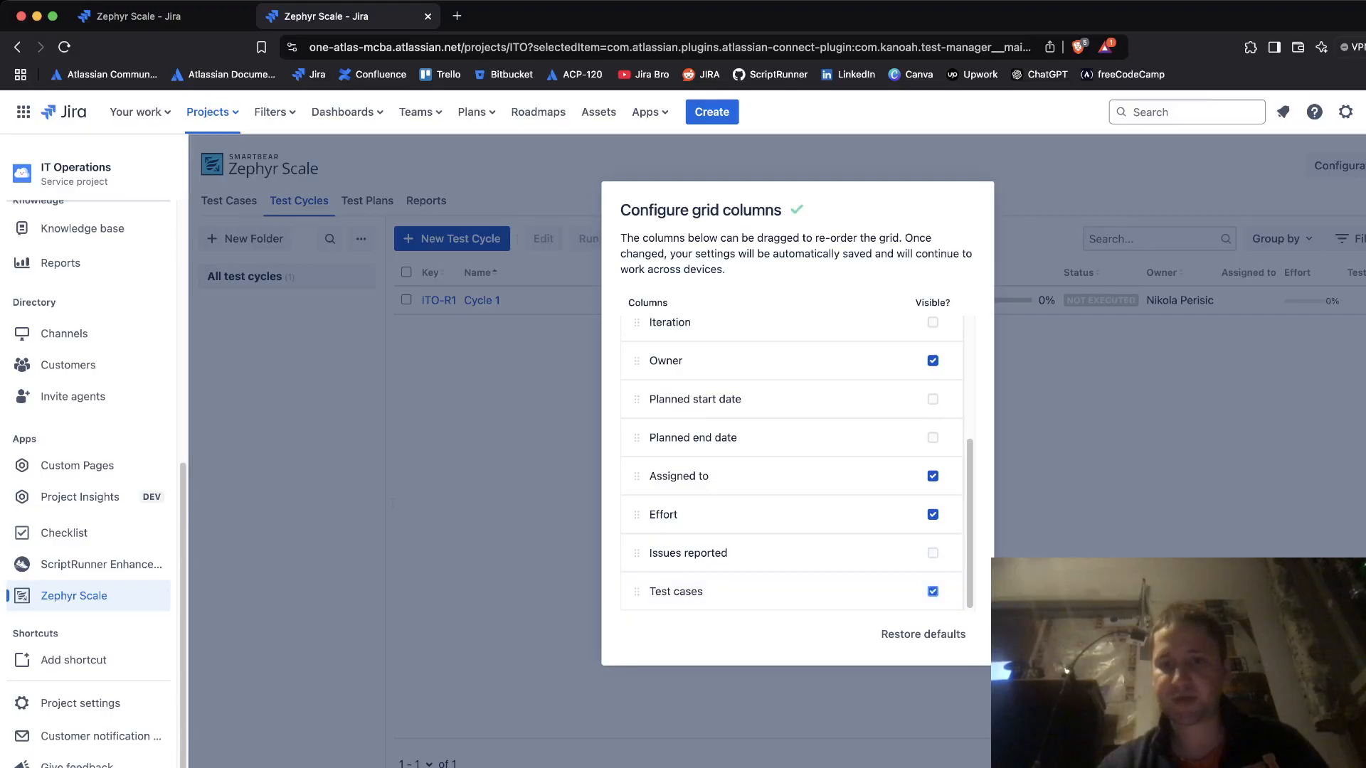
key(Escape)
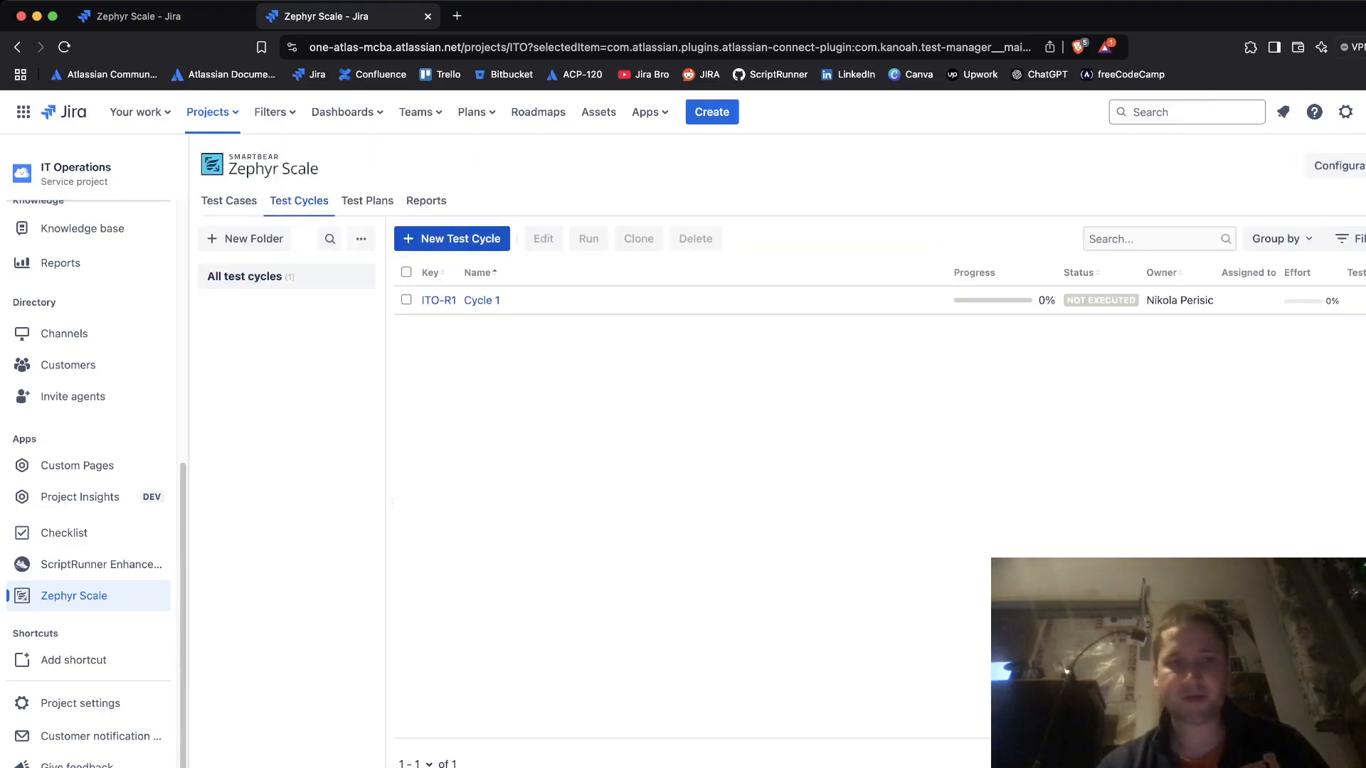
click(229, 202)
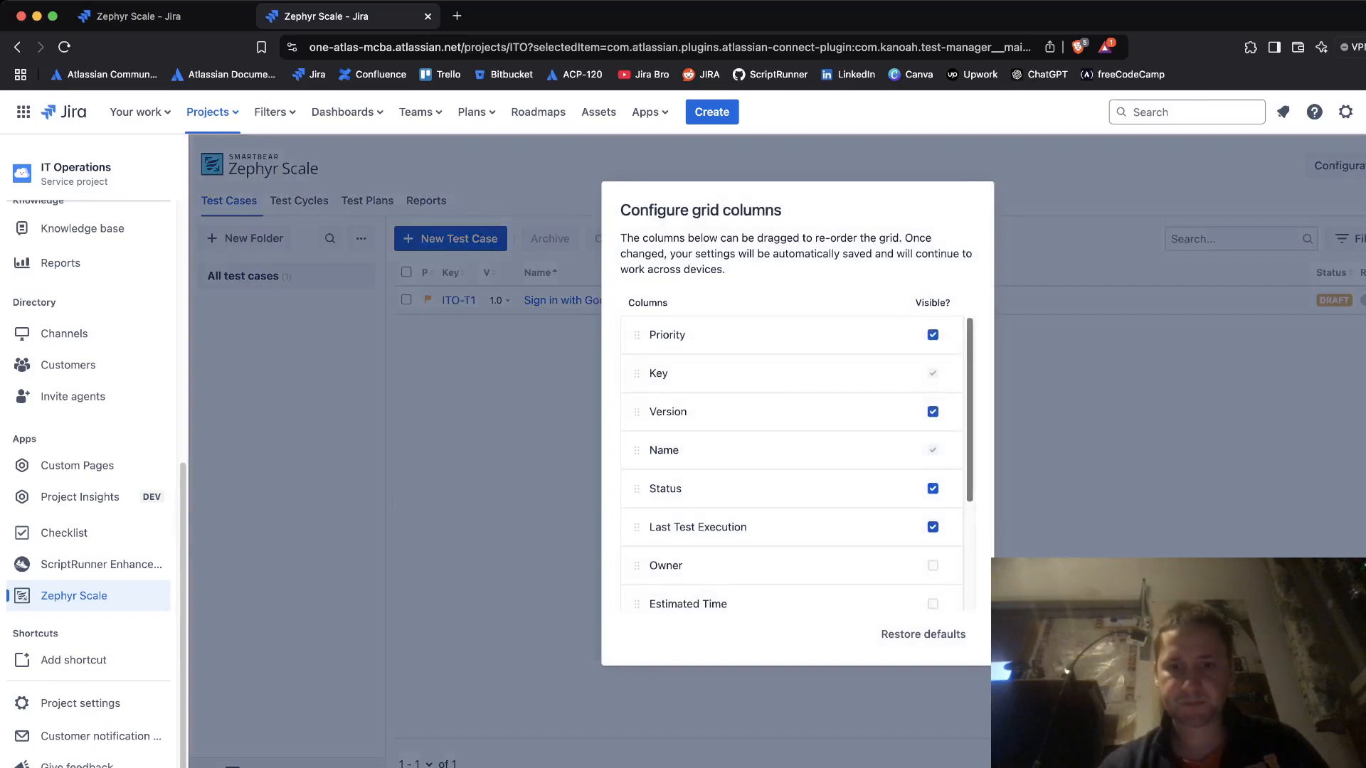
- Tick Created On, Created By, Labels, Component and Owner in the test case grid columns
scroll(793, 462, down, 4)
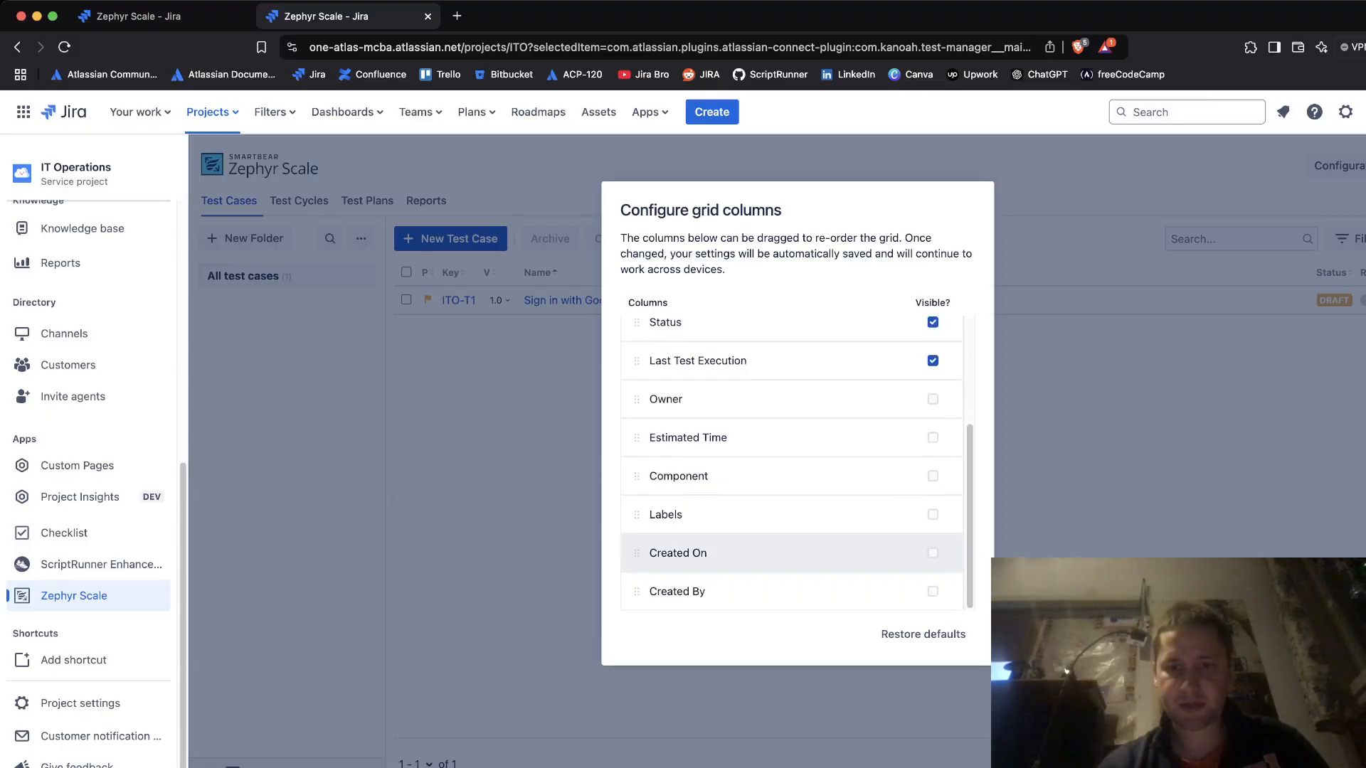
click(933, 553)
click(933, 592)
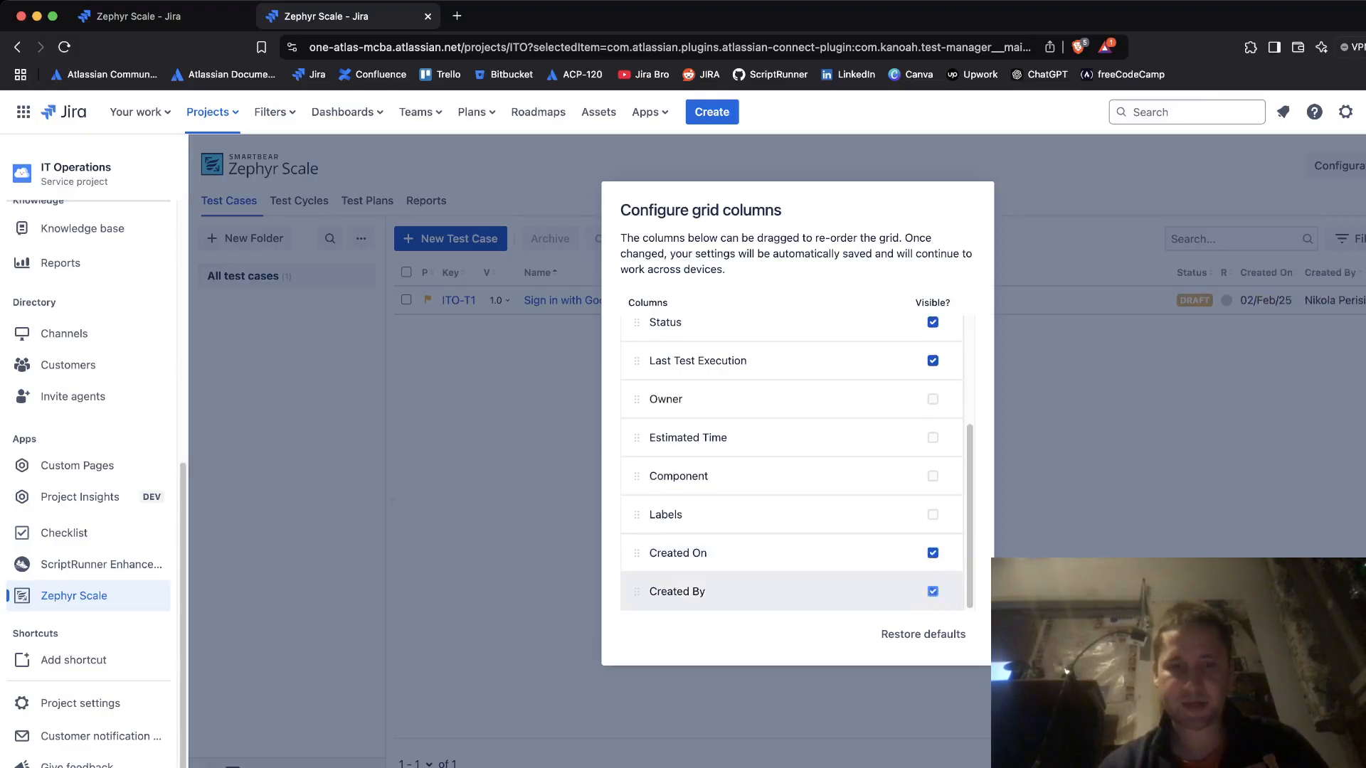
click(933, 514)
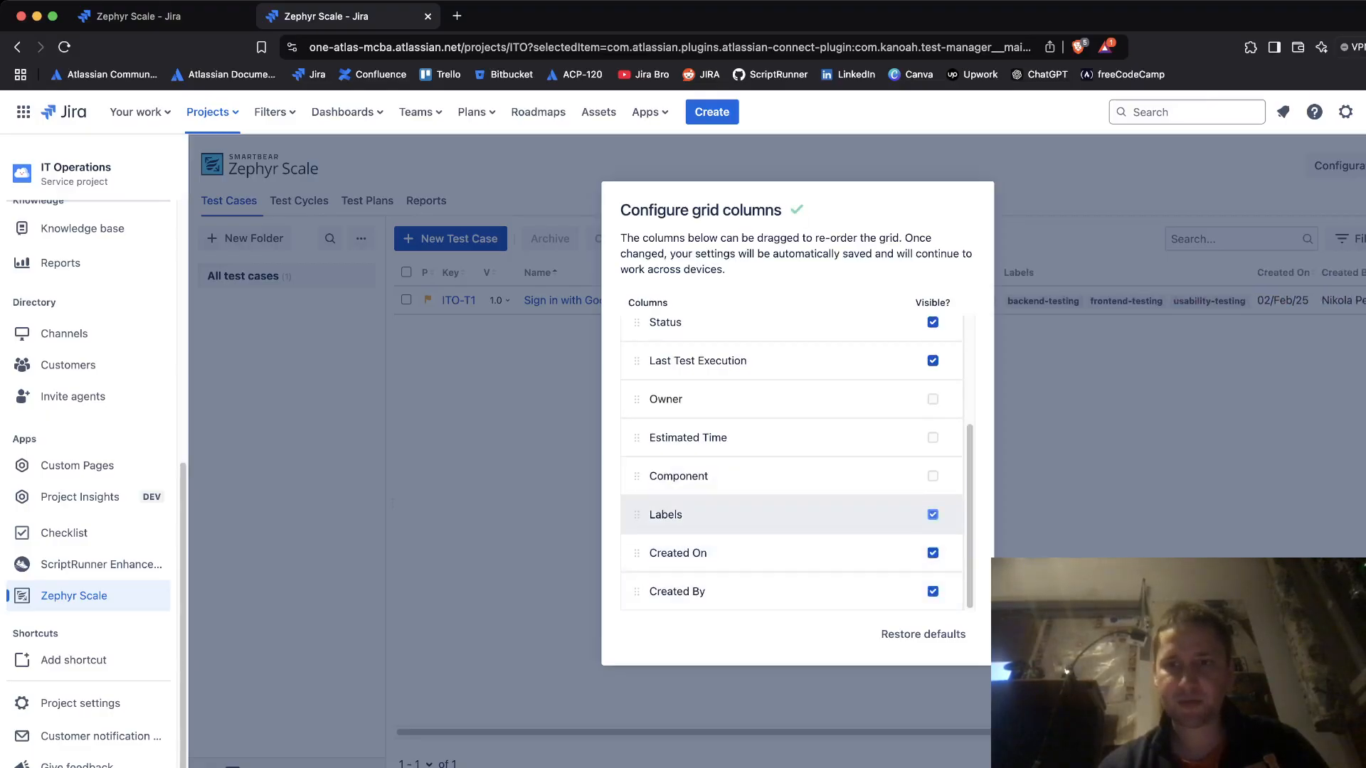
click(933, 476)
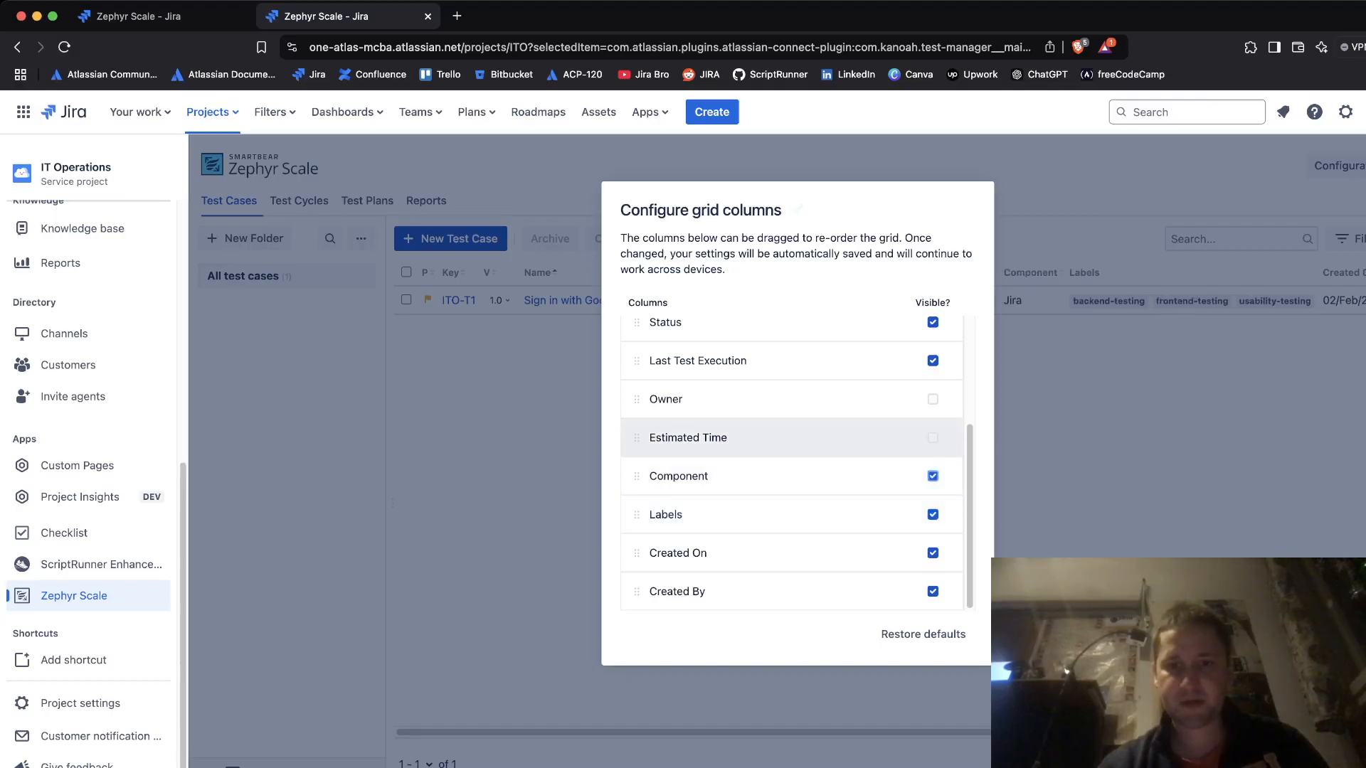
click(933, 399)
key(Escape)
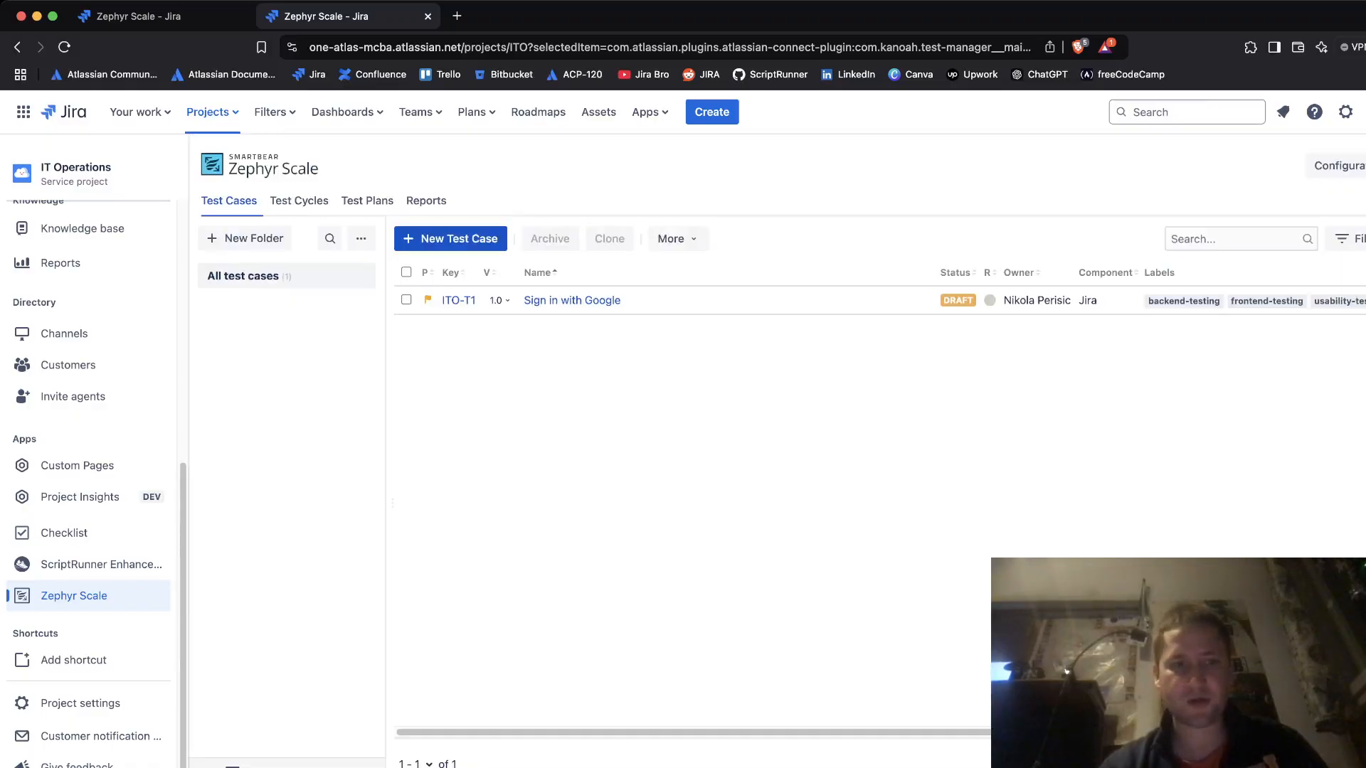
- Widen the grid slightly and look over the bulk, import and export options
drag(385, 503, 382, 502)
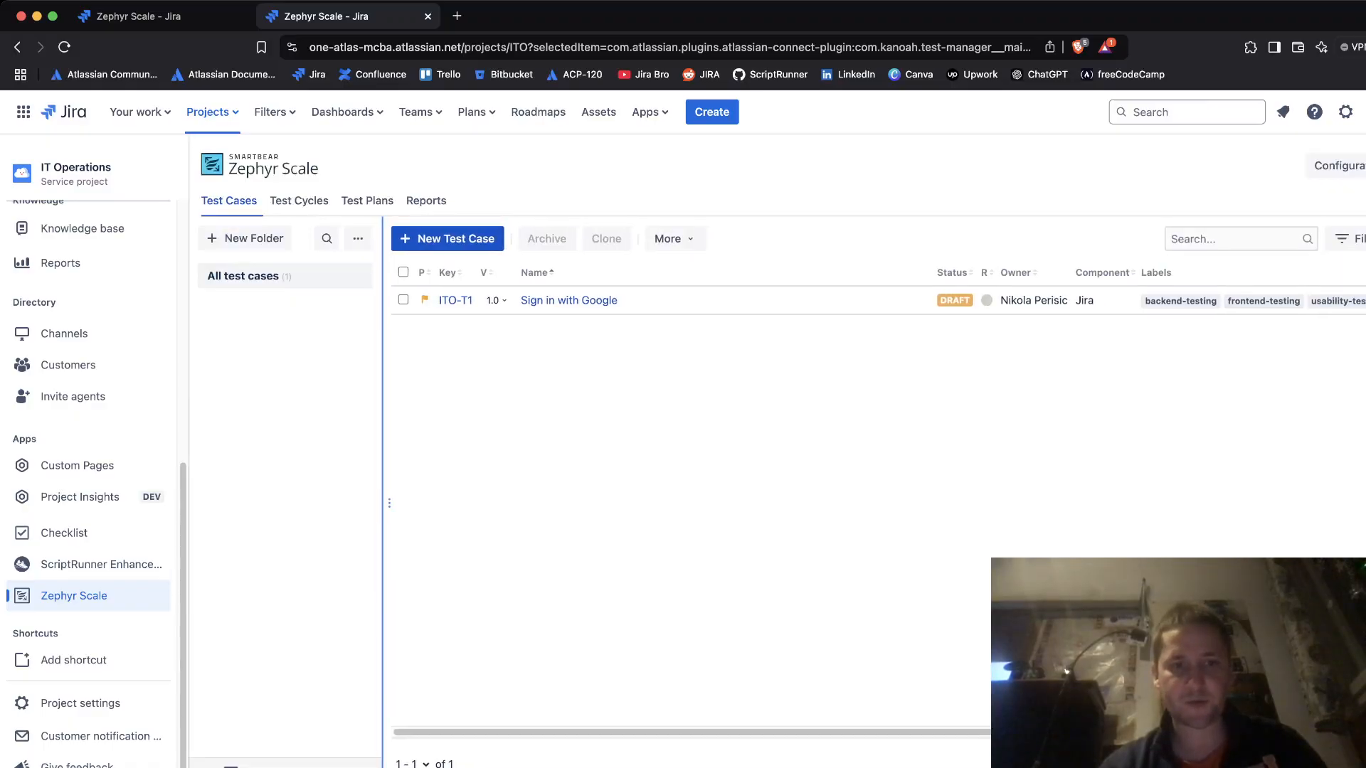
click(672, 239)
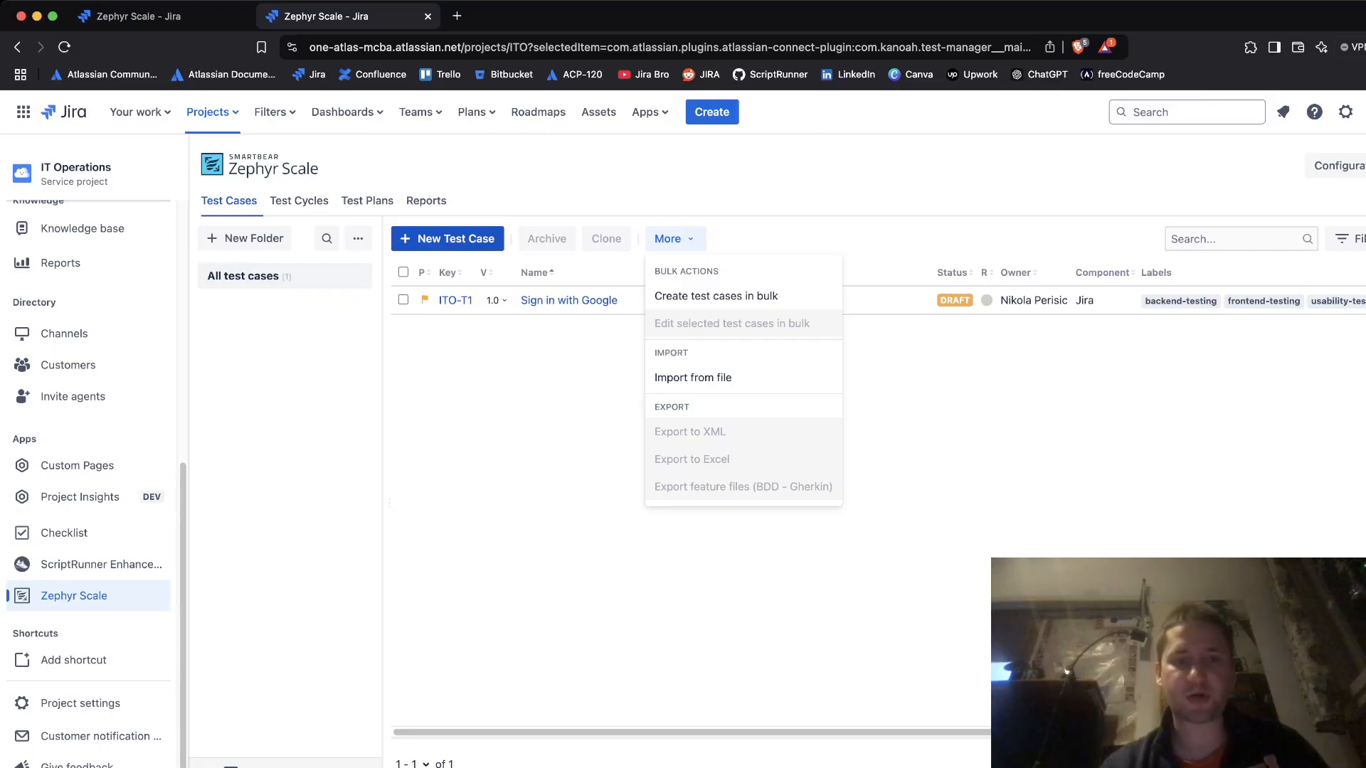
key(Escape)
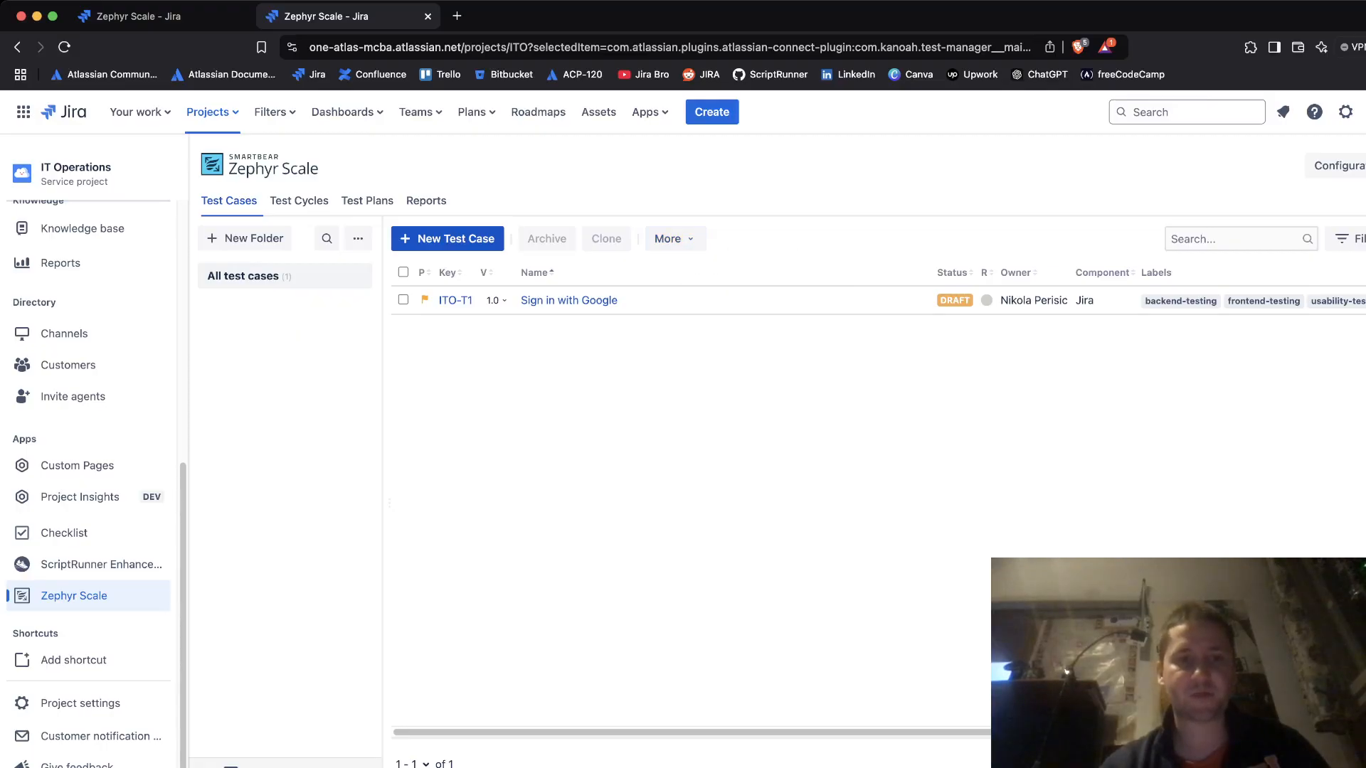
- Check the Test Cycles list and the empty Test Plans list, then list the available reports
click(299, 201)
click(367, 201)
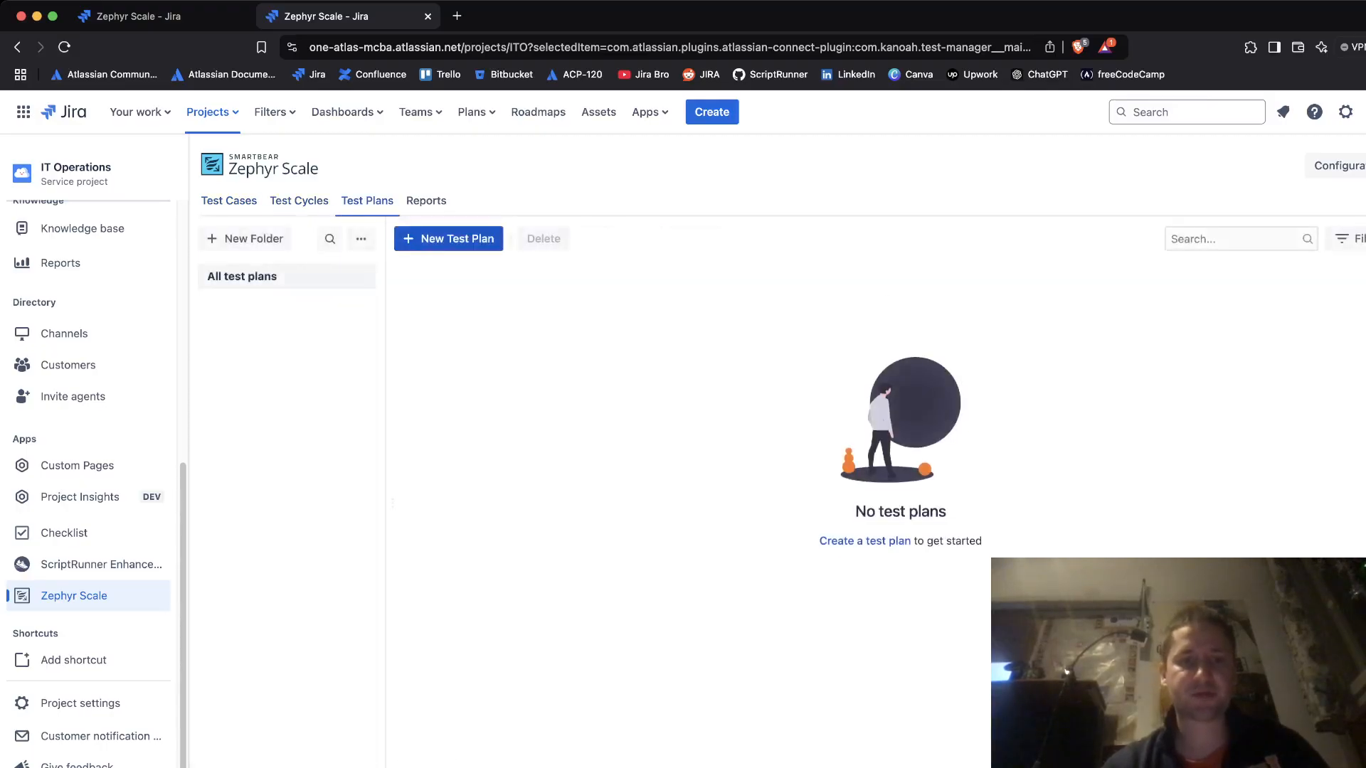
click(426, 201)
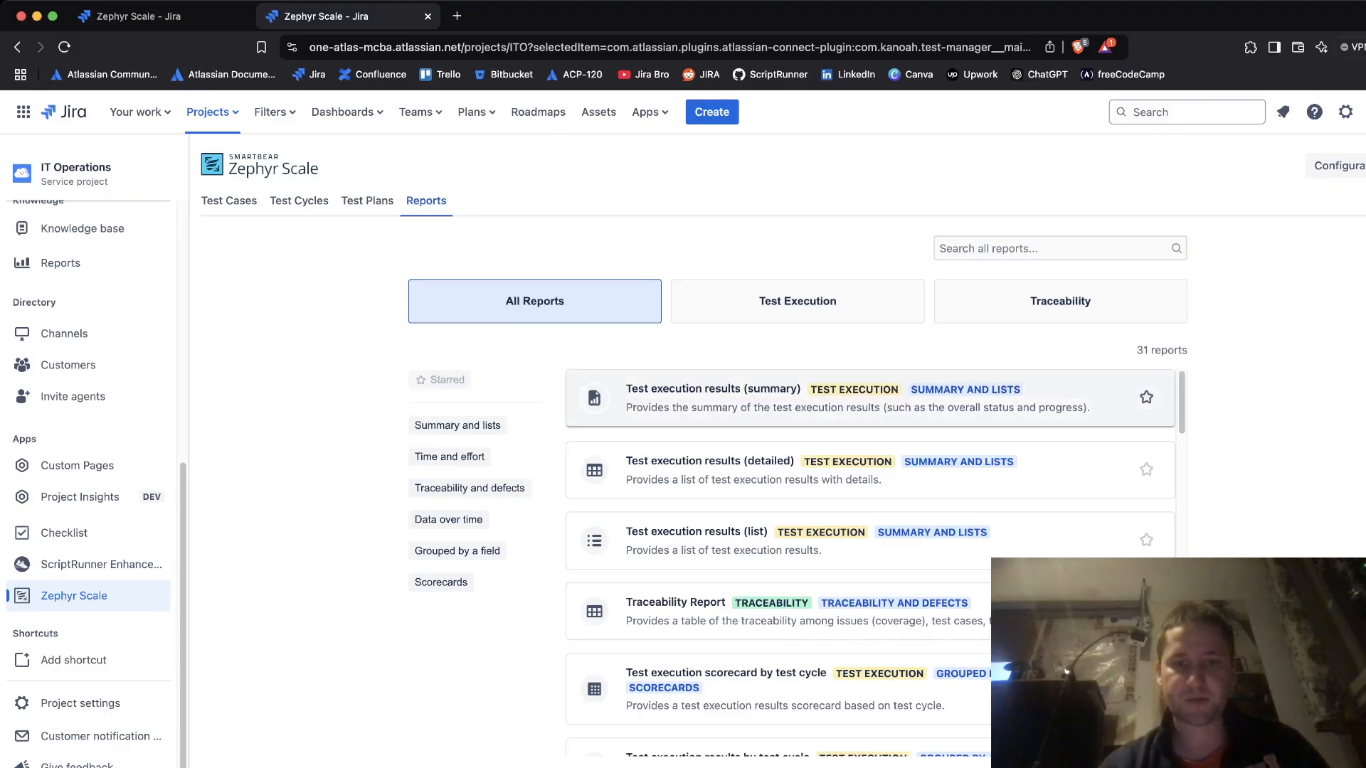
- Generate the Test execution results (summary) report, which shows no results
click(771, 391)
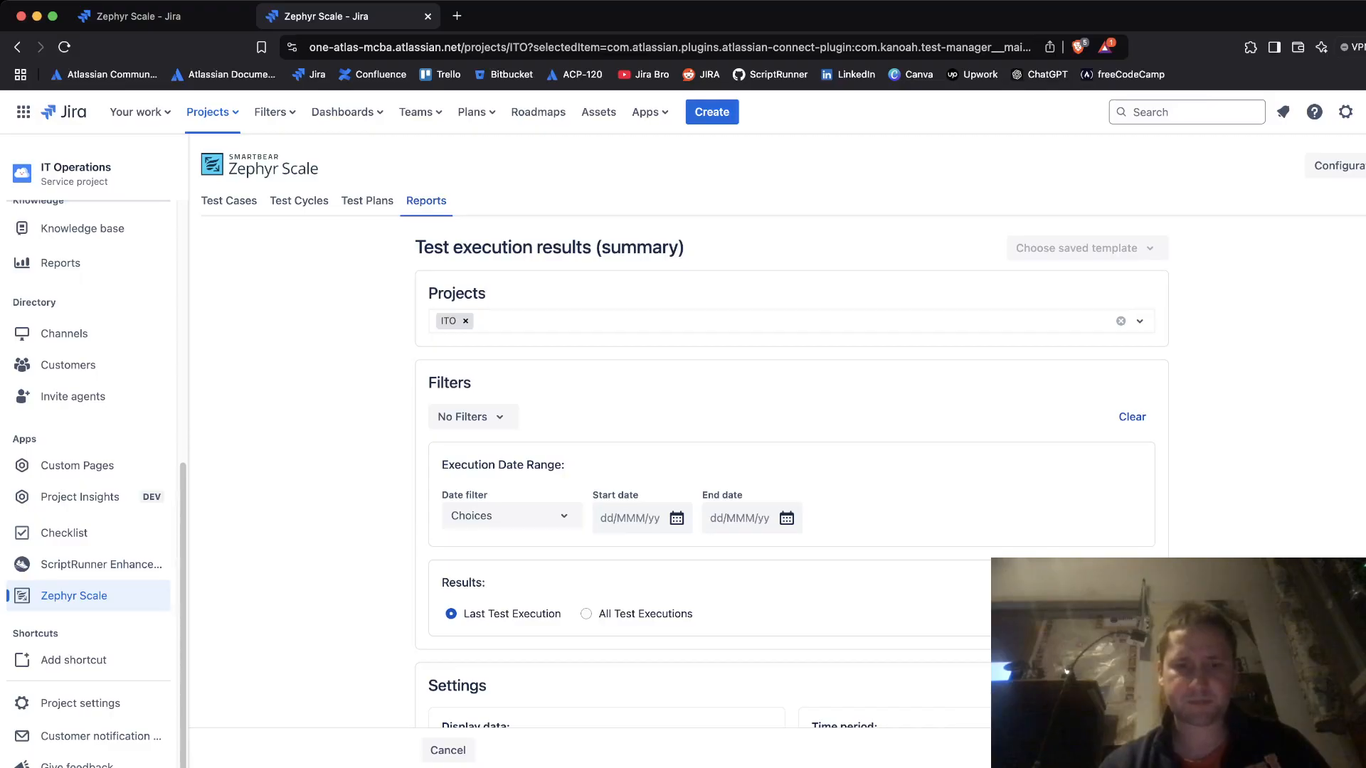
click(1130, 750)
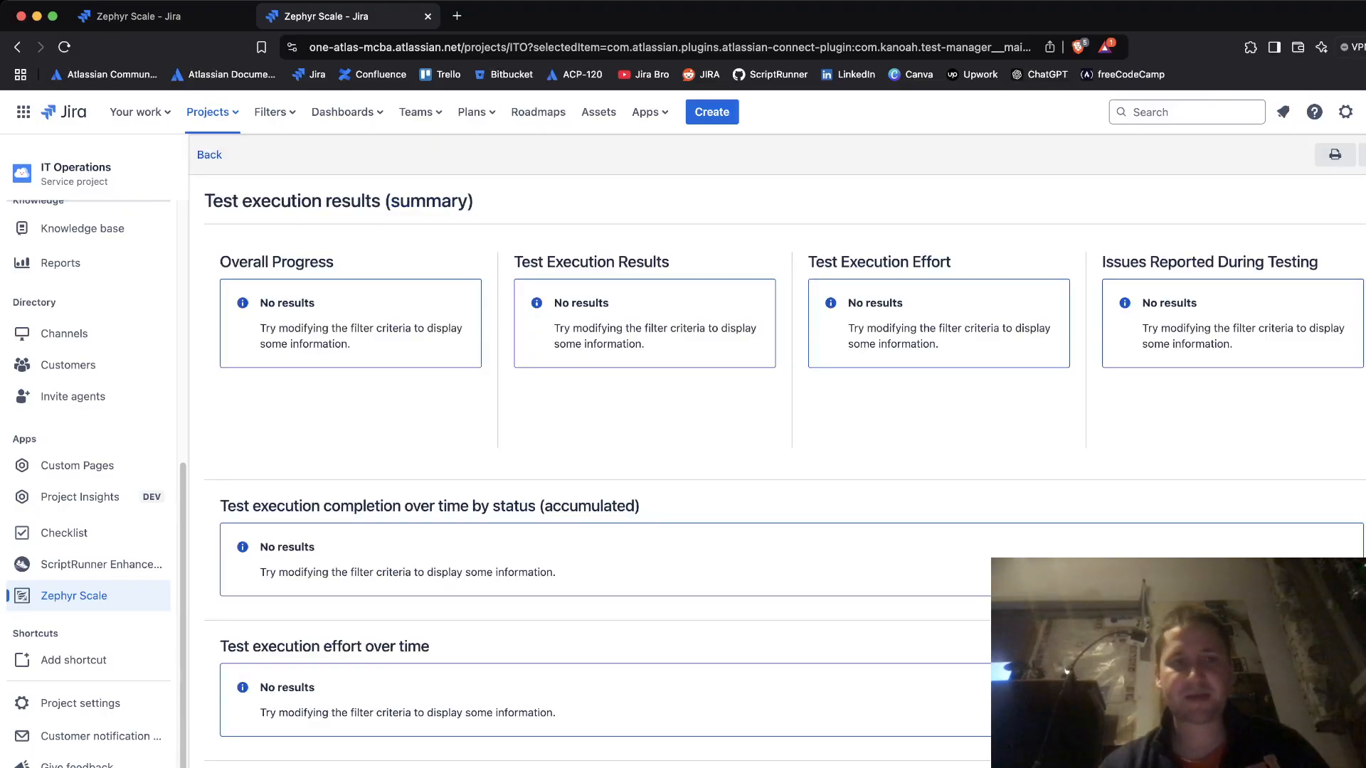
click(209, 154)
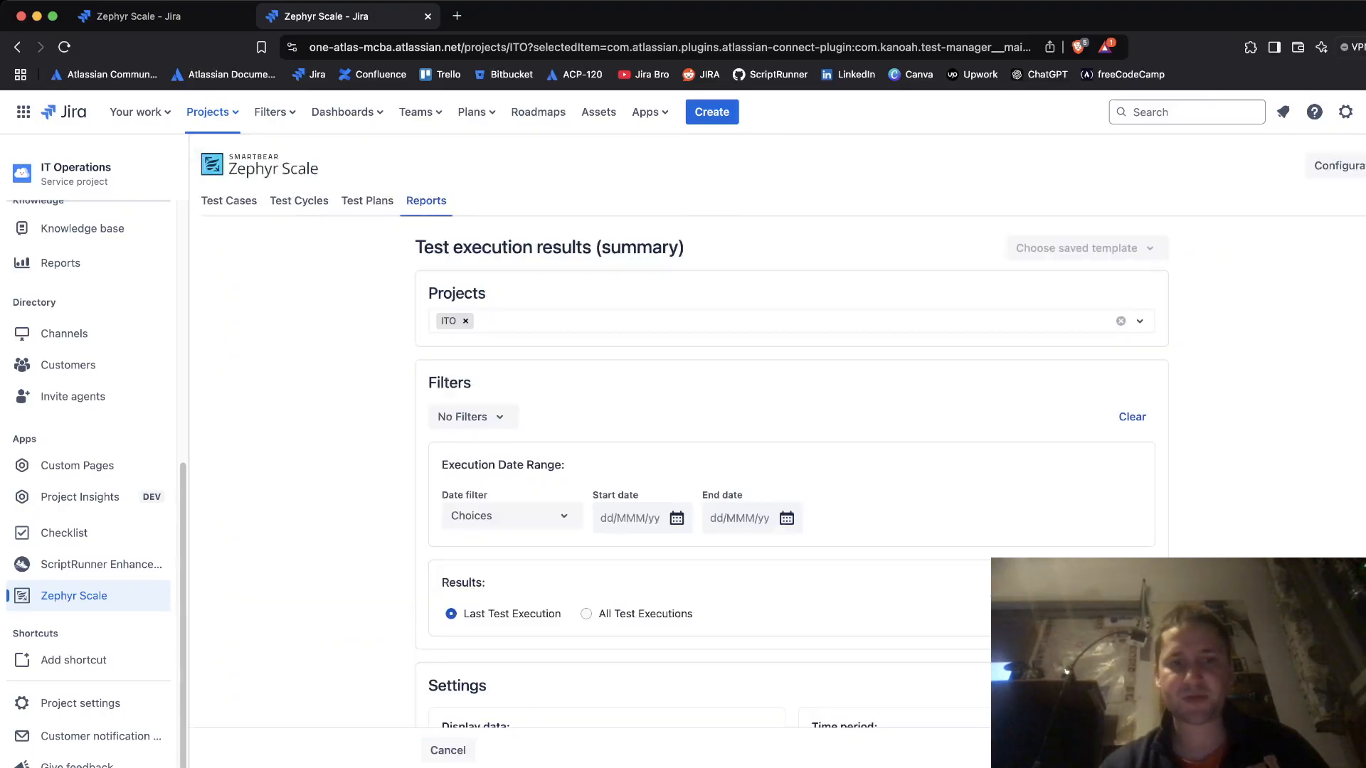
- Check the report filter options without changing them, then return to the Test Cases list
scroll(790, 469, down, 1)
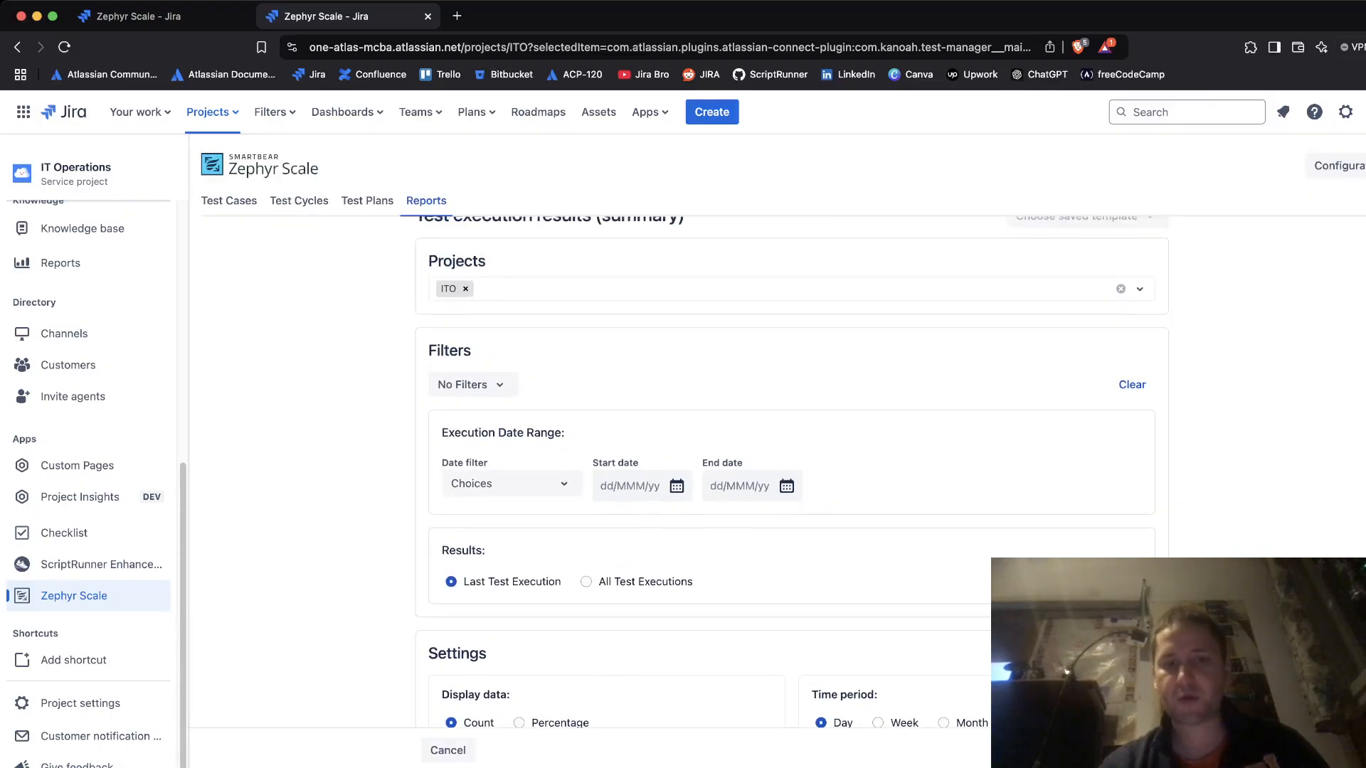
click(472, 385)
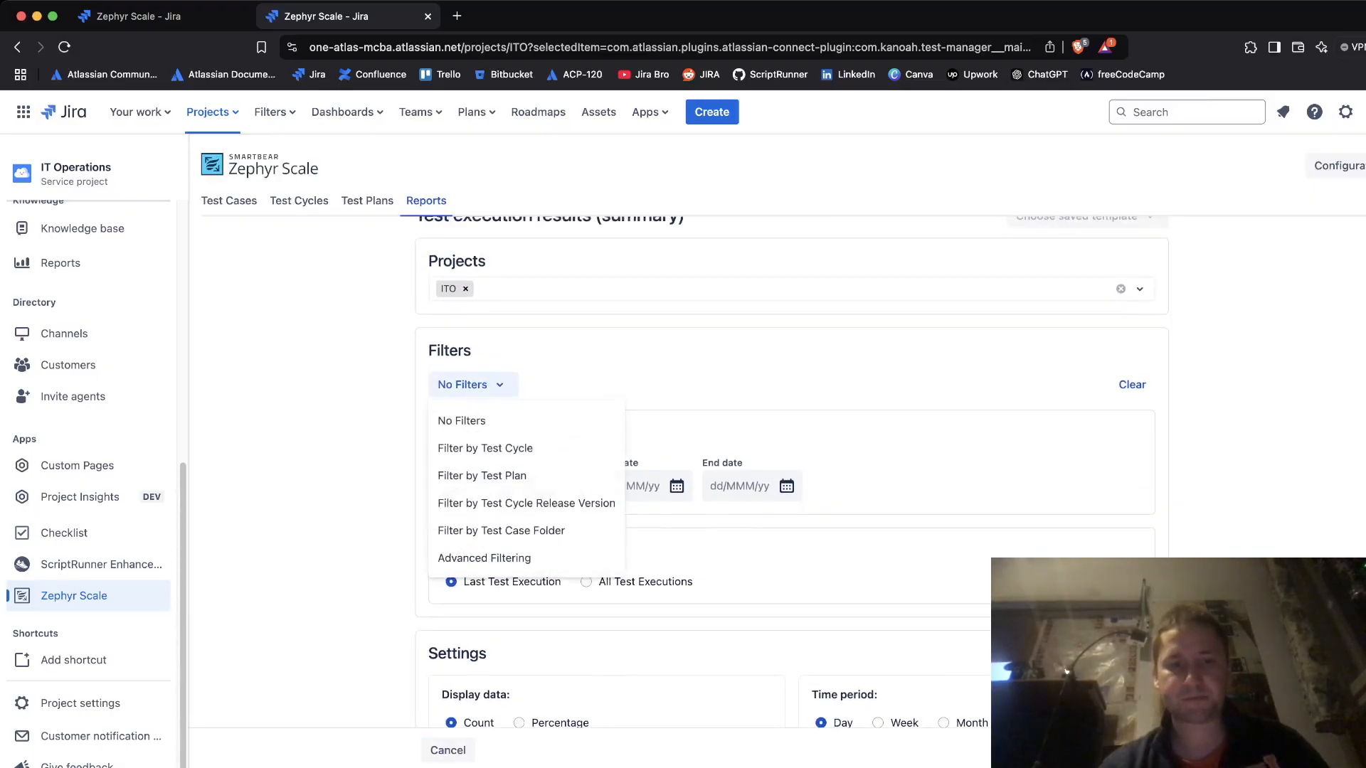
click(472, 385)
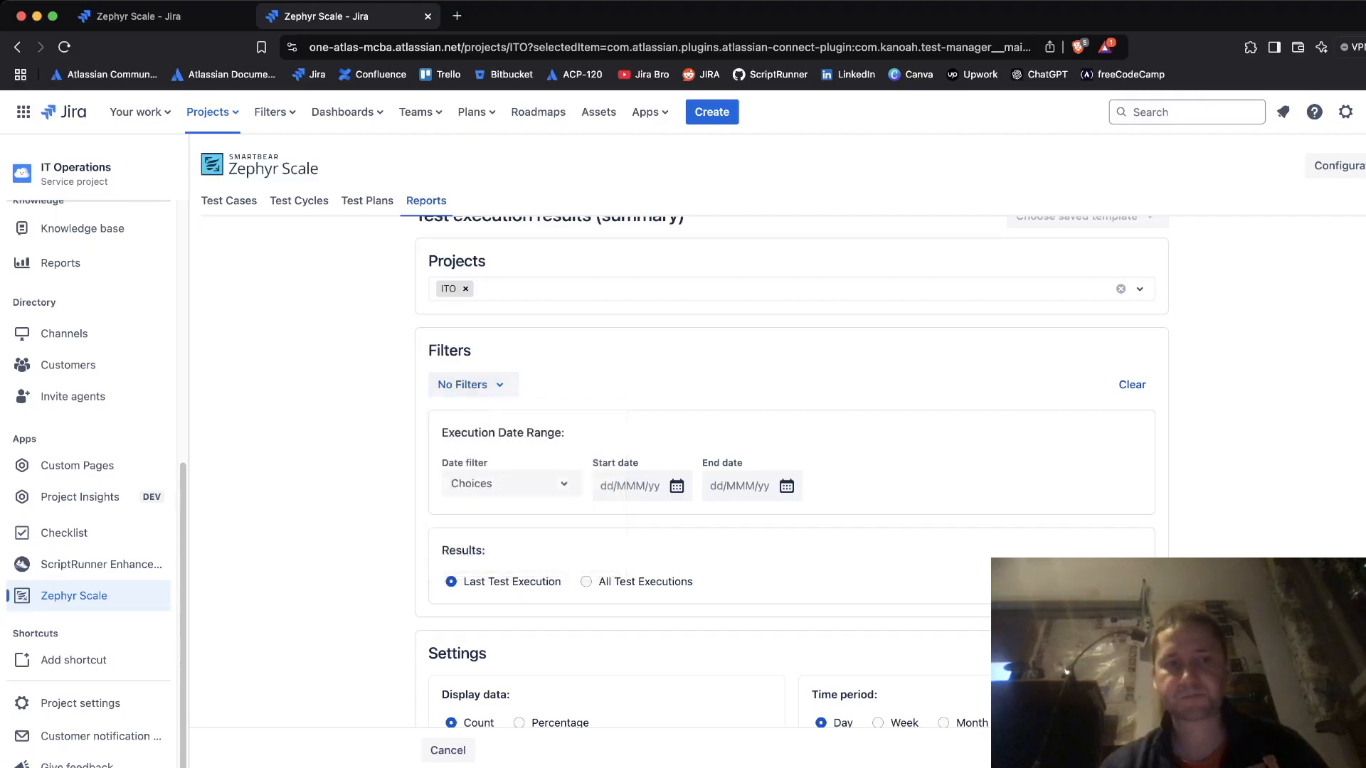
click(299, 201)
click(229, 201)
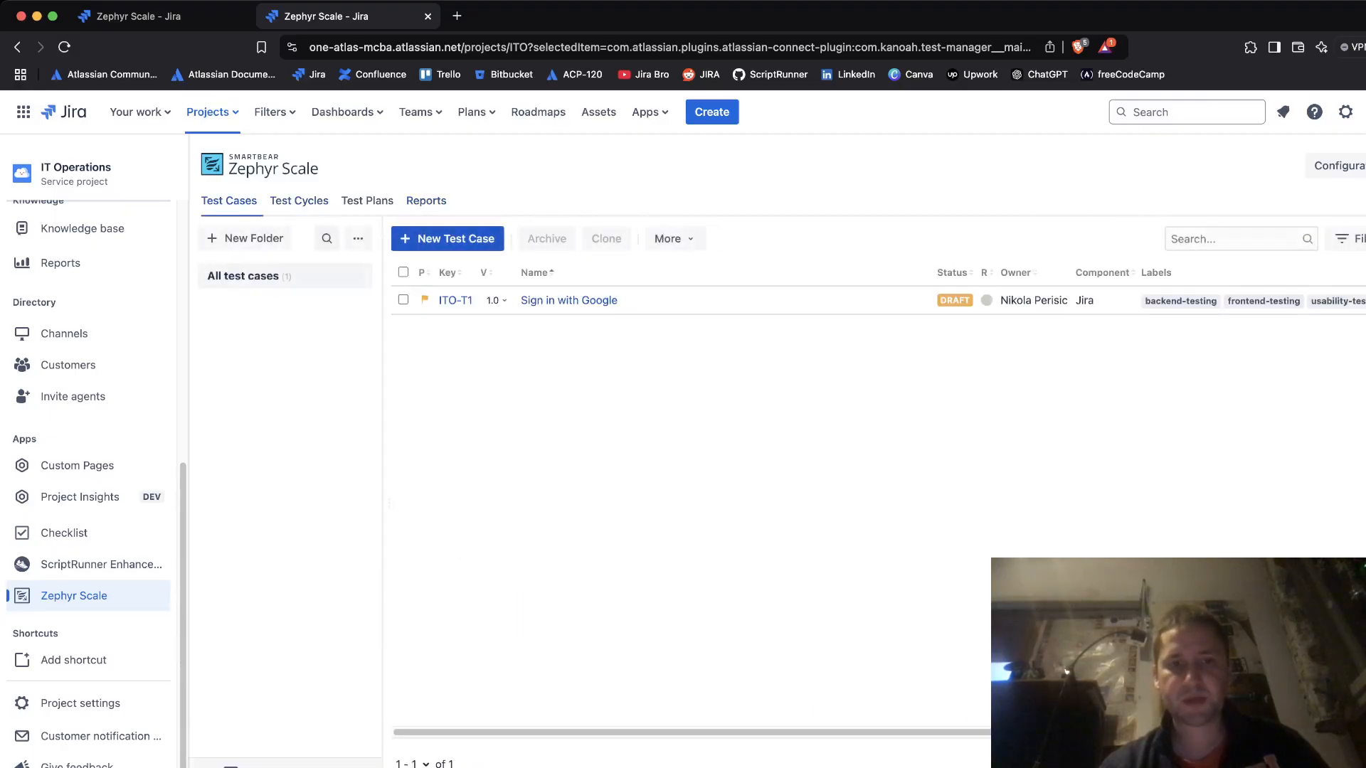
- Open the ITO-T1 Sign in with Google test case and review its test script steps
click(570, 300)
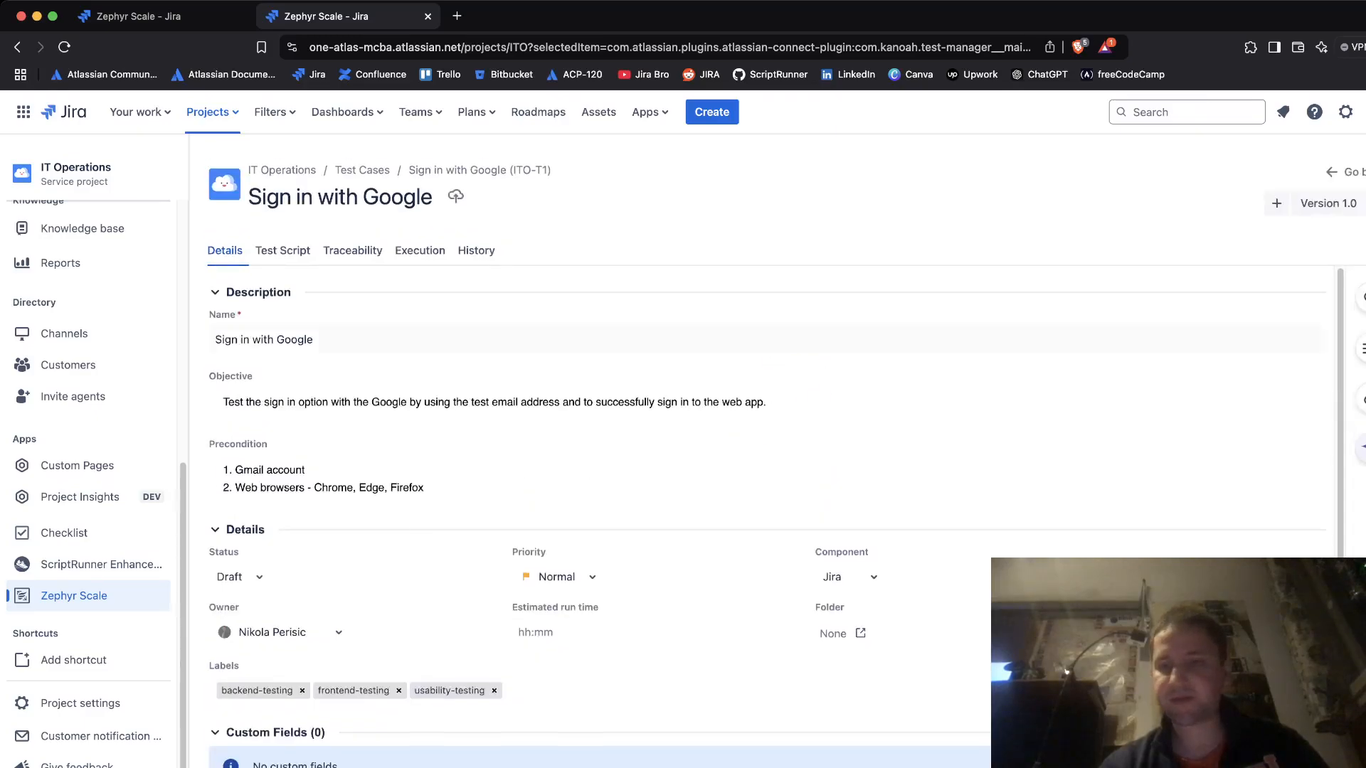
scroll(768, 498, down, 2)
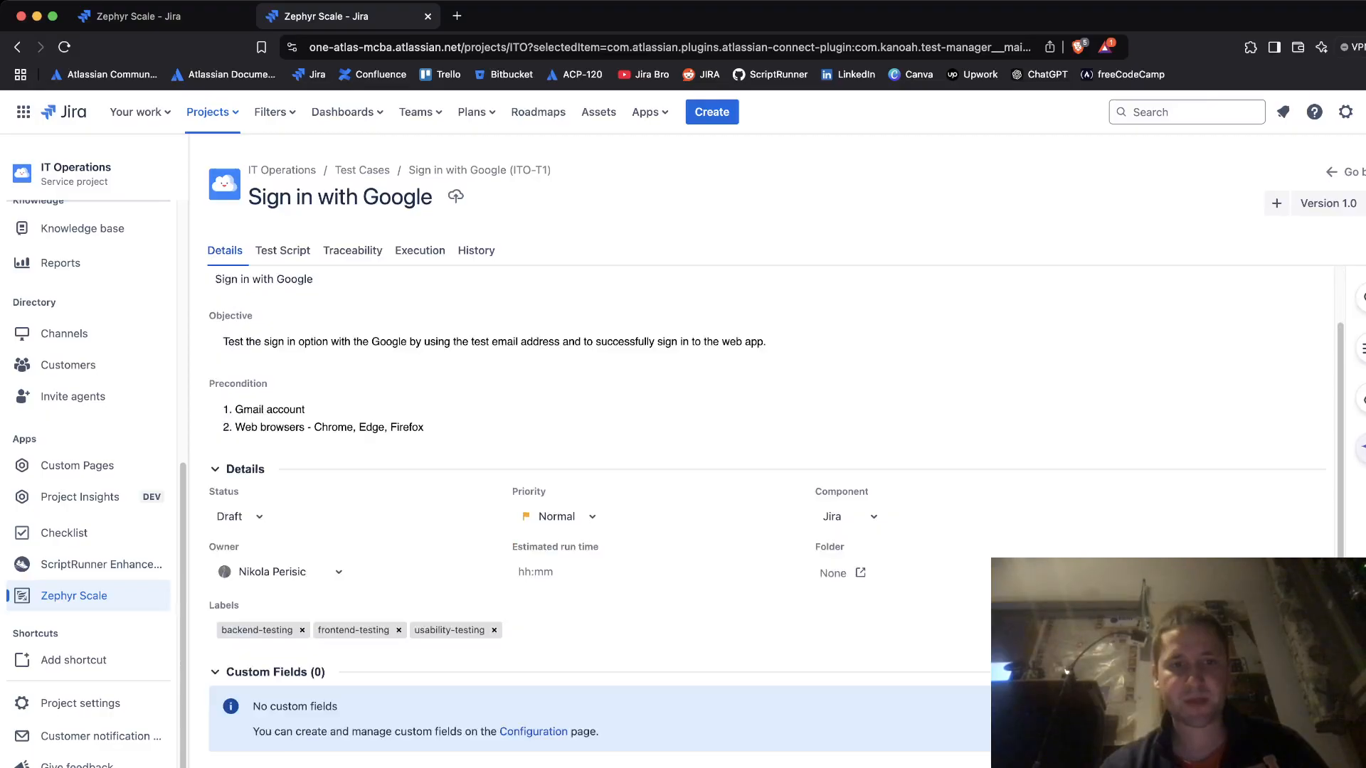
click(282, 251)
click(225, 251)
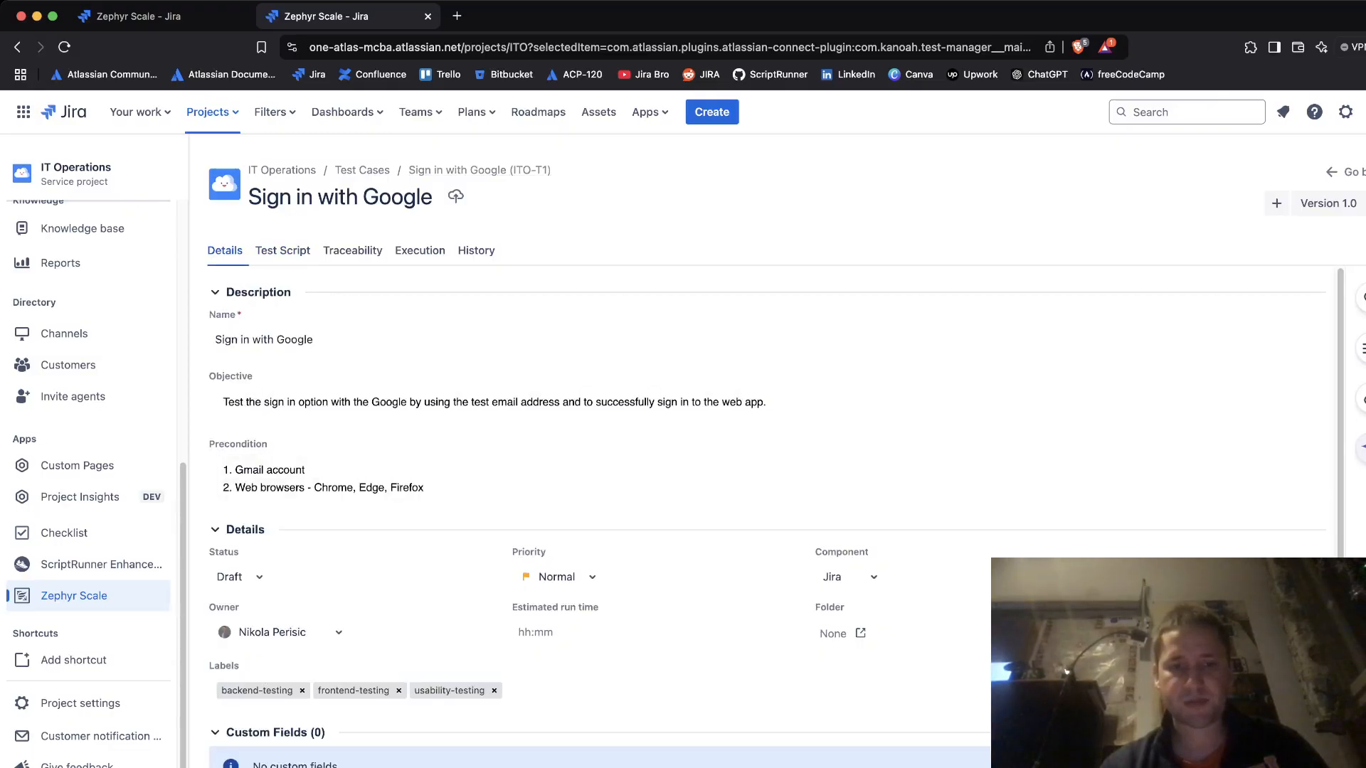
- Start a new version from Version 1.0, then cancel, keeping the test case at 1.0
scroll(777, 517, down, 2)
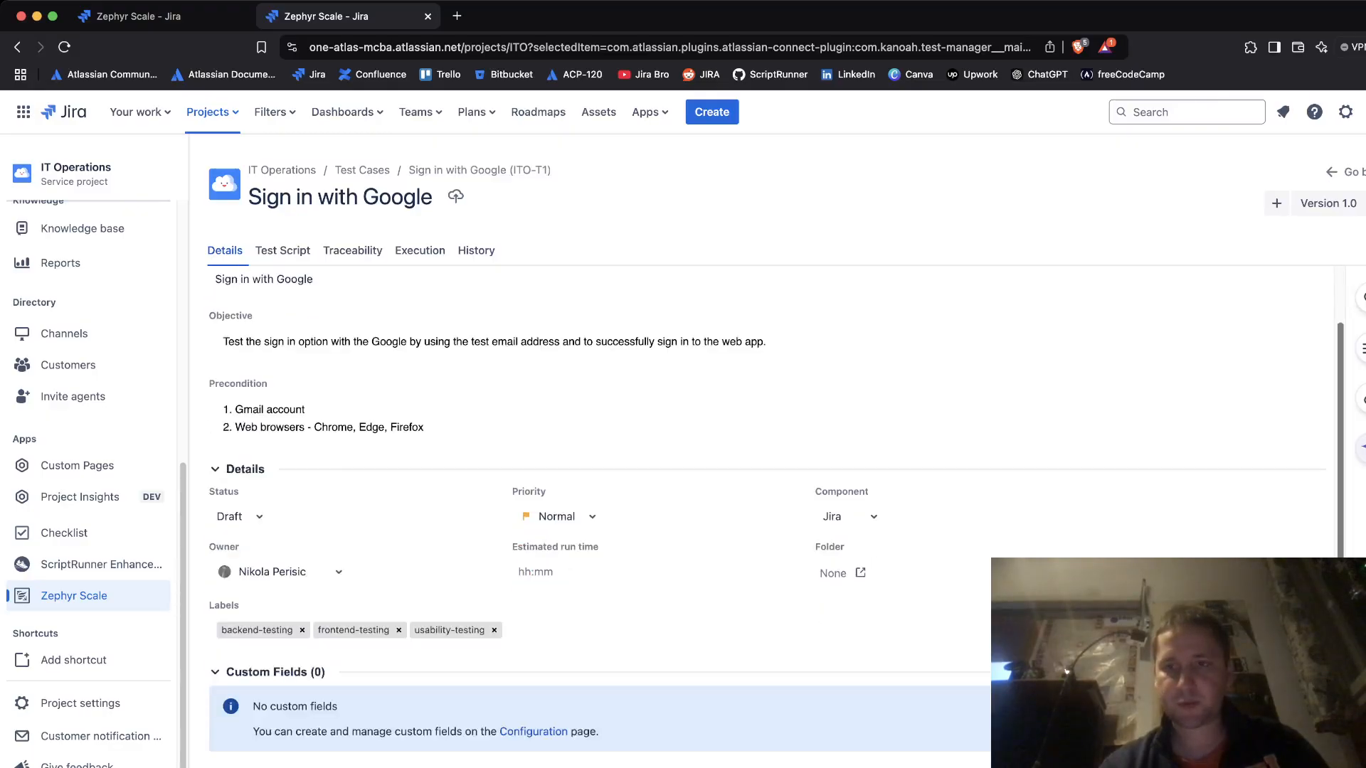
scroll(776, 517, up, 2)
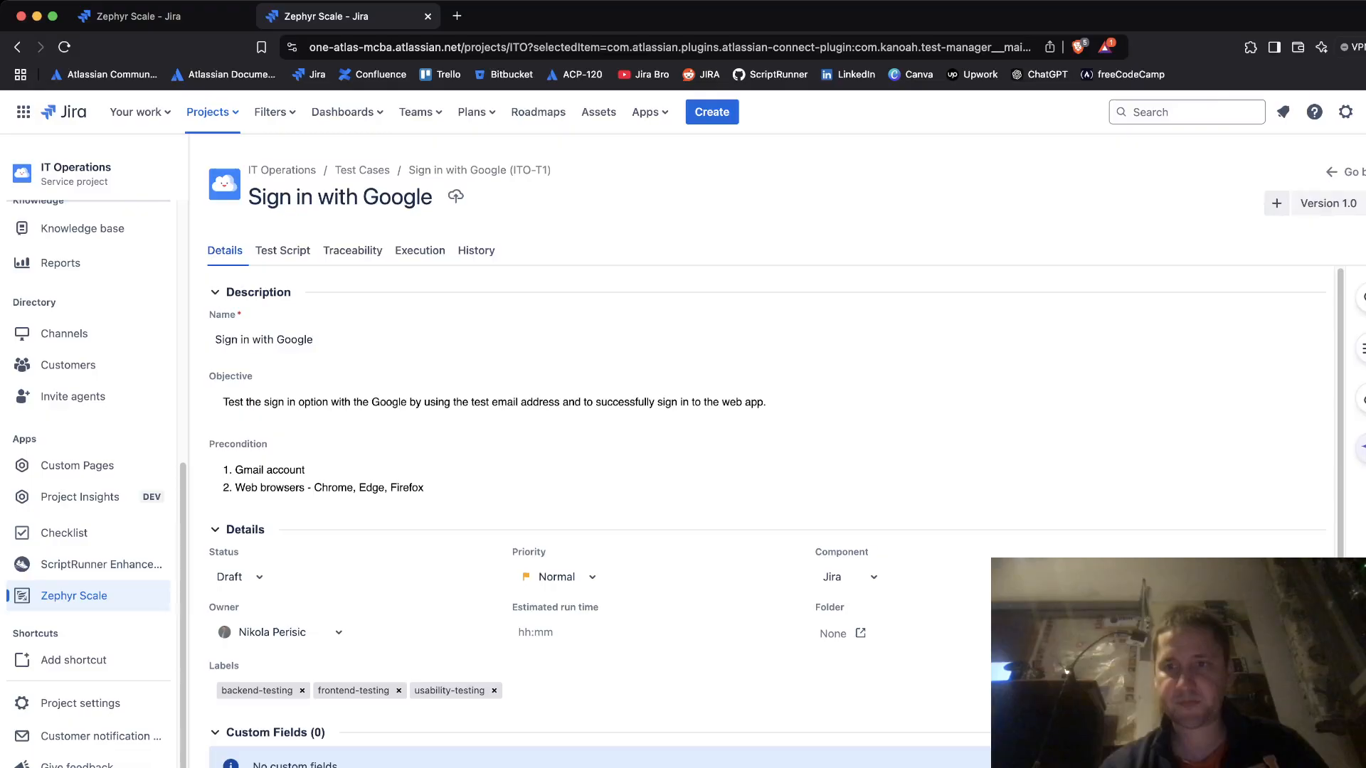
click(1276, 203)
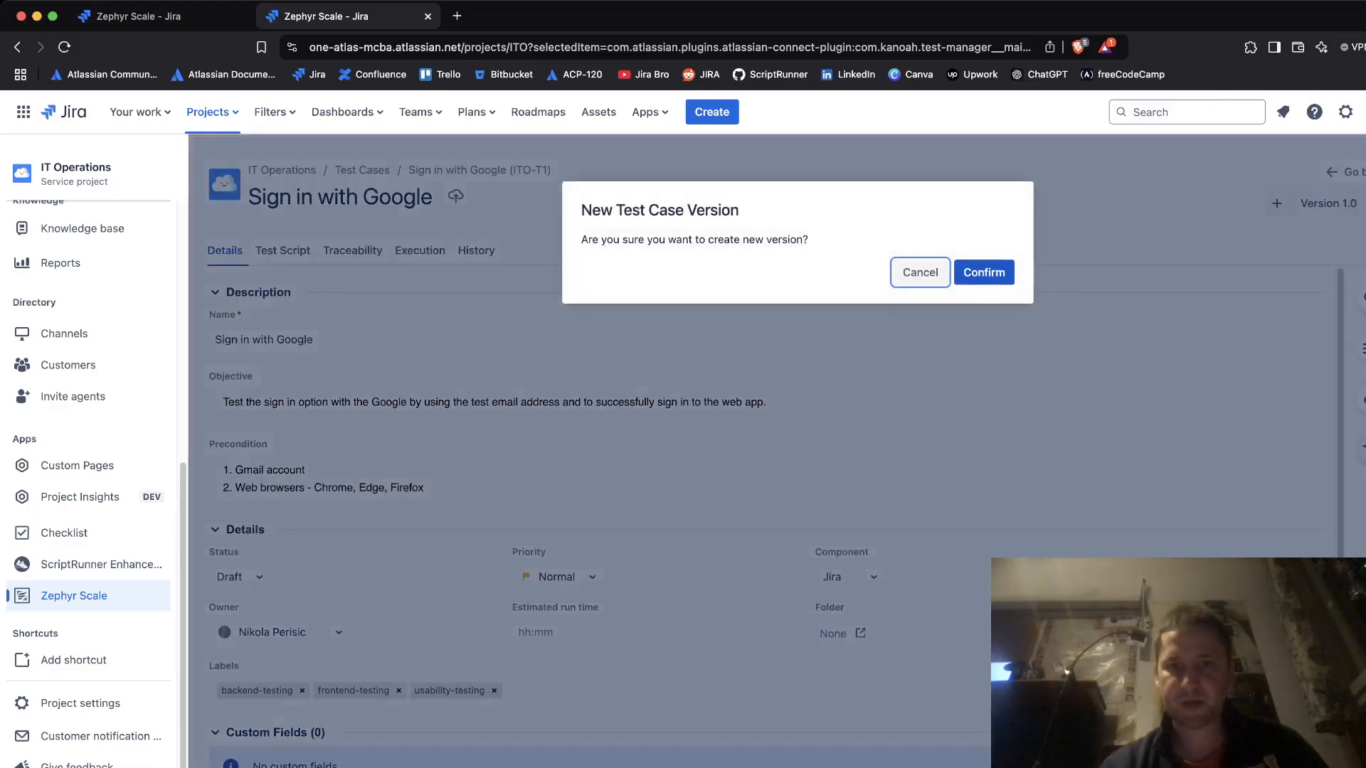
click(989, 273)
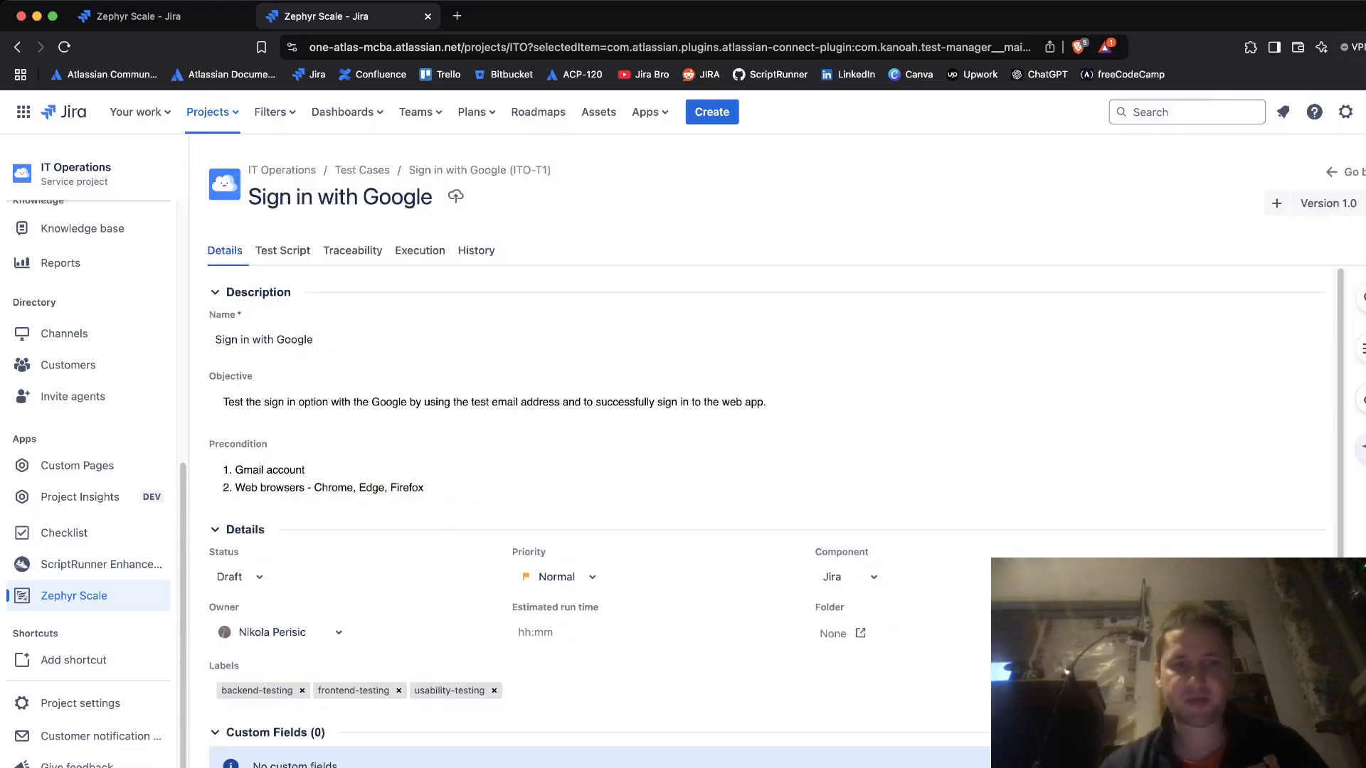